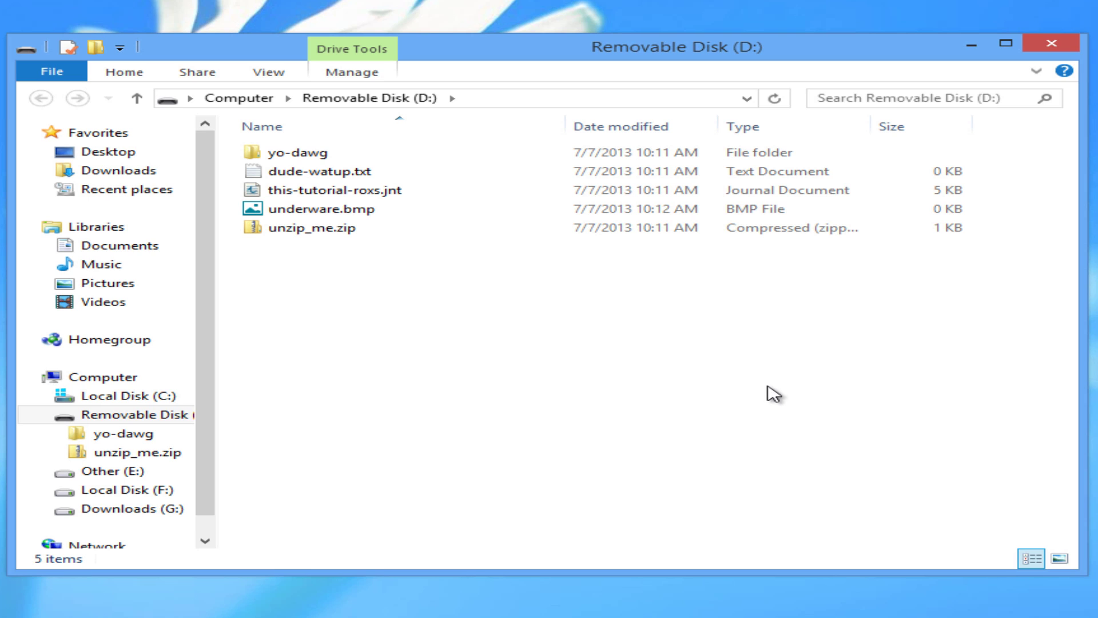
Open the Format dialog for Removable Disk (D:) and keep FAT32 as the file system
left_click_drag(769, 387, 220, 129)
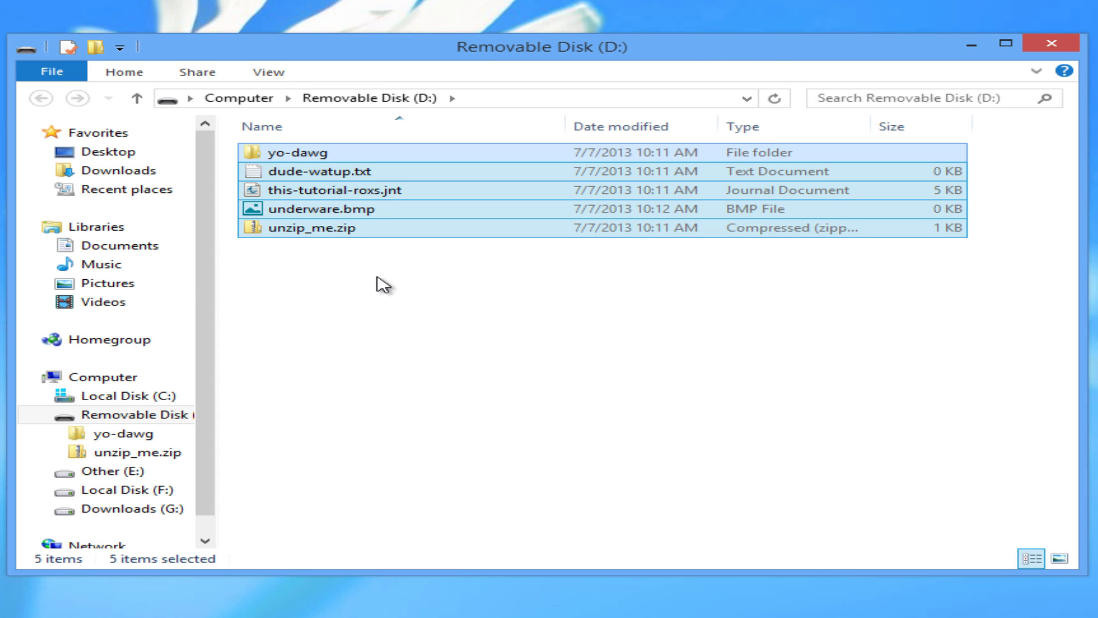
left_click(241, 100)
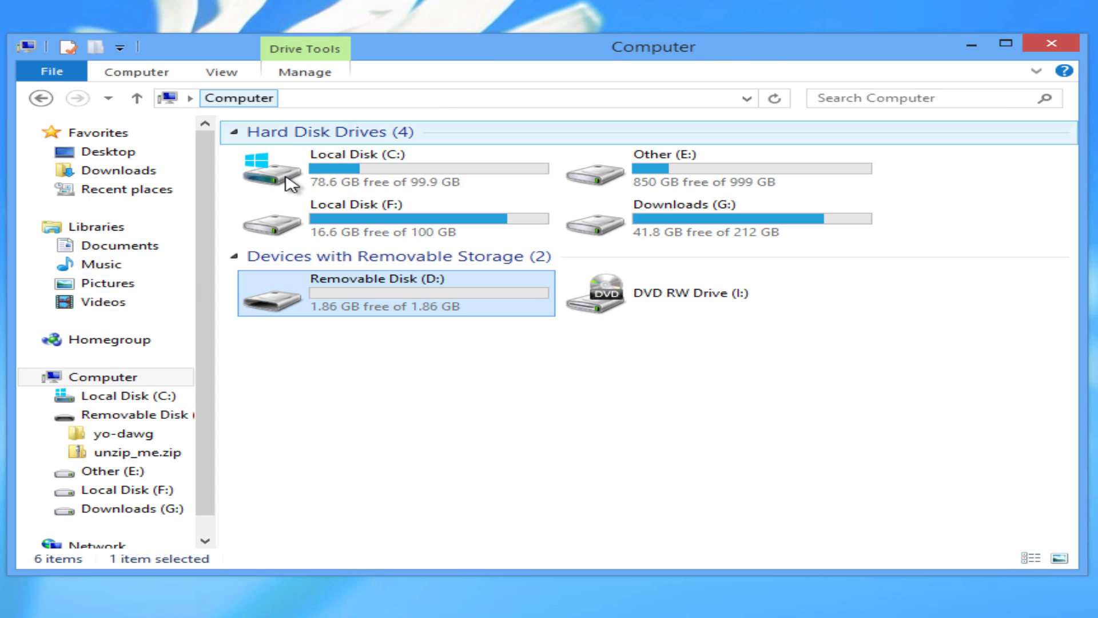
right_click(381, 297)
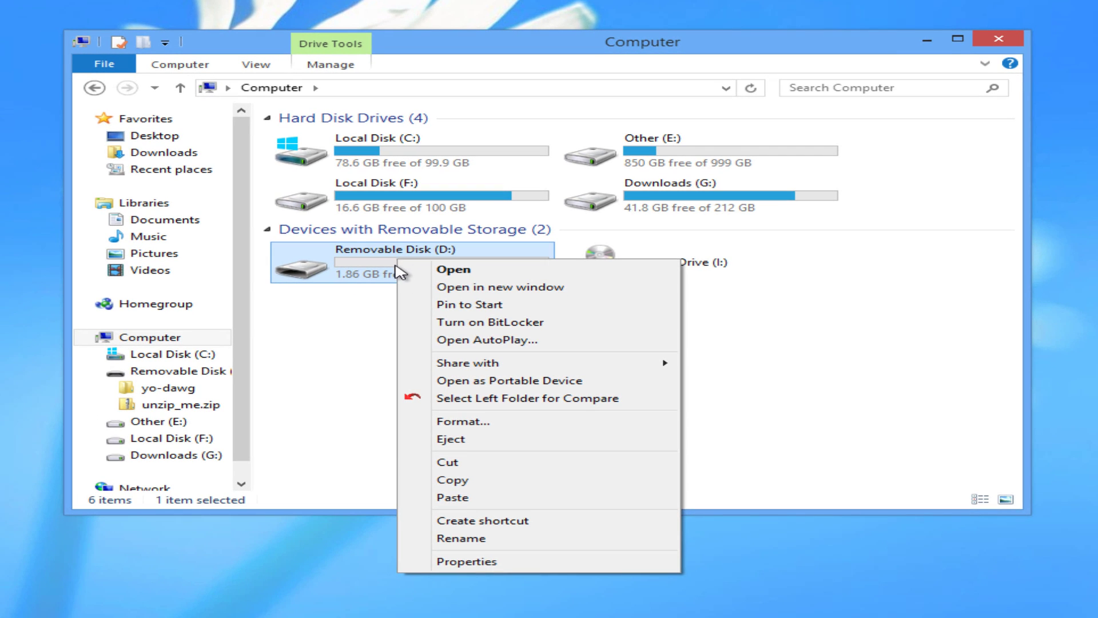
left_click(526, 422)
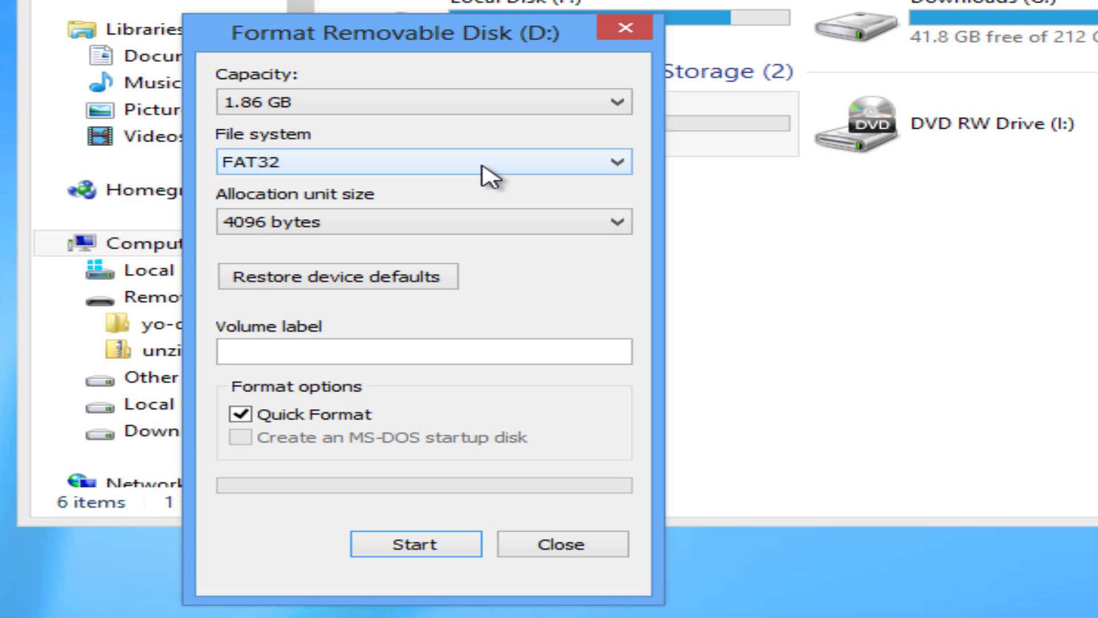
left_click(485, 175)
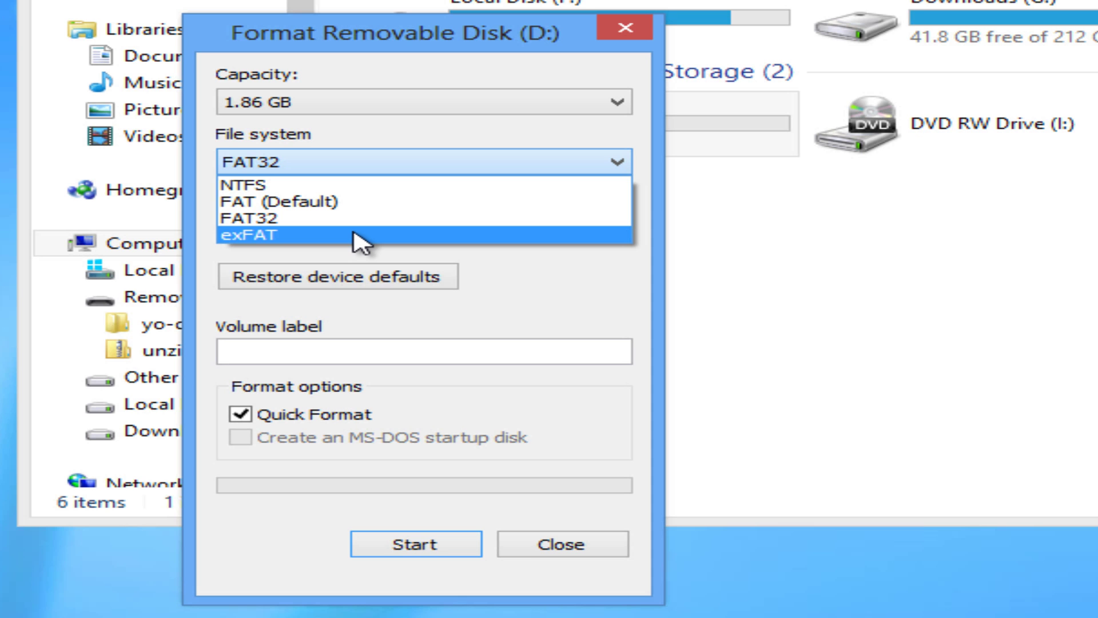
key("Escape")
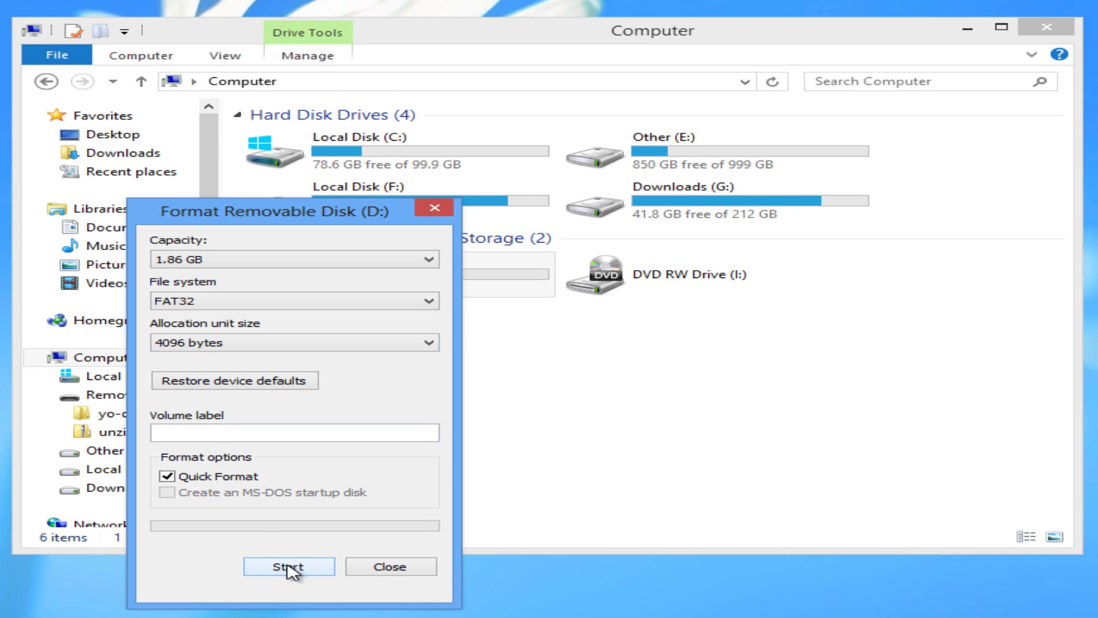
Run the quick format, confirm erasing the data, and check the drive is empty with 1.86 GB free
left_click(289, 566)
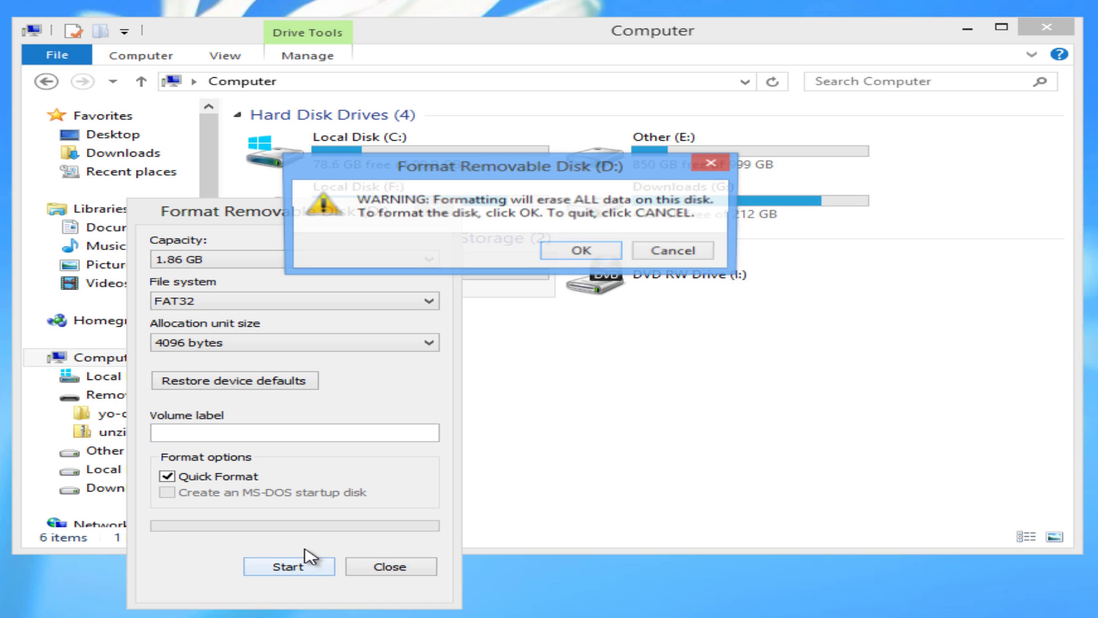
left_click(573, 255)
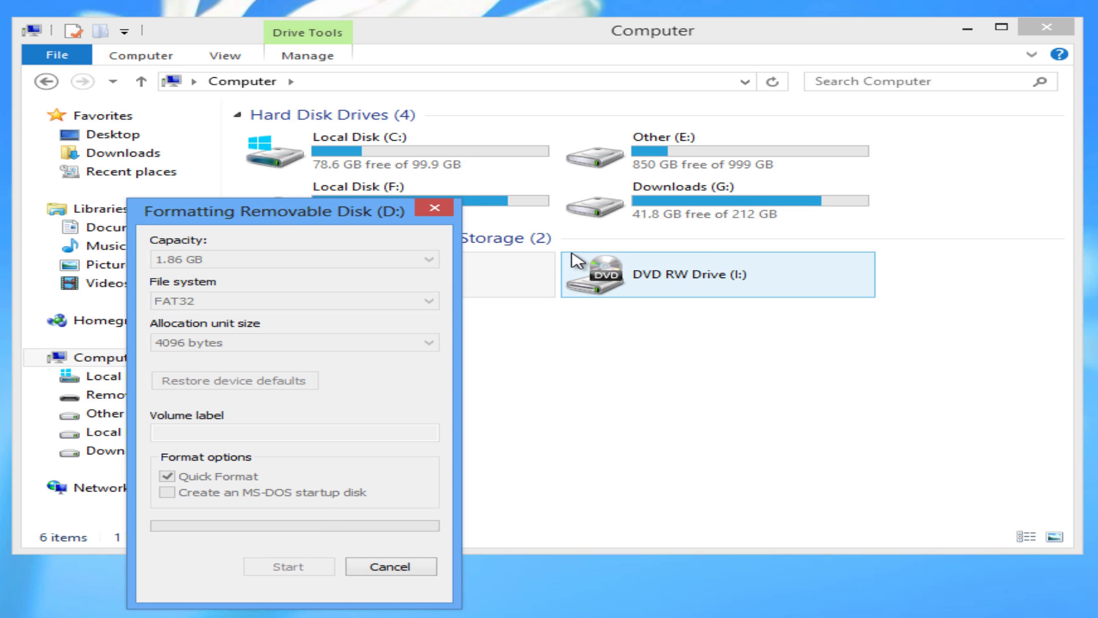
left_click(664, 250)
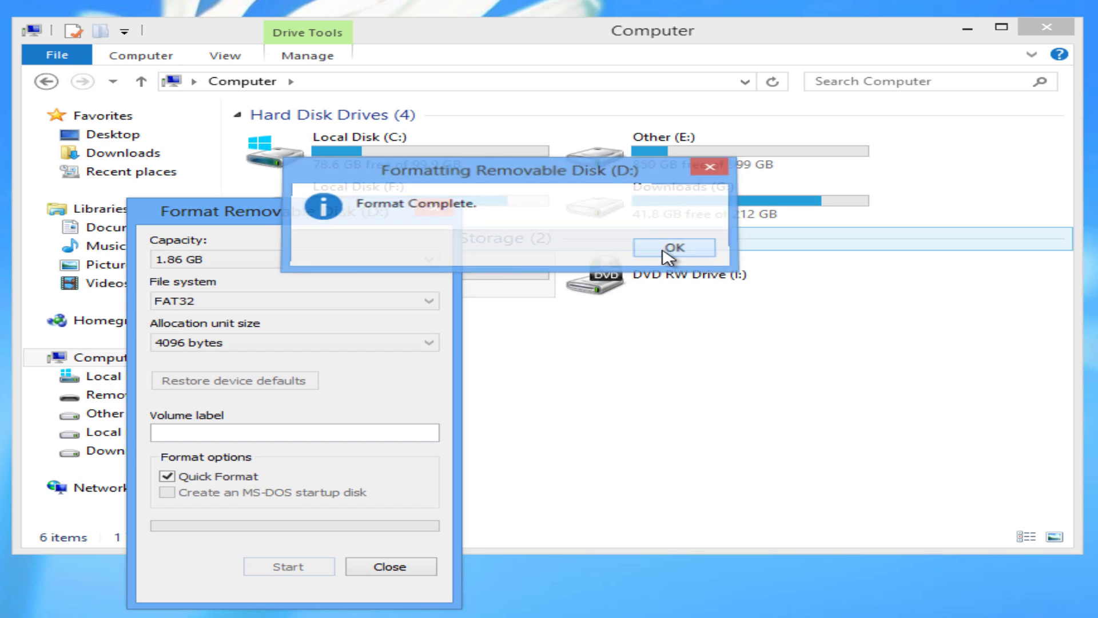
left_click(436, 209)
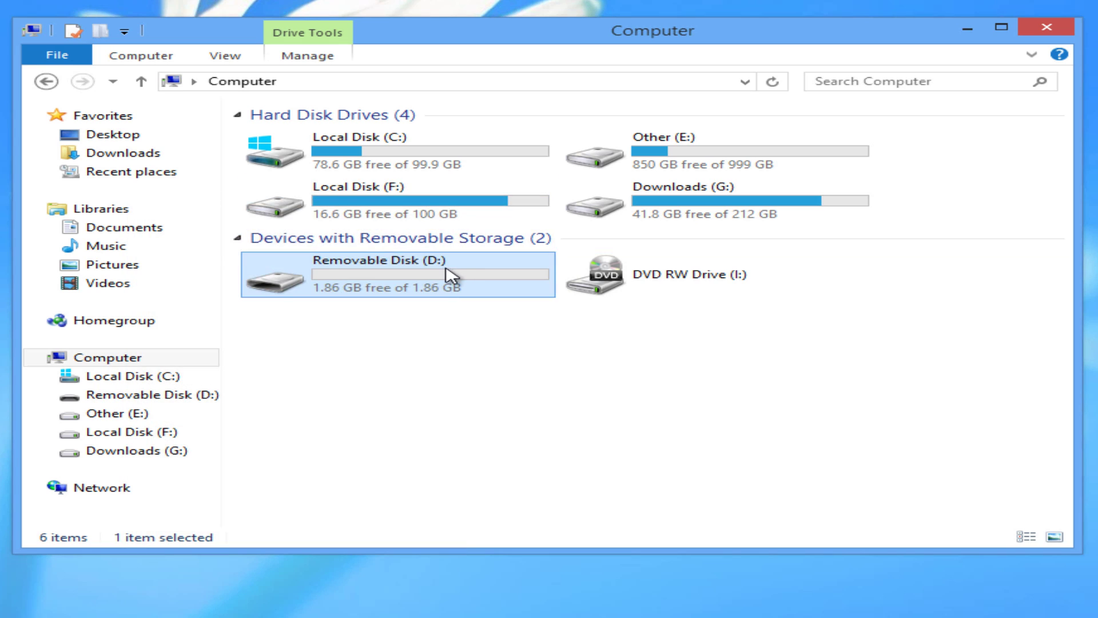
double_click(450, 275)
left_click(243, 85)
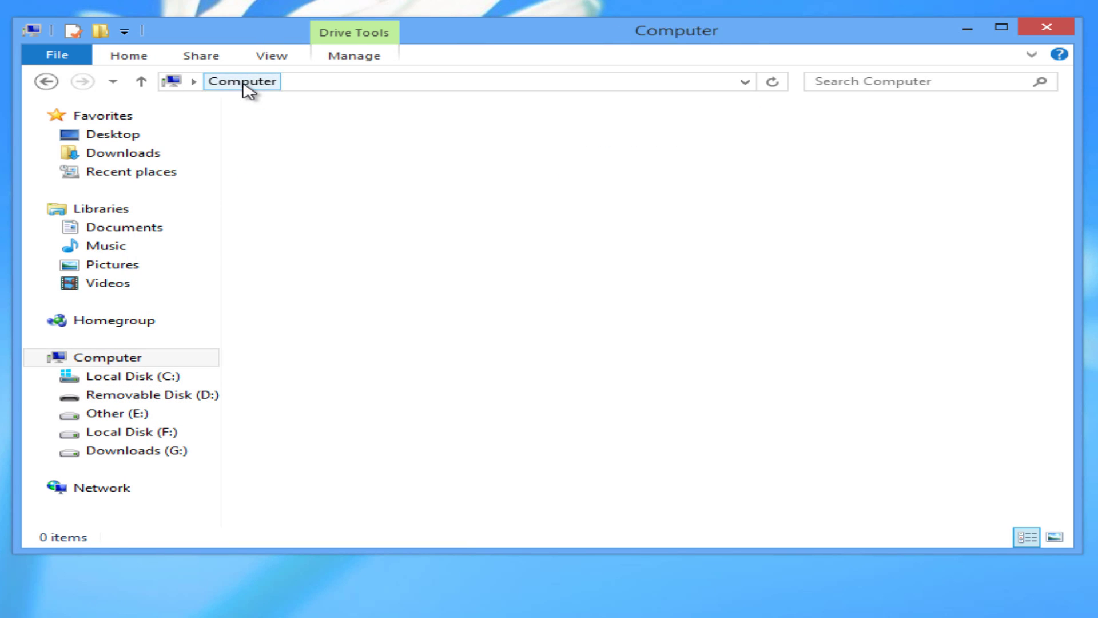
left_click(434, 373)
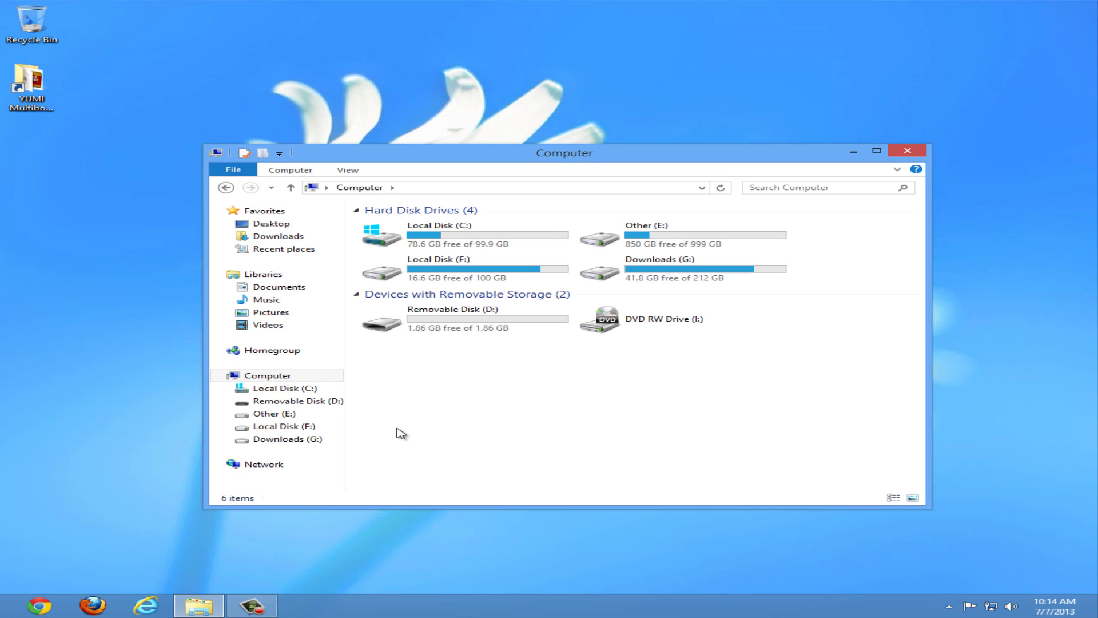
Launch Firefox and search the web for guiformat
left_click(107, 608)
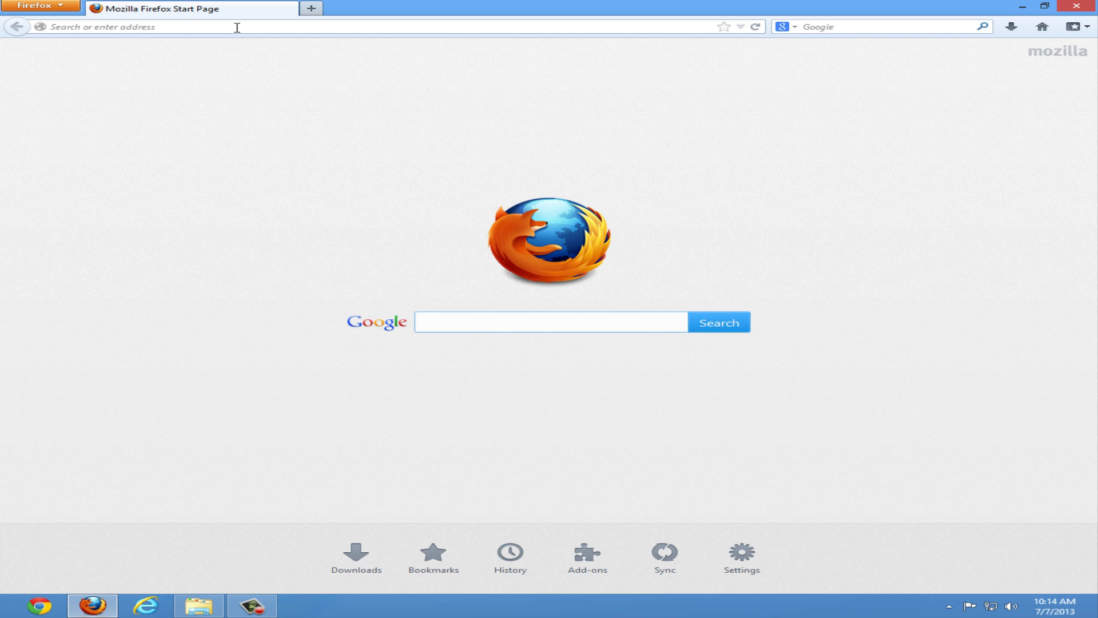
type("guiformat")
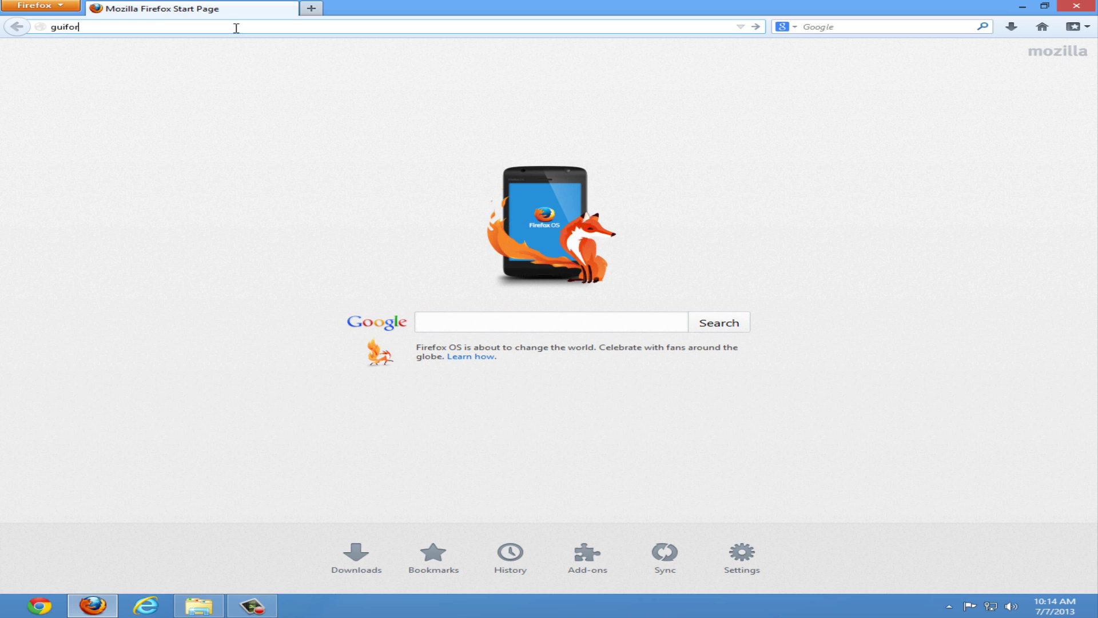
key("Return")
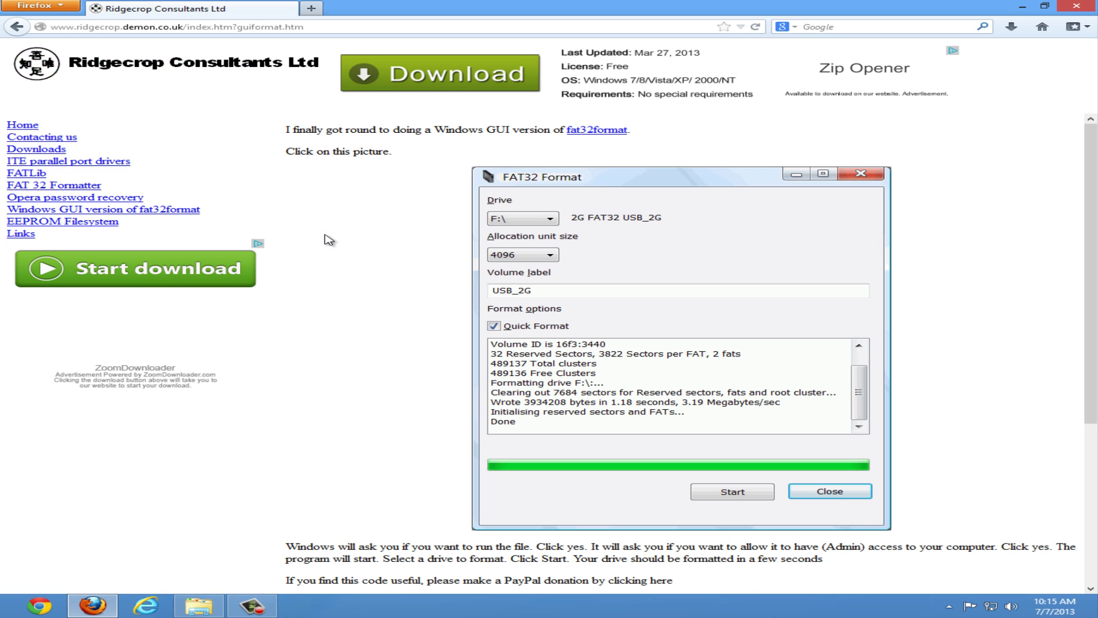
Save guiformat.exe from the Ridgecrop FAT32 Format page and run it from the downloads list
left_click(688, 273)
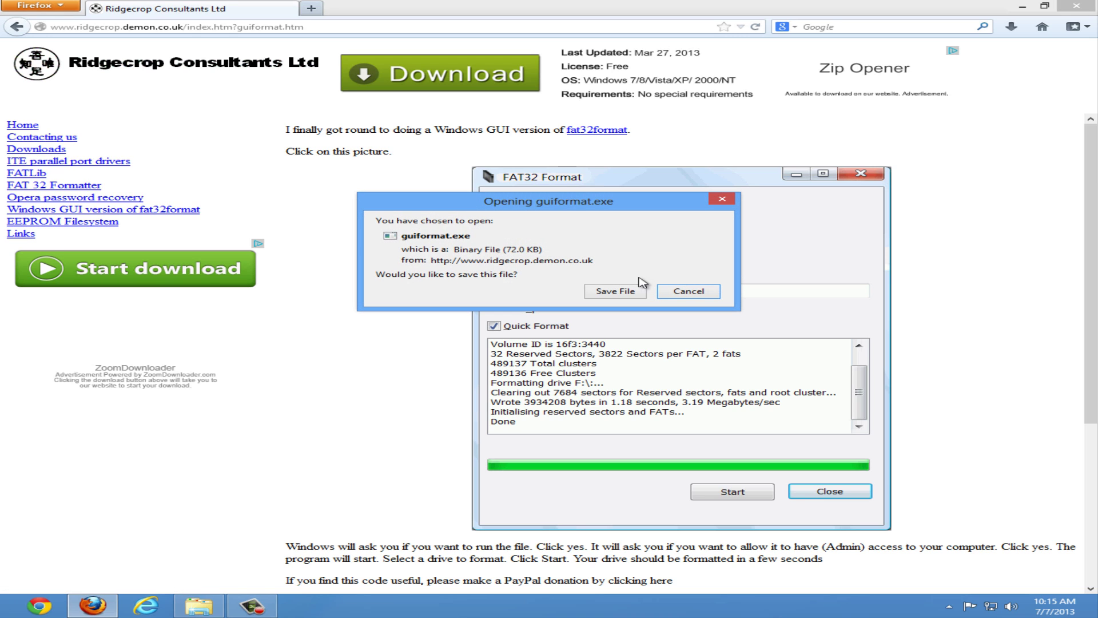
left_click(629, 291)
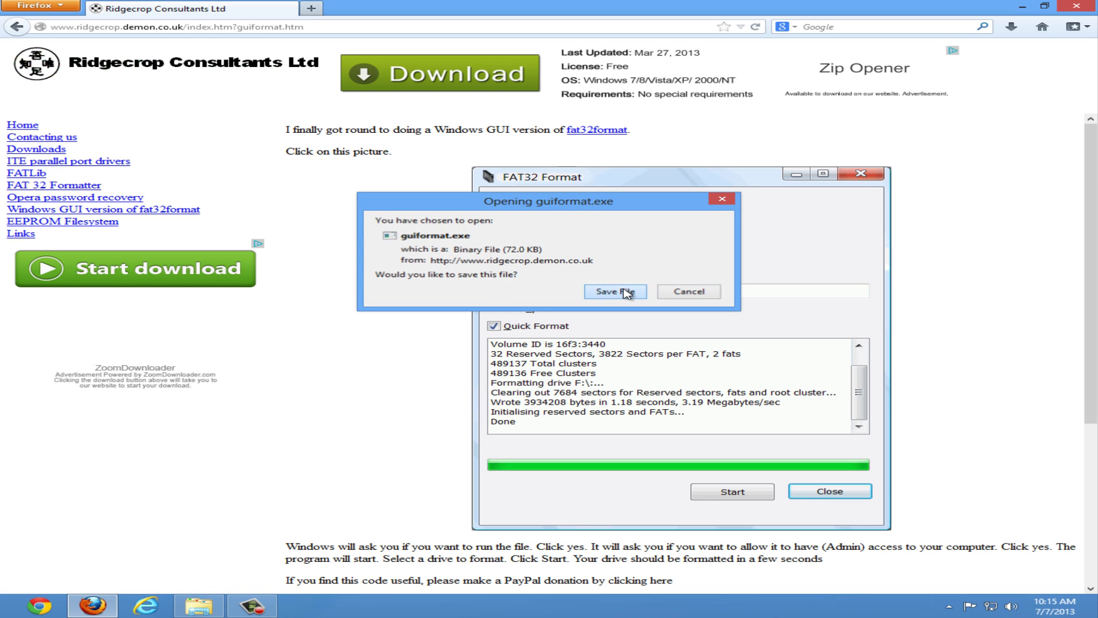
left_click(1010, 27)
left_click(1000, 75)
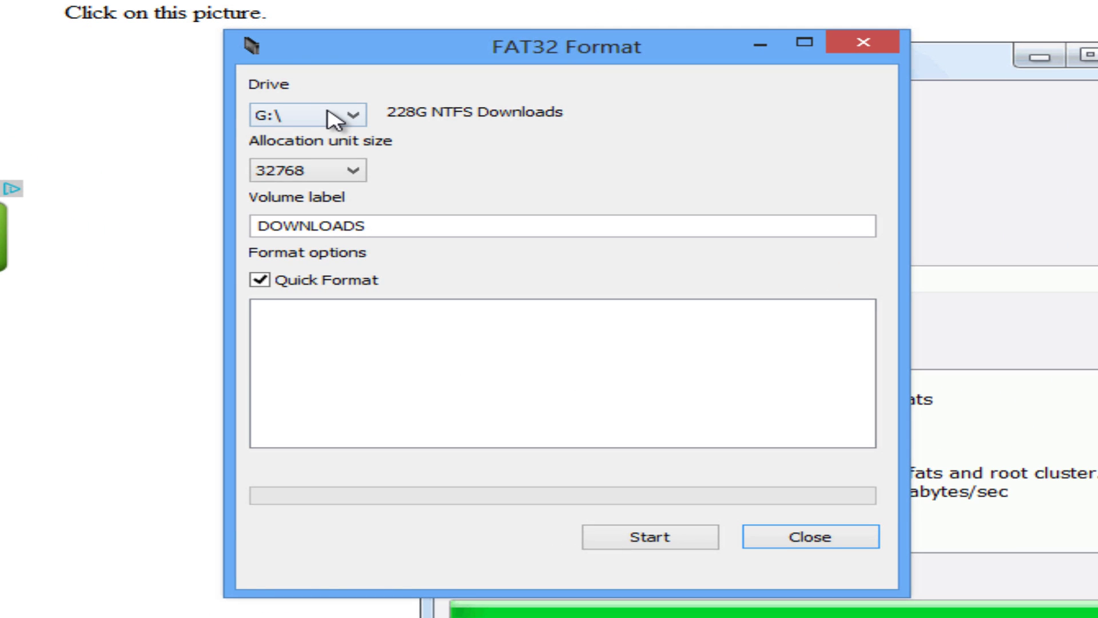
Quick-format drive D:\ as FAT32 with 4096-byte allocation units in FAT32 Format
left_click(416, 192)
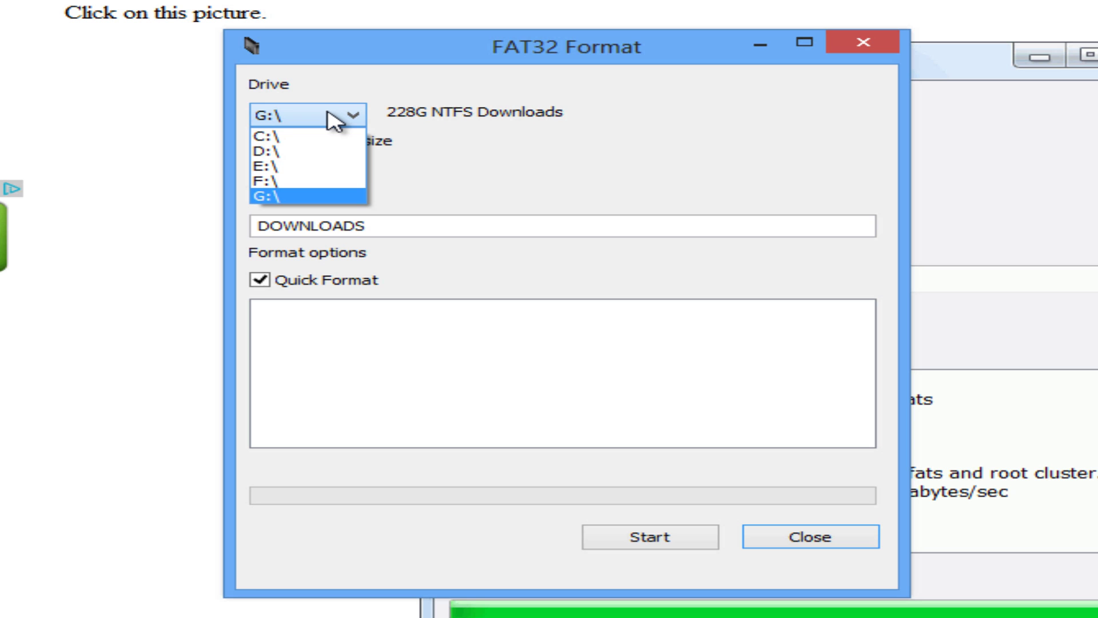
left_click(333, 117)
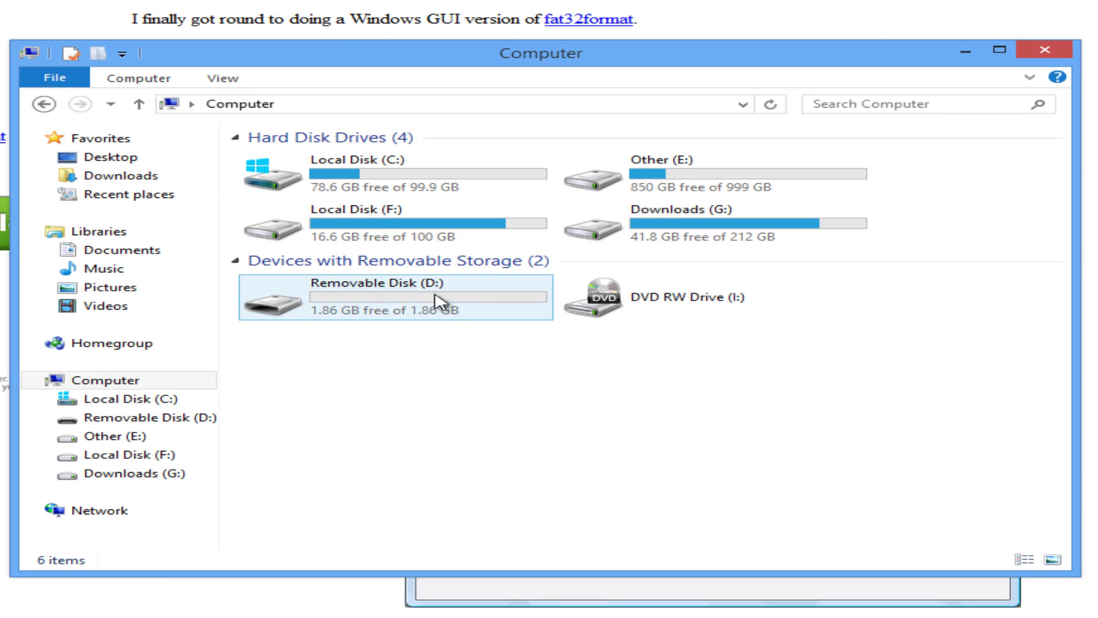
left_click(468, 303)
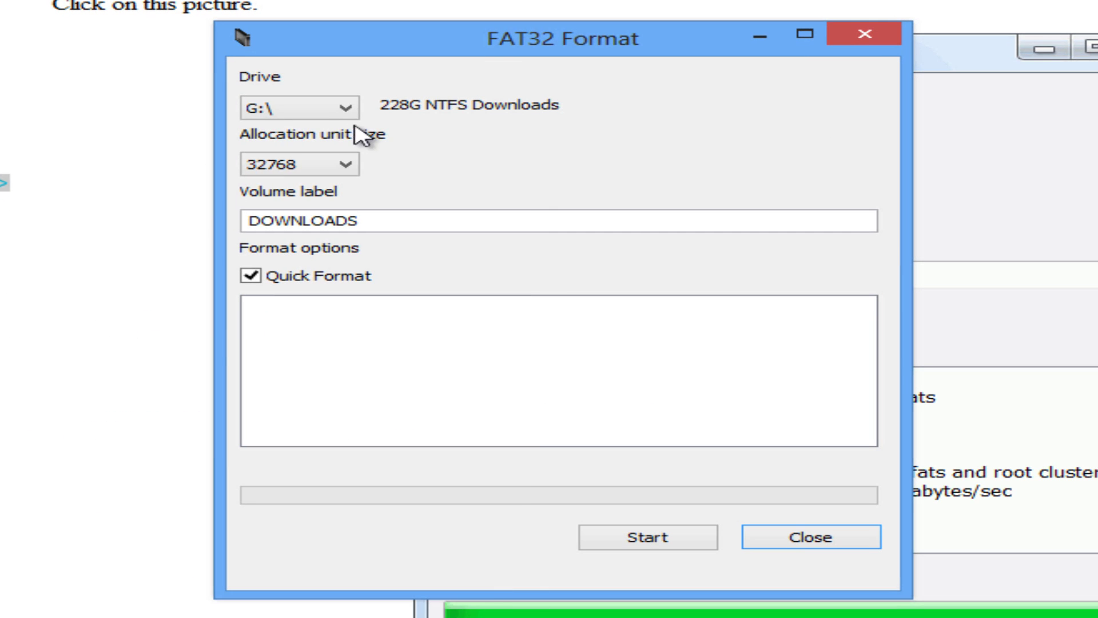
left_click(318, 110)
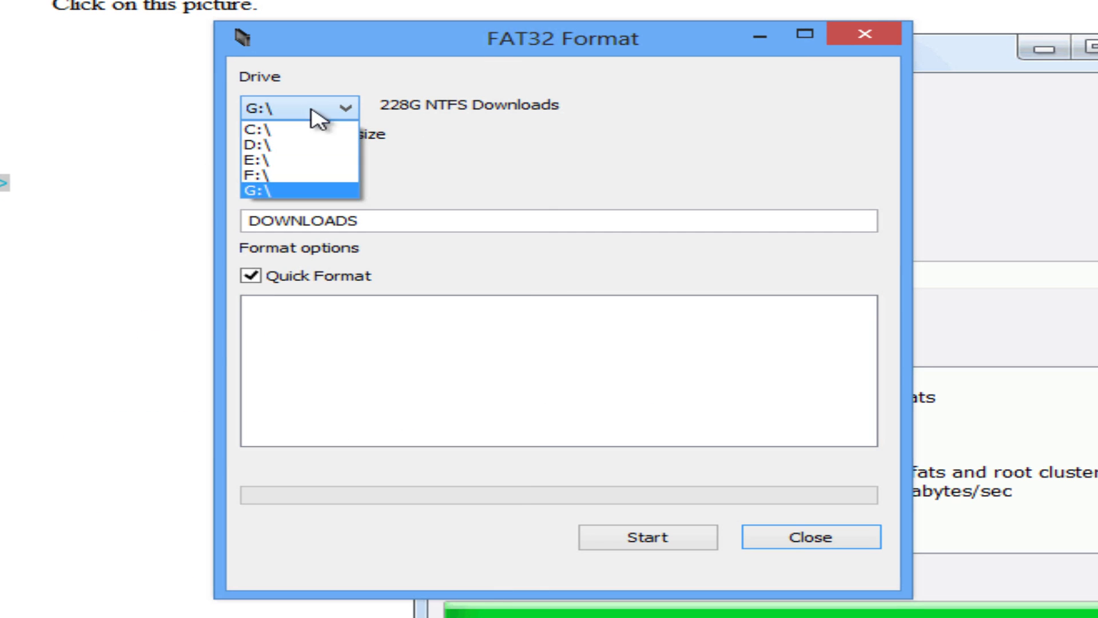
left_click(278, 142)
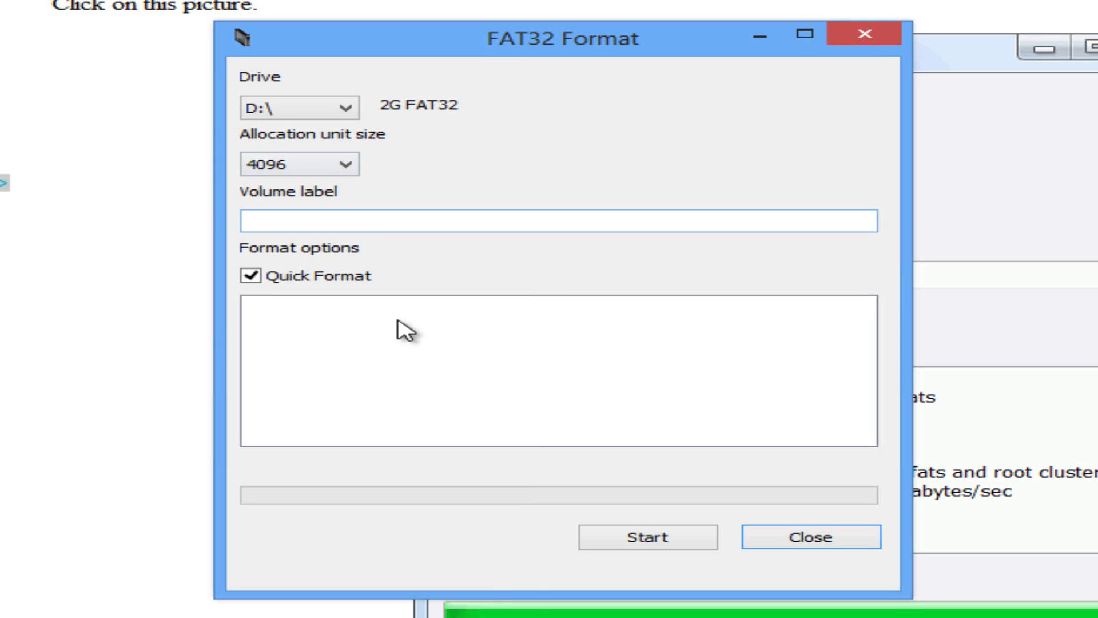
left_click(655, 546)
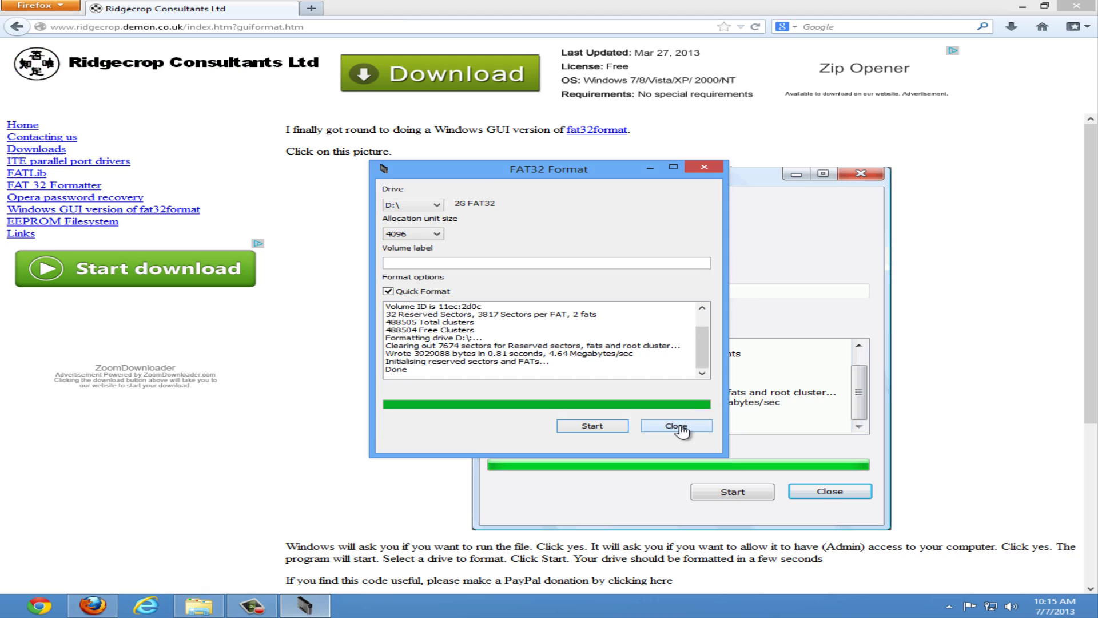
Find the YUMI page in a new tab, save YUMI-0.0.9.9.exe, and show the downloads list
left_click(314, 9)
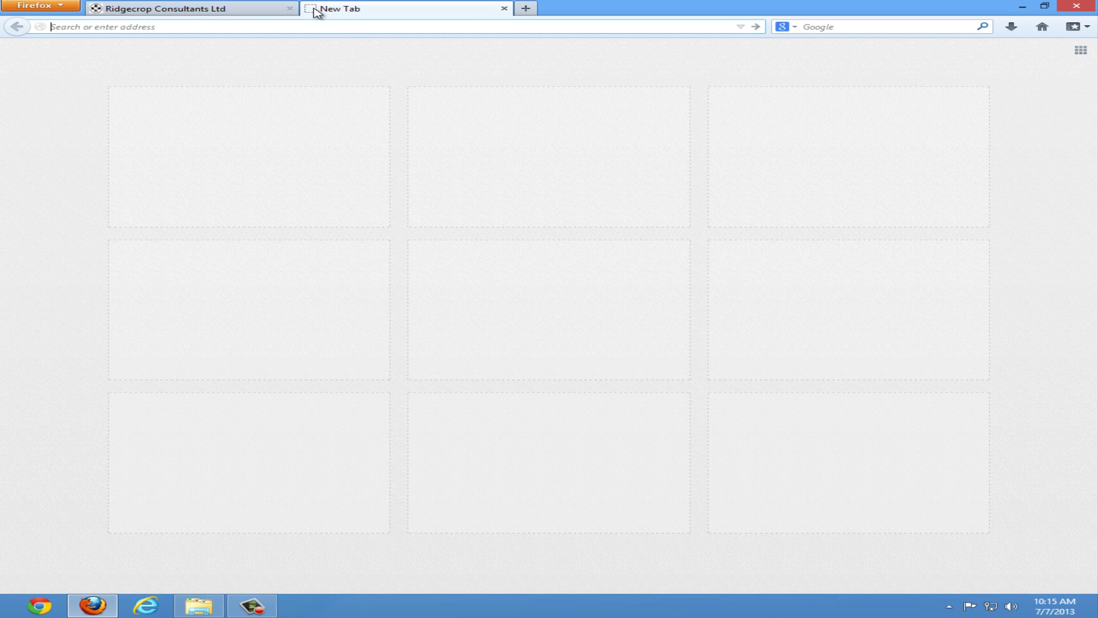
type("yumi-multiboot-usb-creator/")
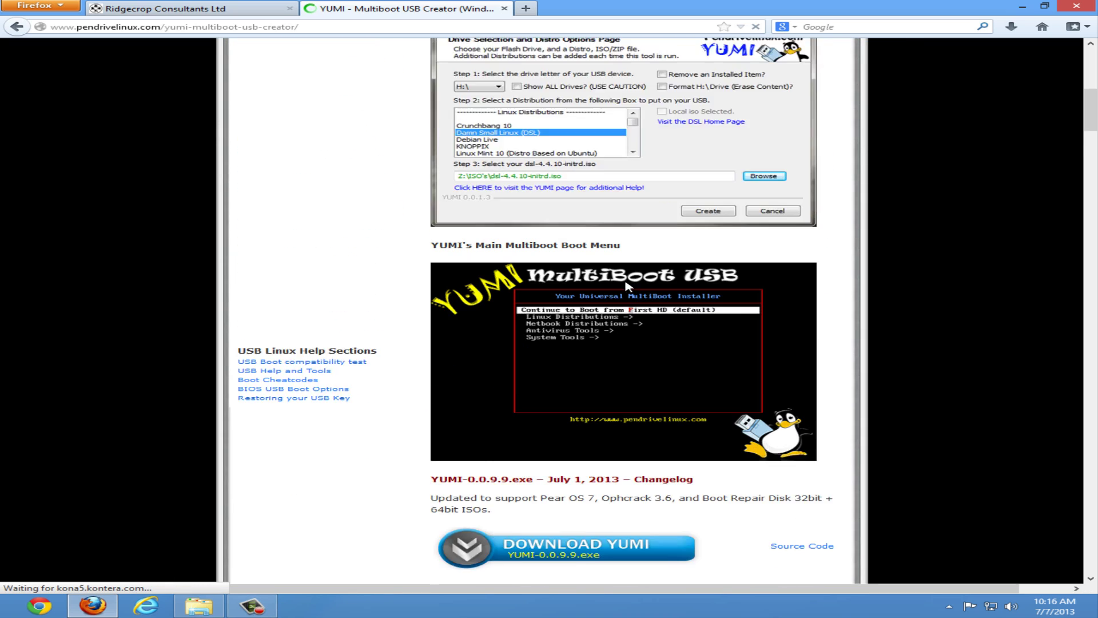
scroll(559, 212, "down", 4)
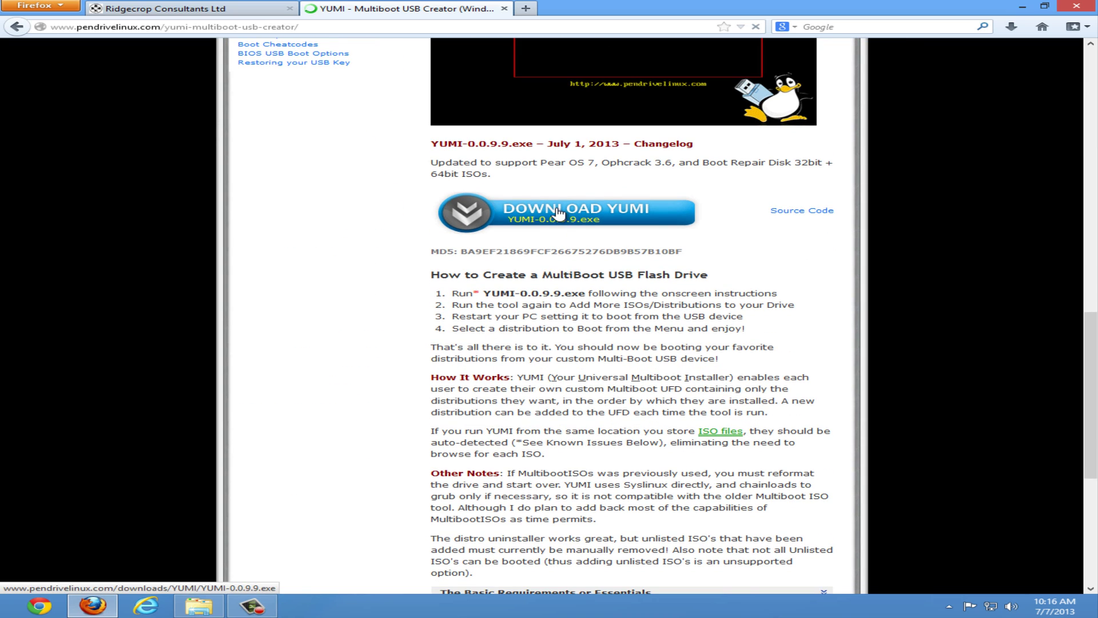
left_click(513, 210)
left_click(631, 296)
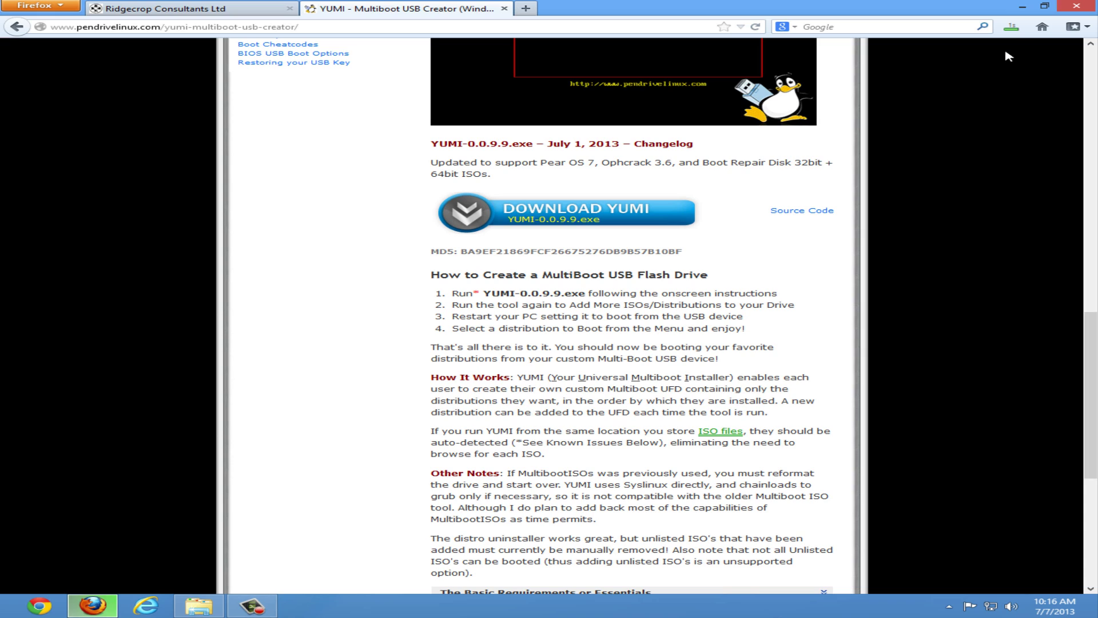
left_click(1013, 30)
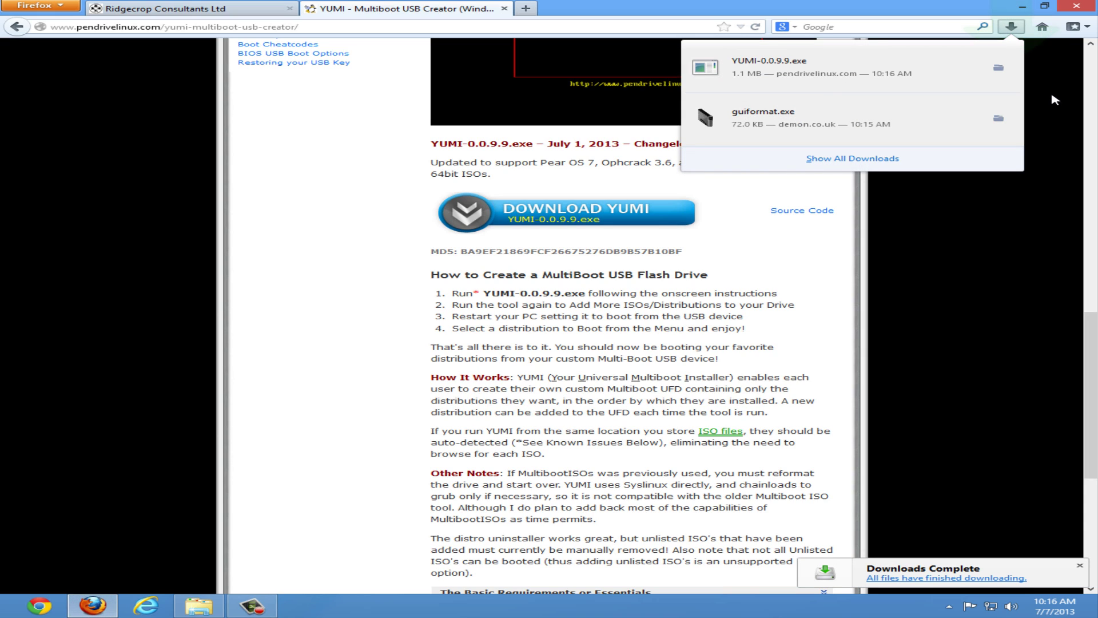
Launch the YUMI installer, accept the licence, and choose D:\ as the USB device
left_click(858, 67)
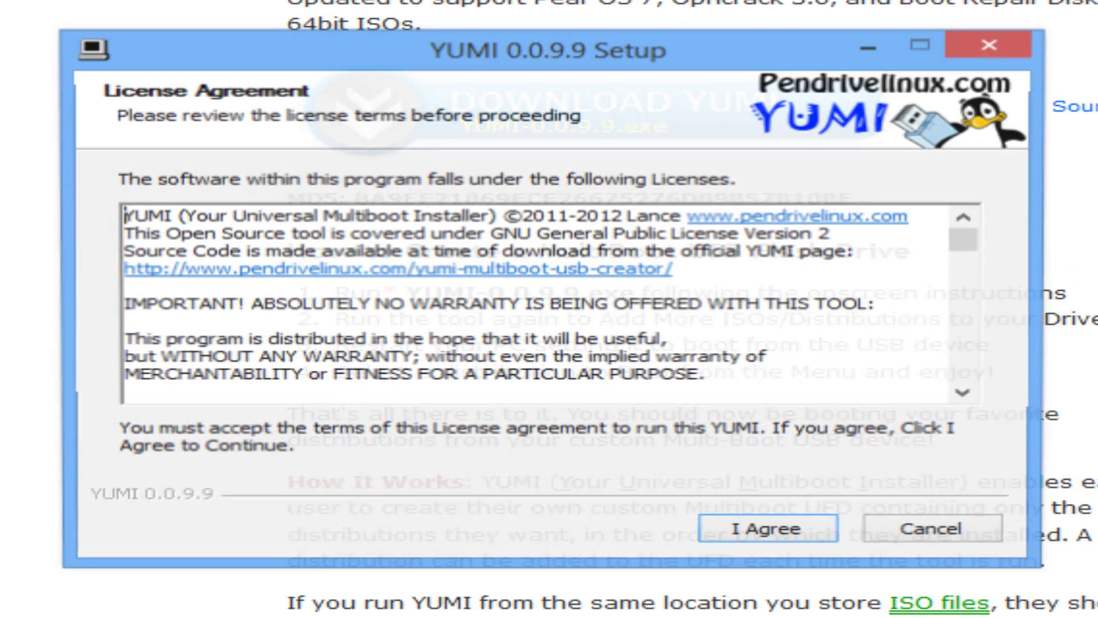
left_click(779, 533)
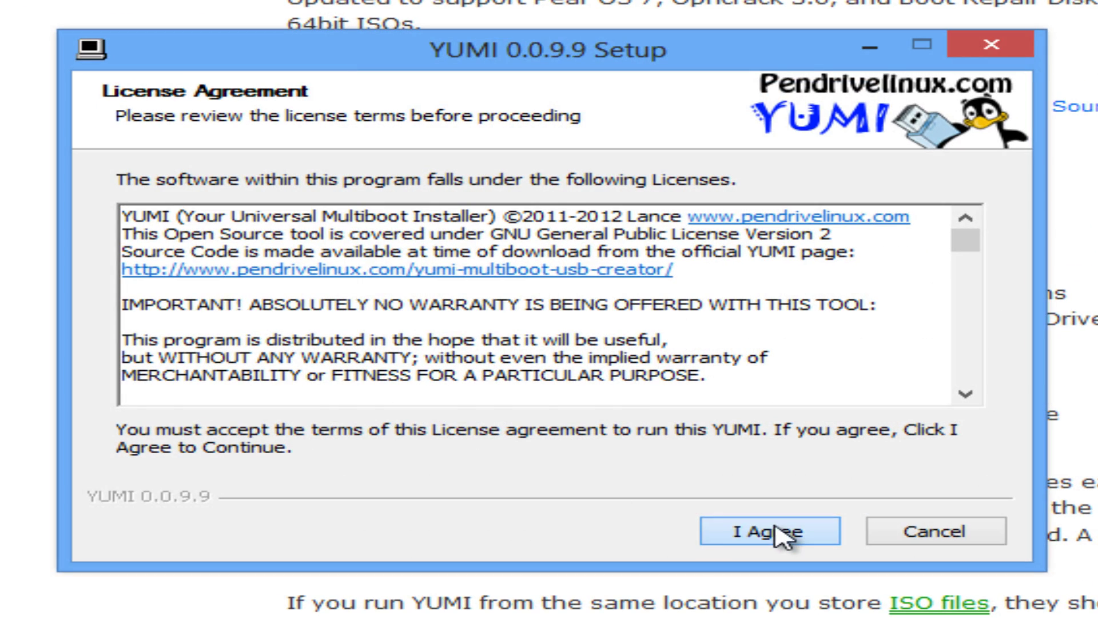
left_click(232, 213)
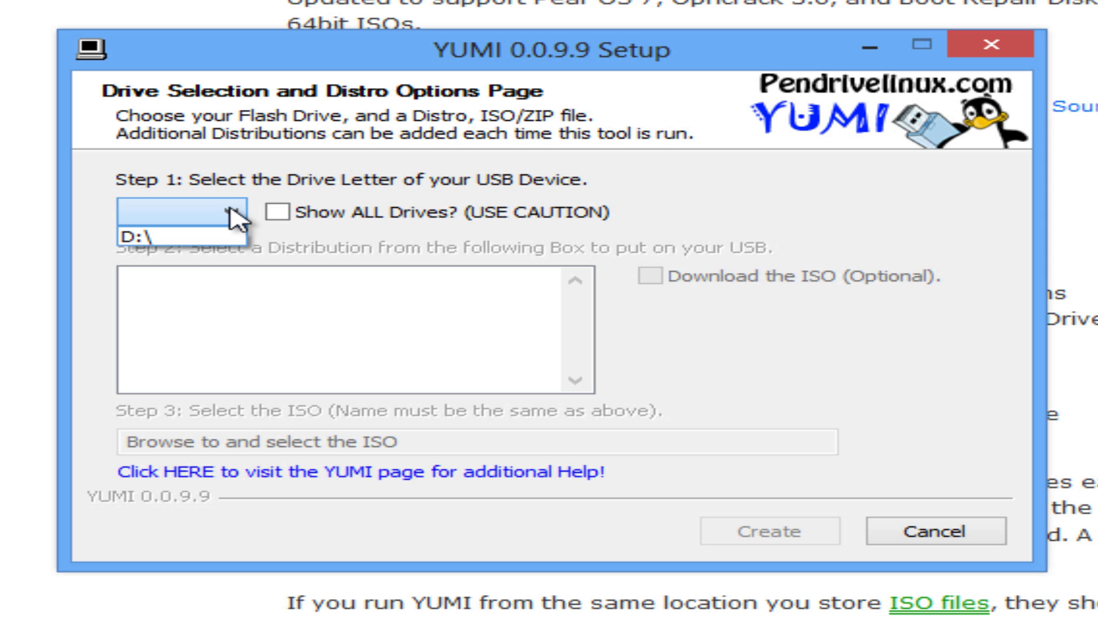
left_click(197, 238)
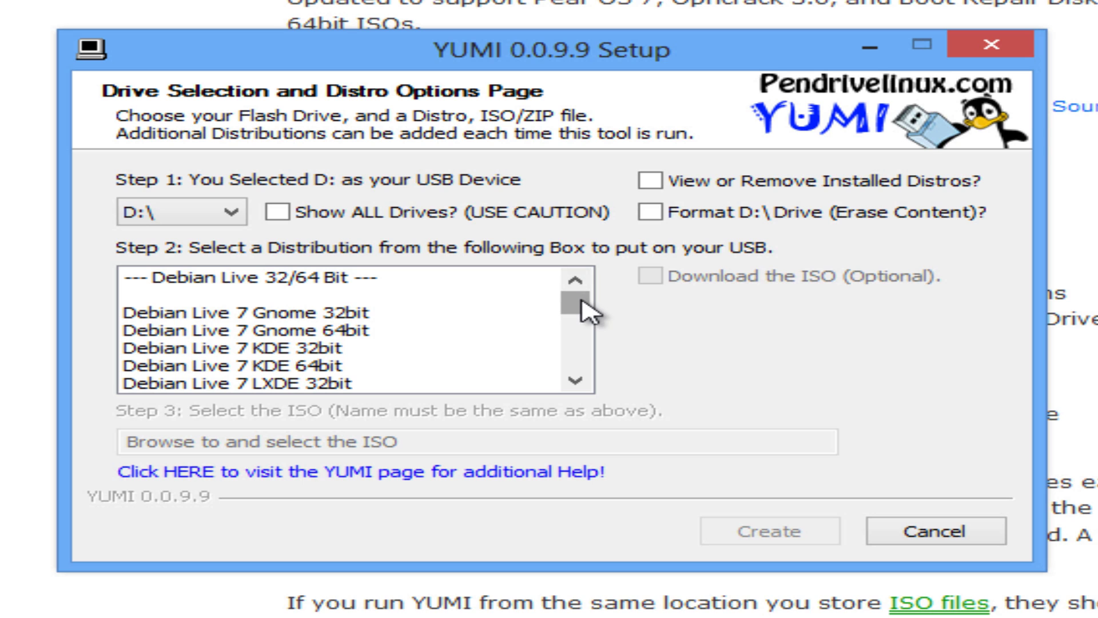
Browse the distribution list from Debian Live 7 Gnome down to Try an Unlisted ISO
left_click(499, 313)
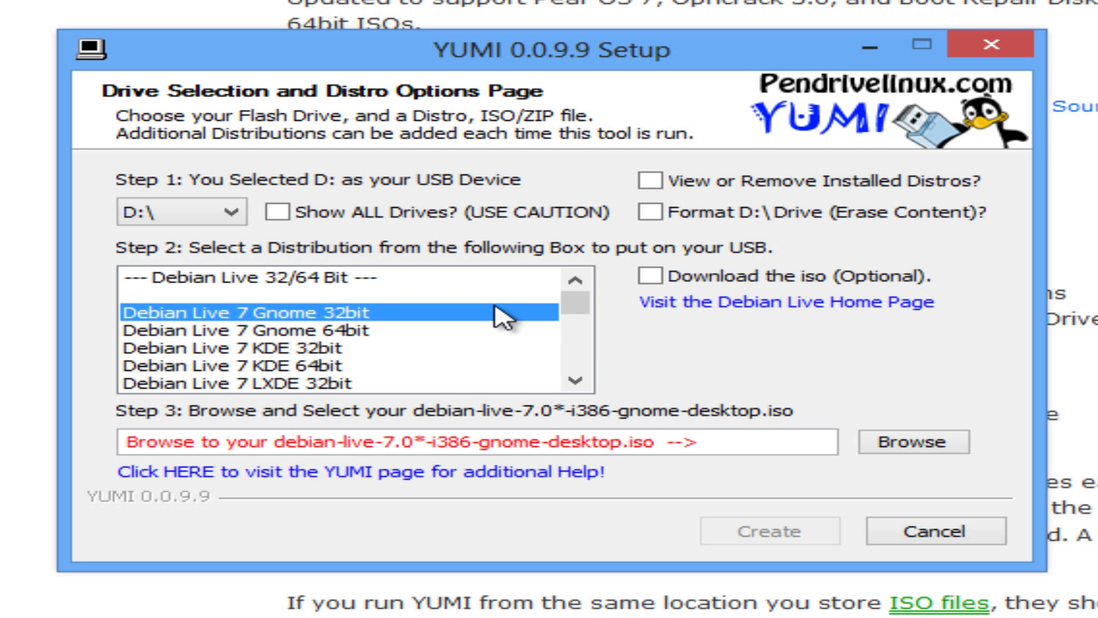
scroll(499, 313, "down", 8)
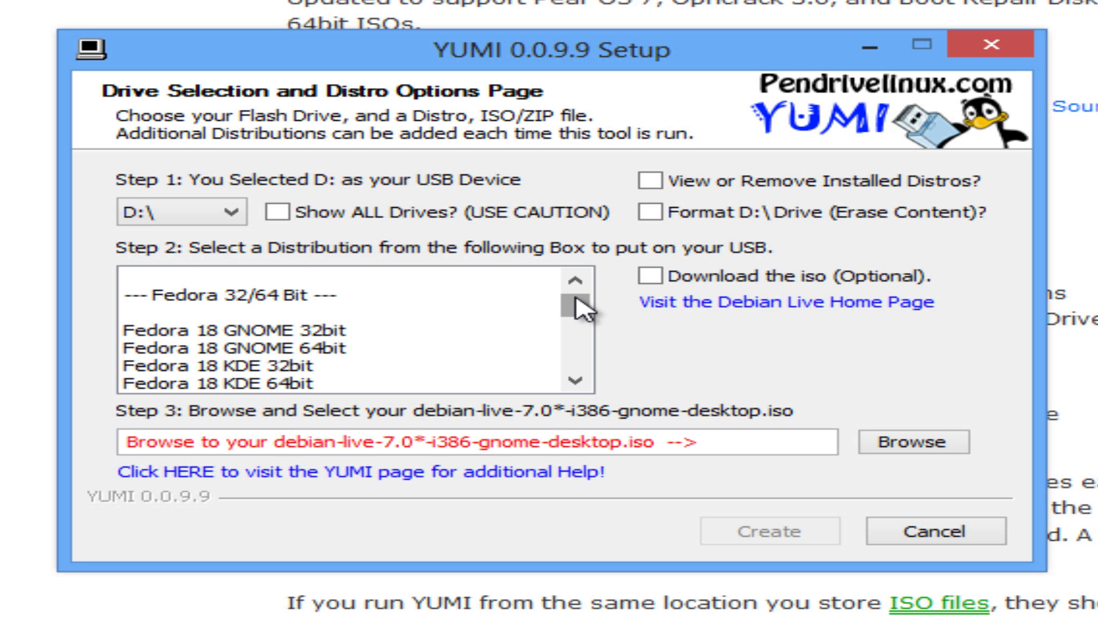
left_click_drag(583, 312, 572, 366)
left_click(389, 367)
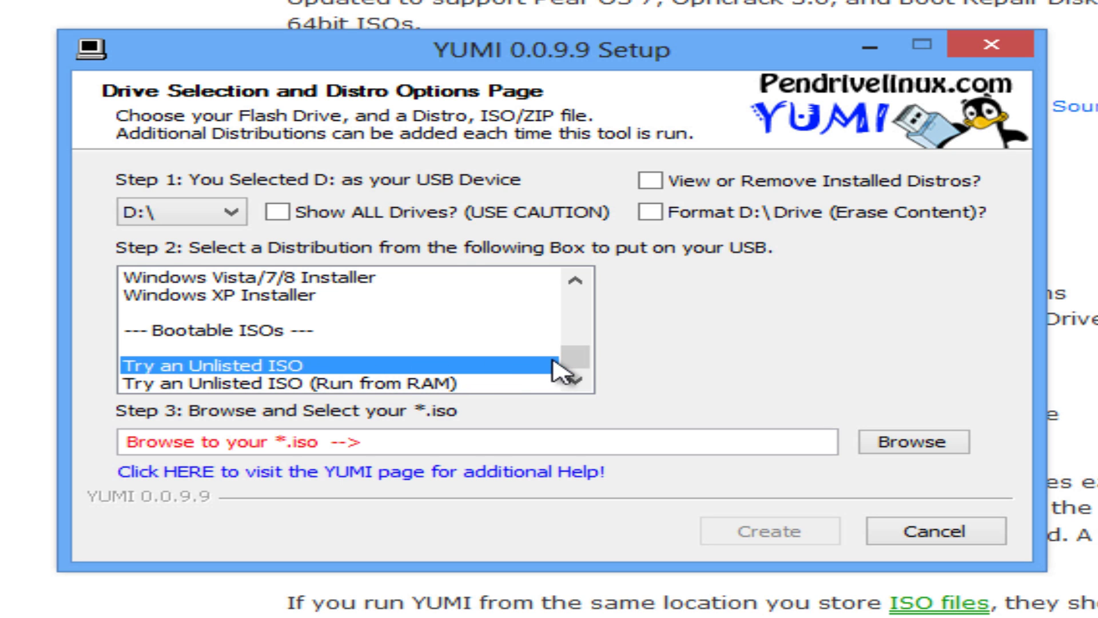
scroll(334, 316, "up", 5)
scroll(344, 312, "down", 2)
scroll(389, 312, "up", 2)
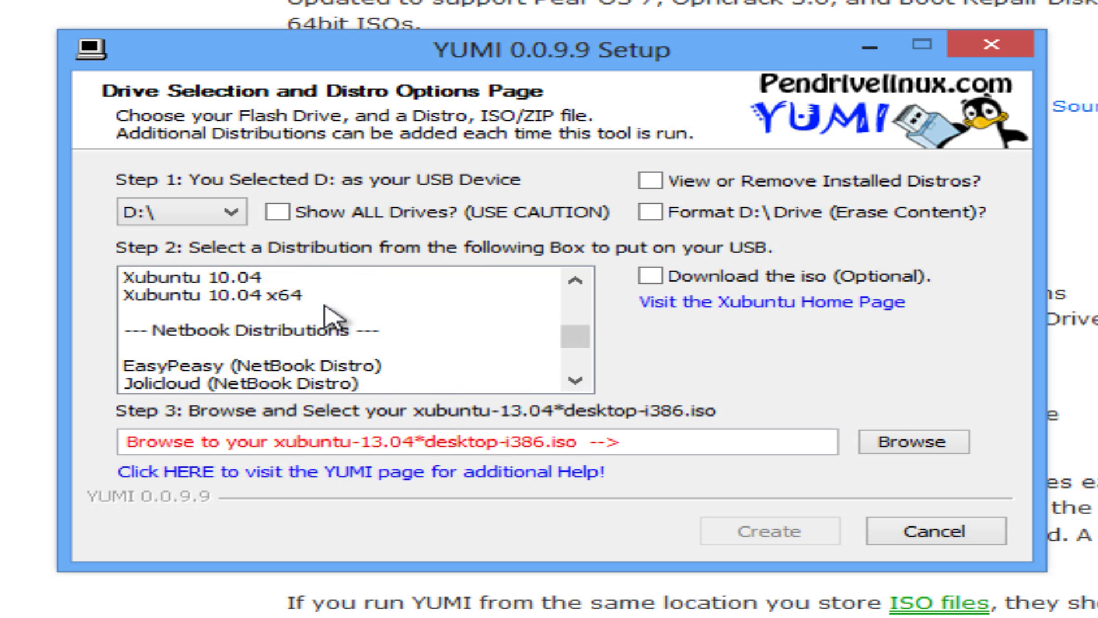
Choose xPUD (Netbook Distro), select the local xpud-0.9.2.iso, and start creating the install
scroll(366, 324, "down", 2)
left_click(225, 316)
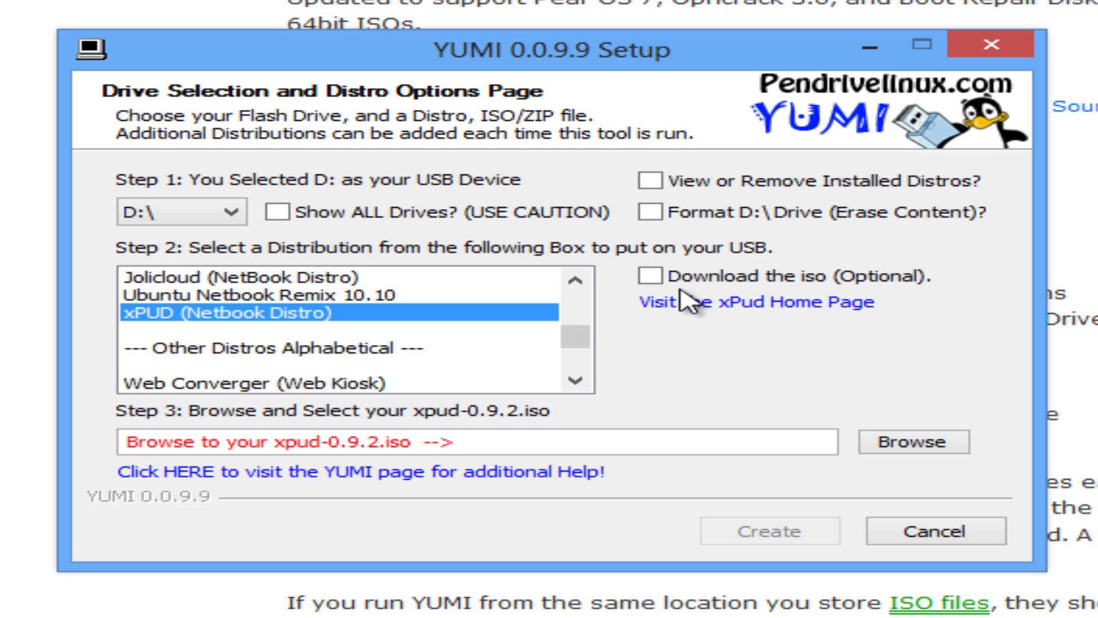
left_click(664, 276)
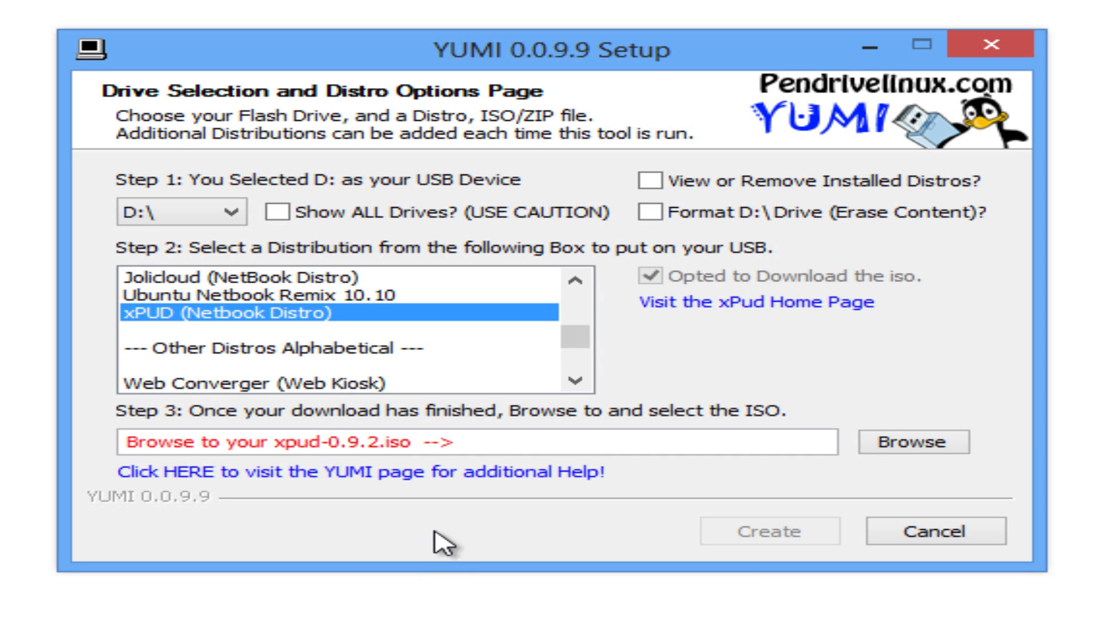
left_click(895, 443)
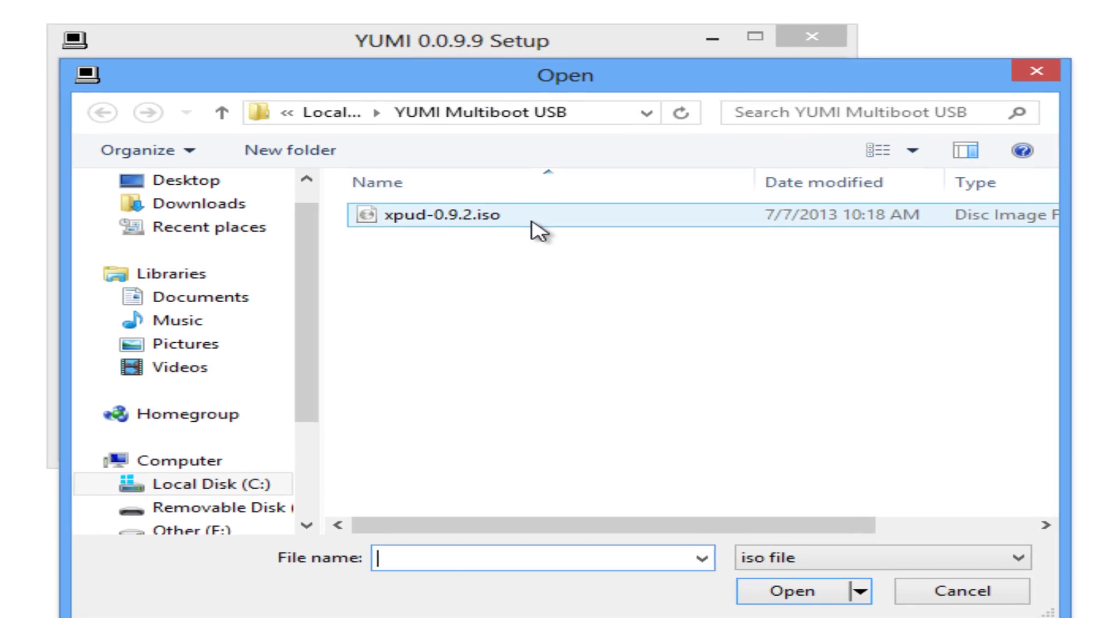
double_click(537, 225)
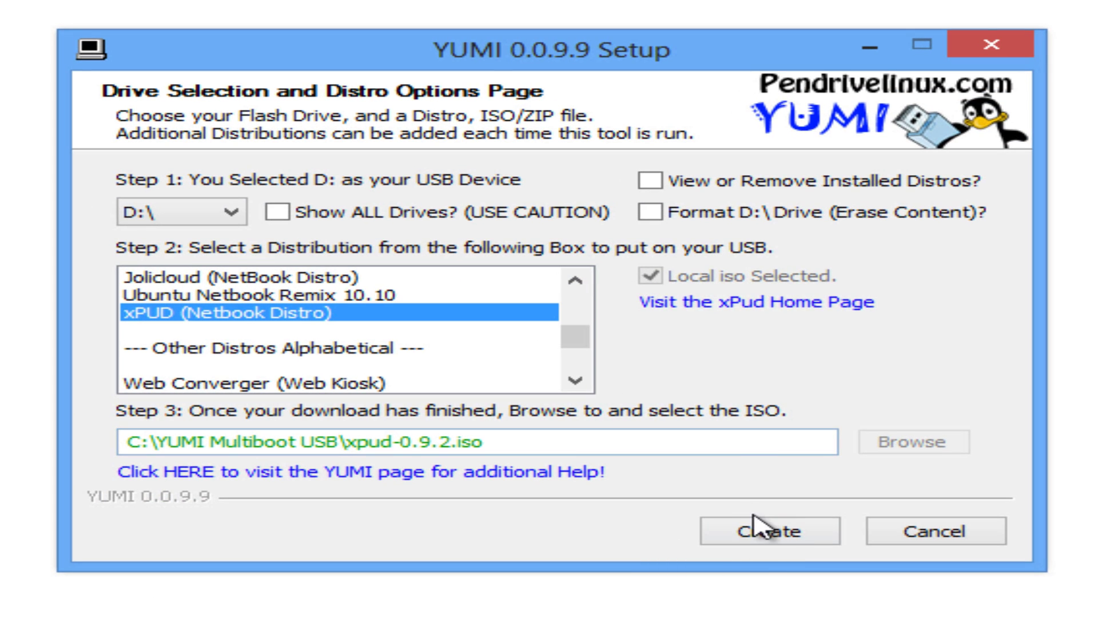
left_click(792, 535)
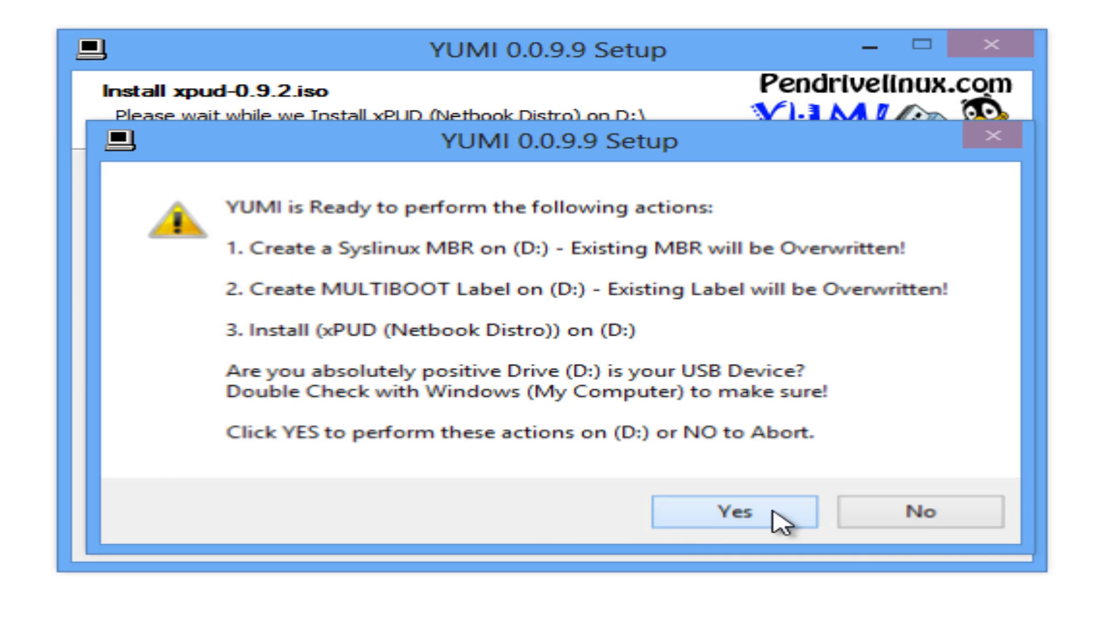
Confirm the xPUD install on D:, review the log through All Finished, and continue
left_click(681, 518)
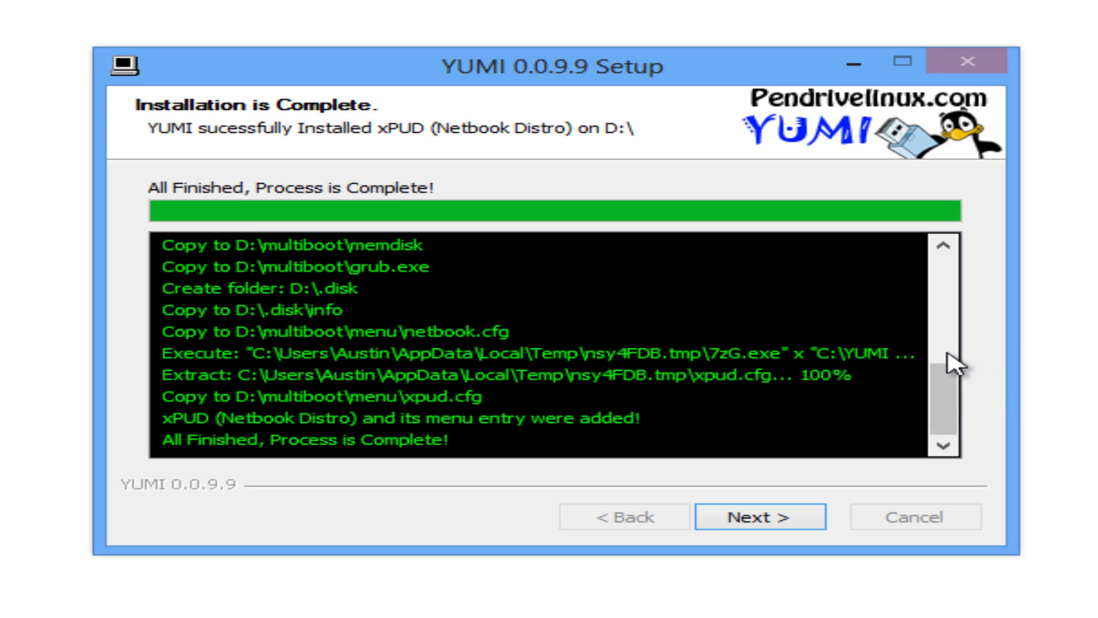
left_click_drag(946, 395, 945, 268)
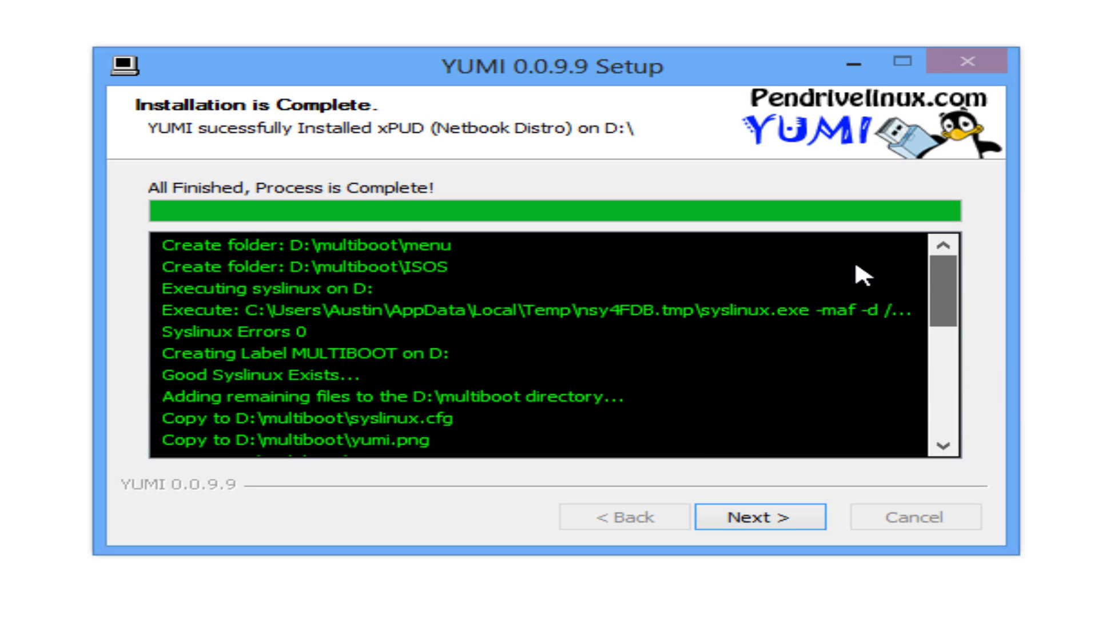
left_click(343, 312)
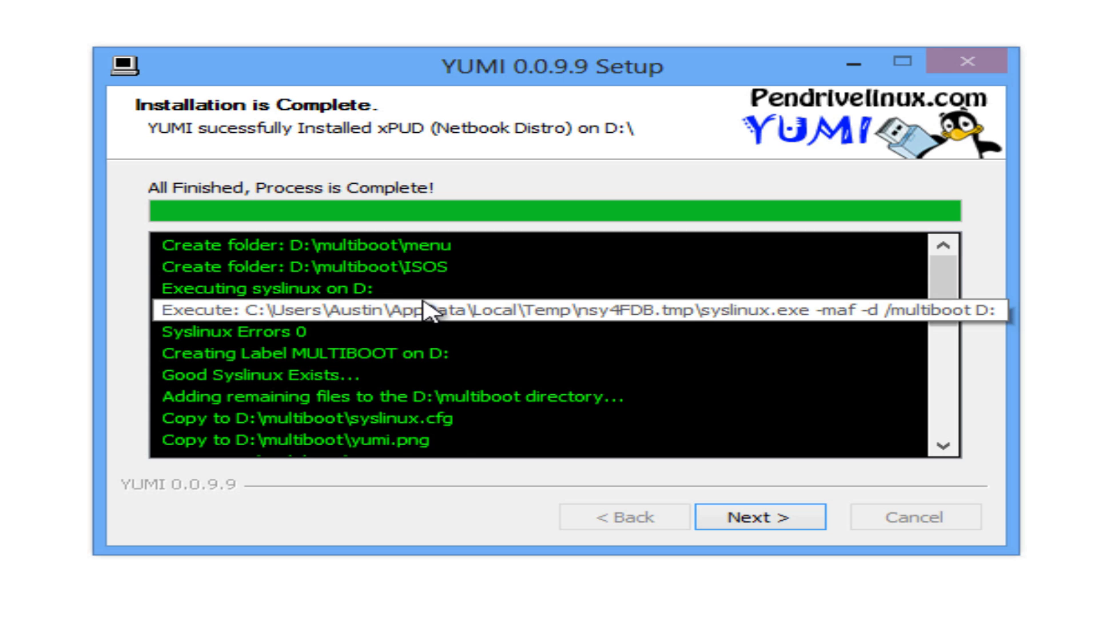
scroll(423, 303, "down", 5)
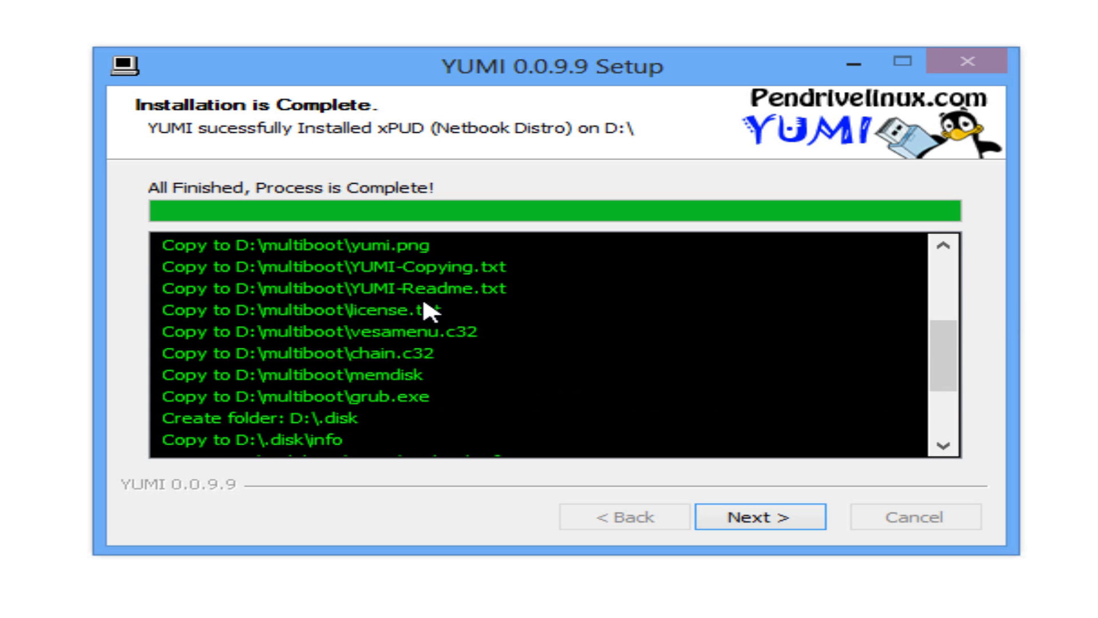
left_click(458, 443)
left_click(783, 521)
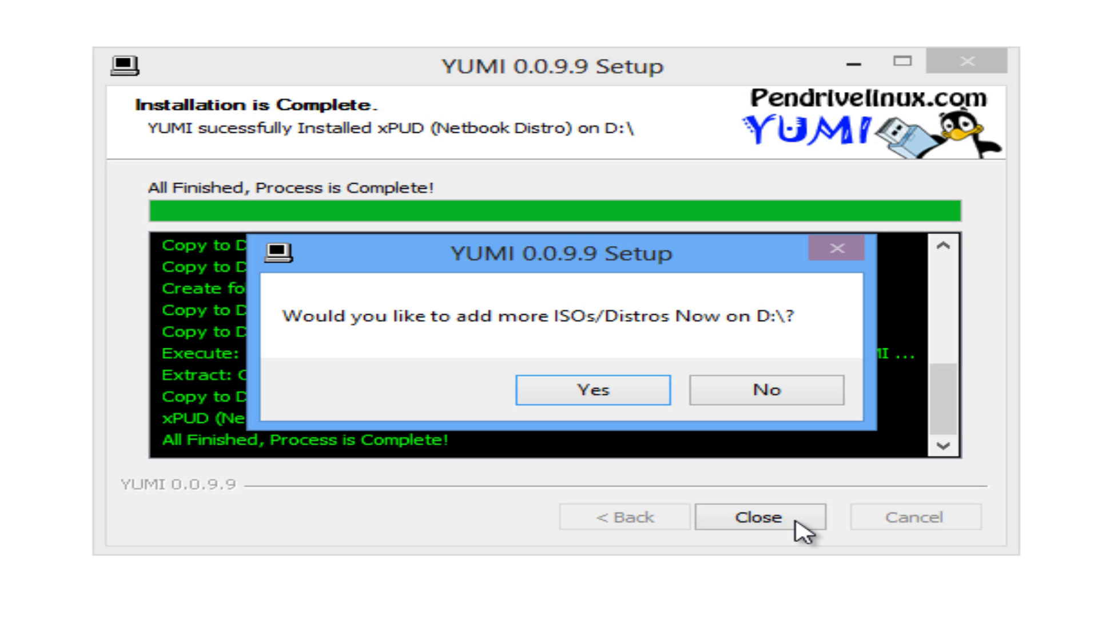
Agree to add more distributions, select Damn Small Linux (DSL), and open its ISO download link
left_click(647, 394)
left_click(385, 345)
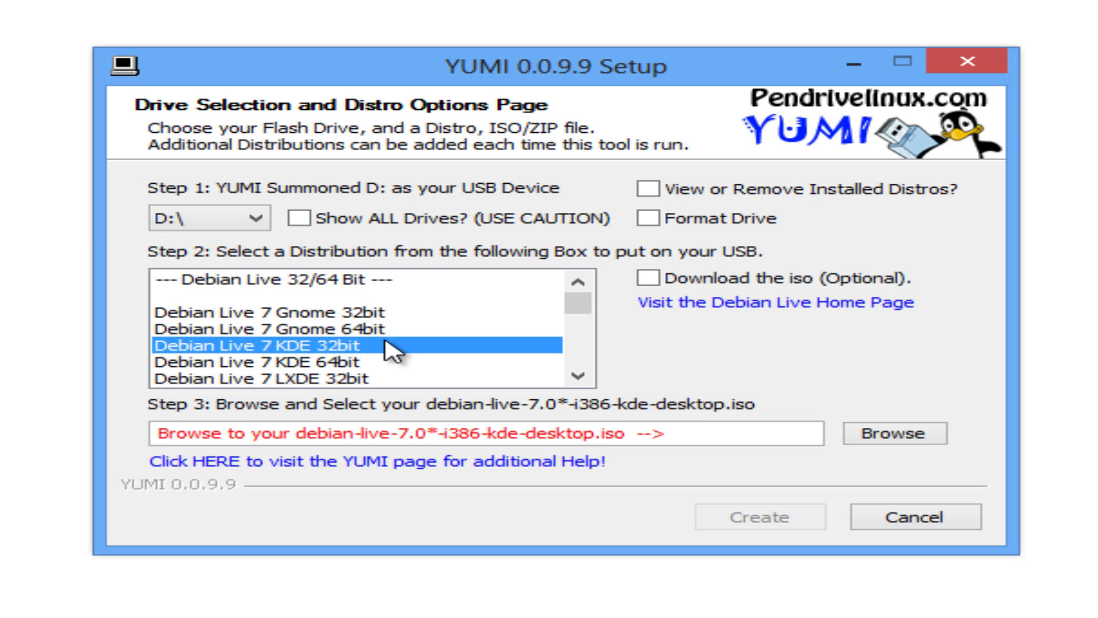
key("Down")
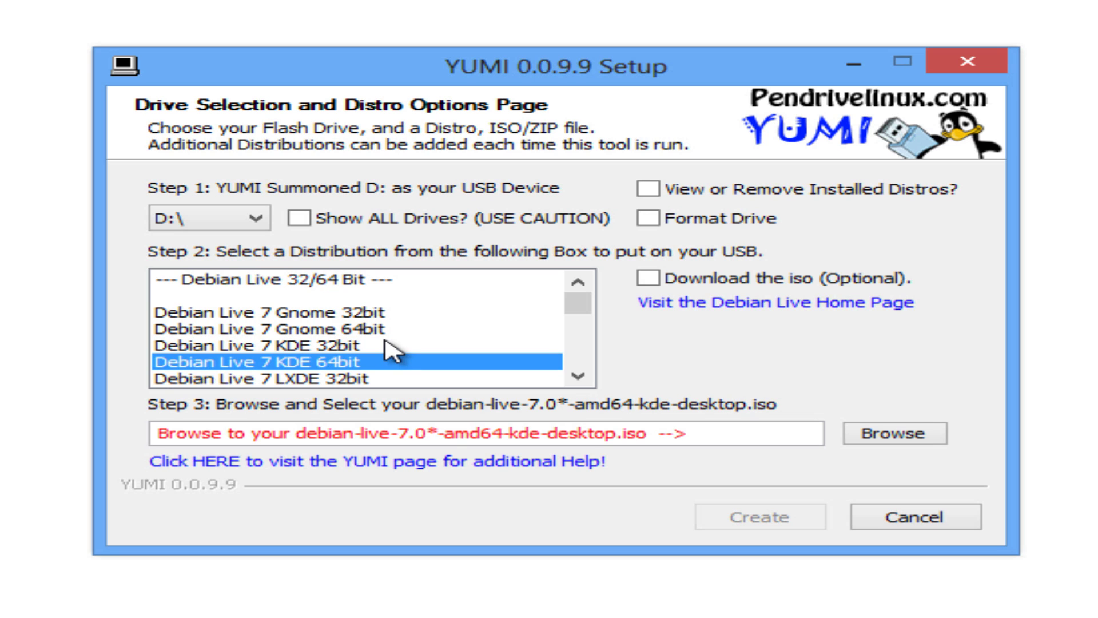
key("Down")
key("Down")
key("Down")
key("Down")
key("Down")
key("Down")
key("Down")
key("Down")
key("Down")
key("Down")
key("Down")
key("Down")
key("Down")
key("Down")
key("Down")
key("Down")
key("Down")
key("Down")
key("Down")
key("Down")
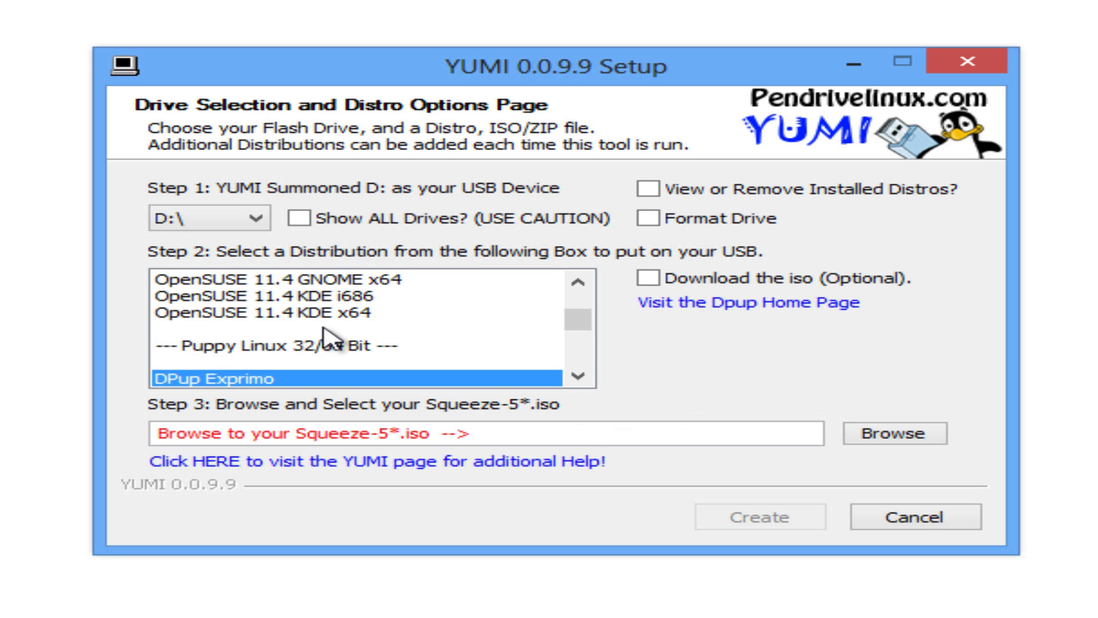
scroll(330, 338, "down", 5)
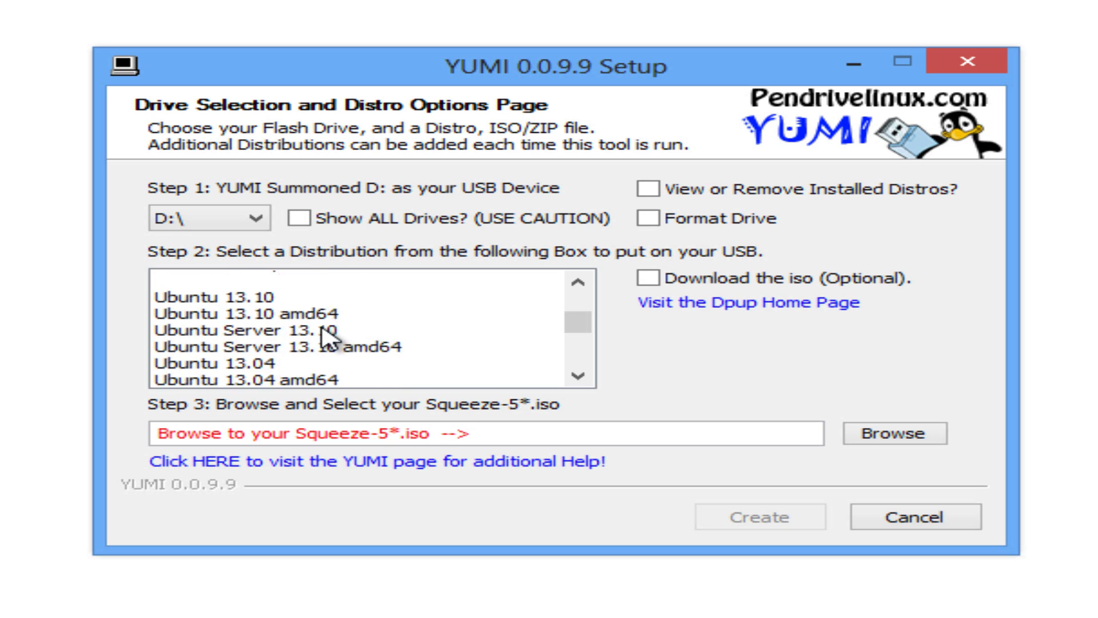
key("d")
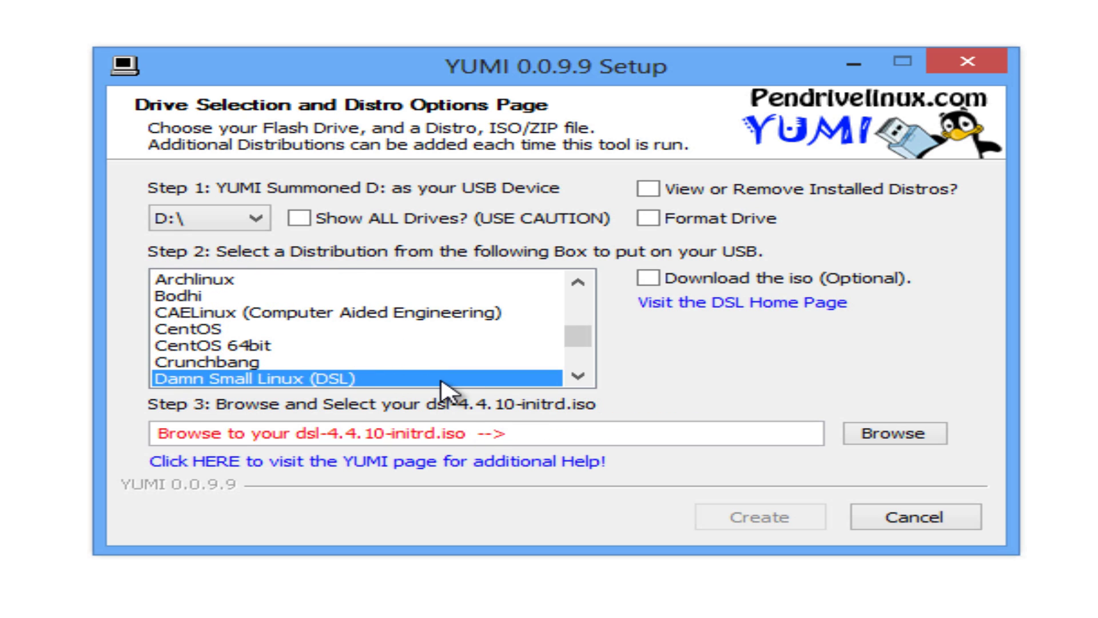
left_click(667, 279)
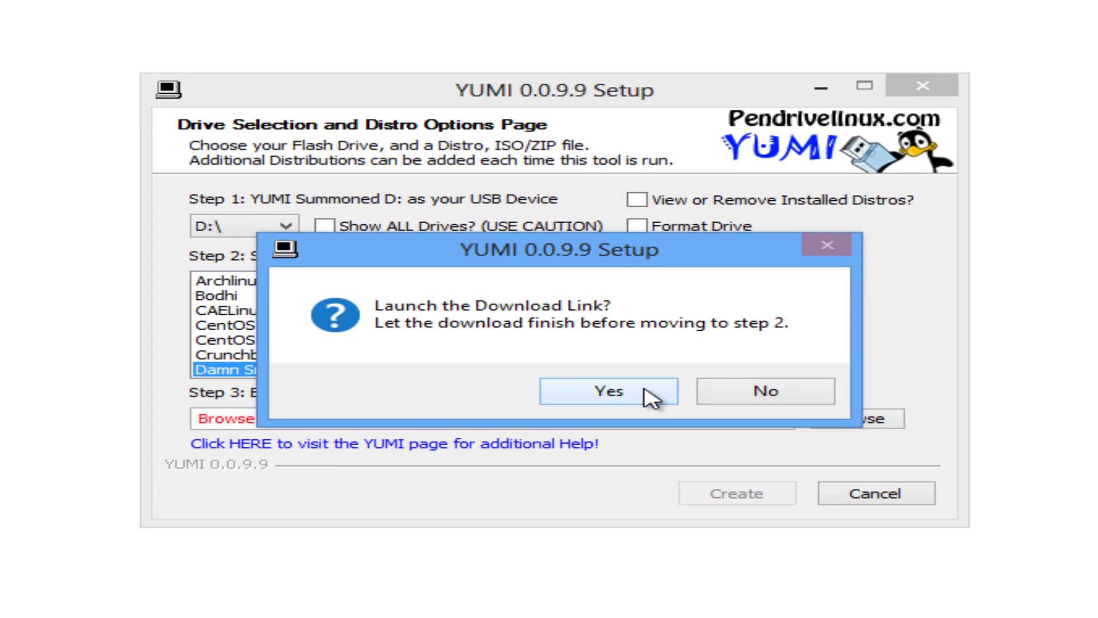
left_click(663, 404)
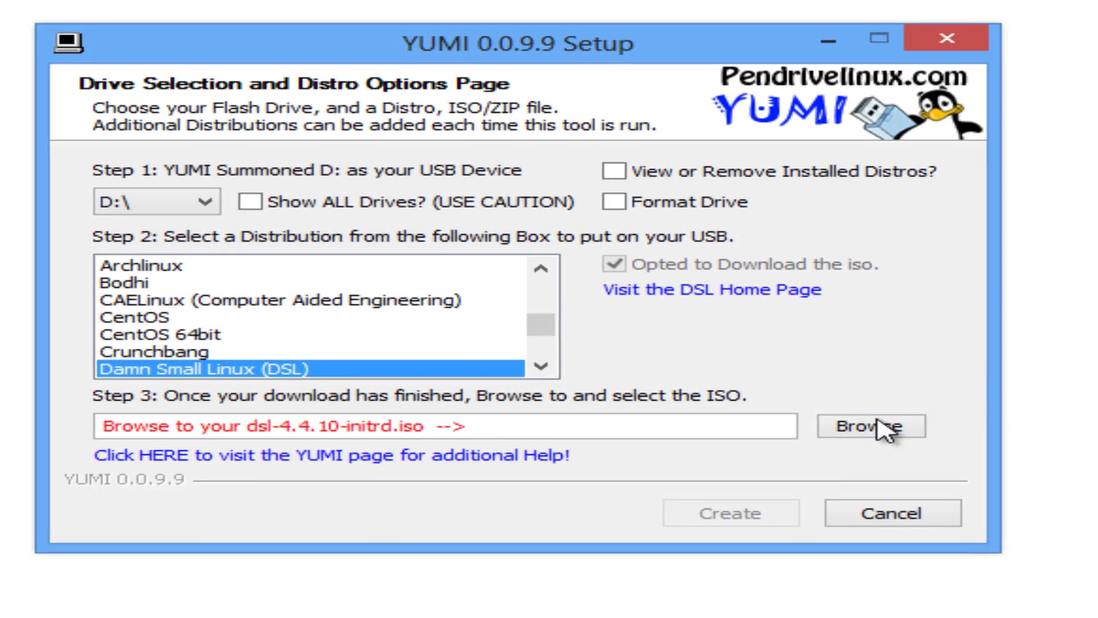
Use dsl-4.4.10-initrd.iso as the source, create the DSL install, then answer No to more ISOs
left_click(938, 455)
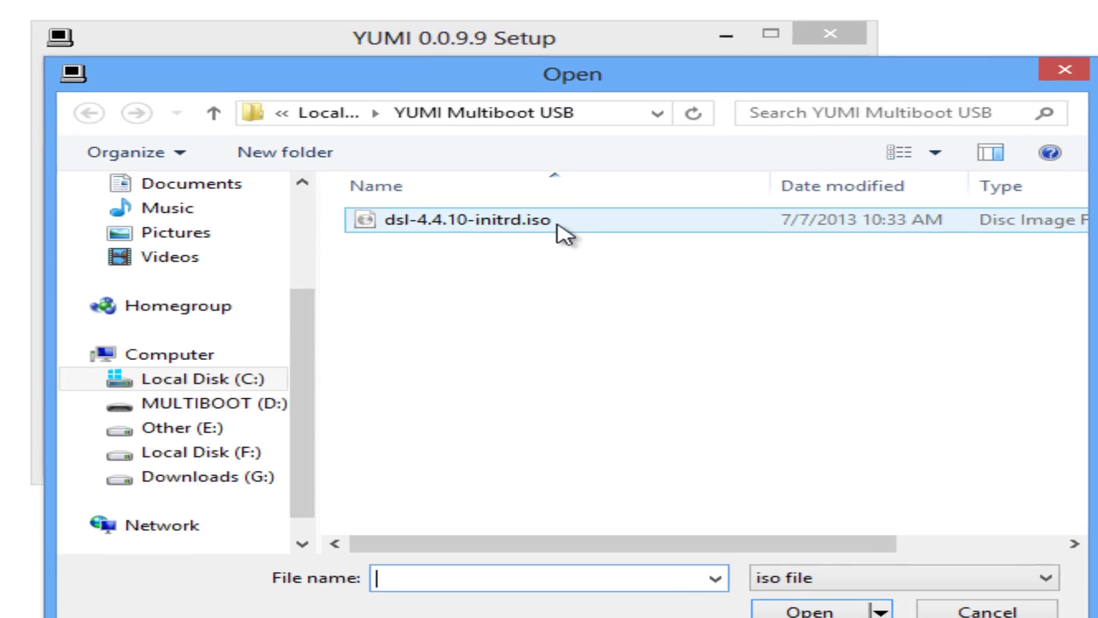
double_click(515, 205)
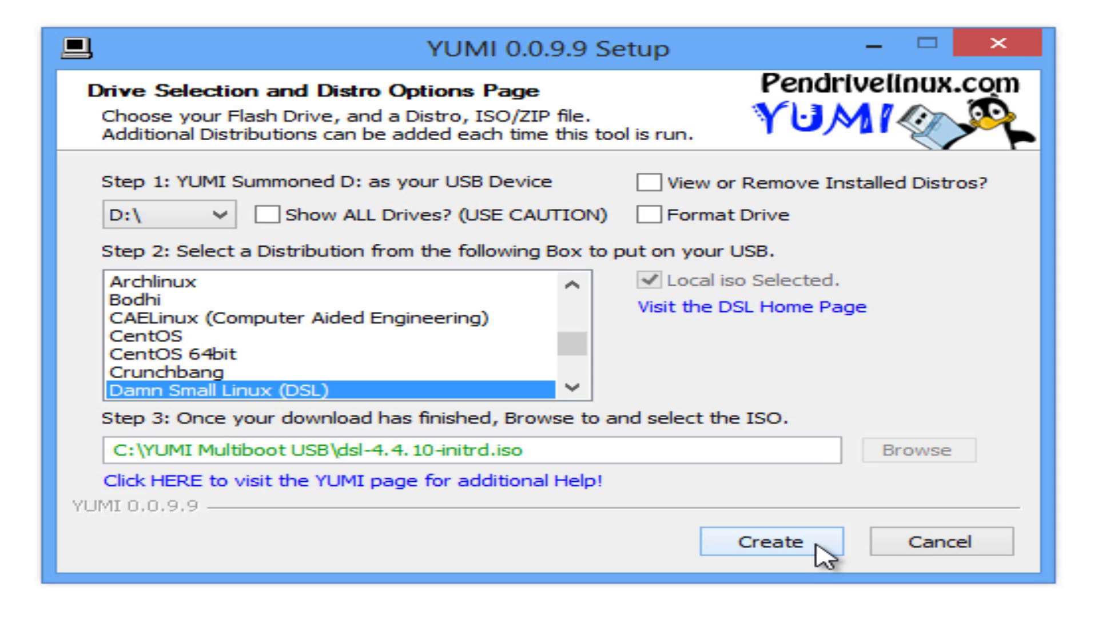
left_click(813, 550)
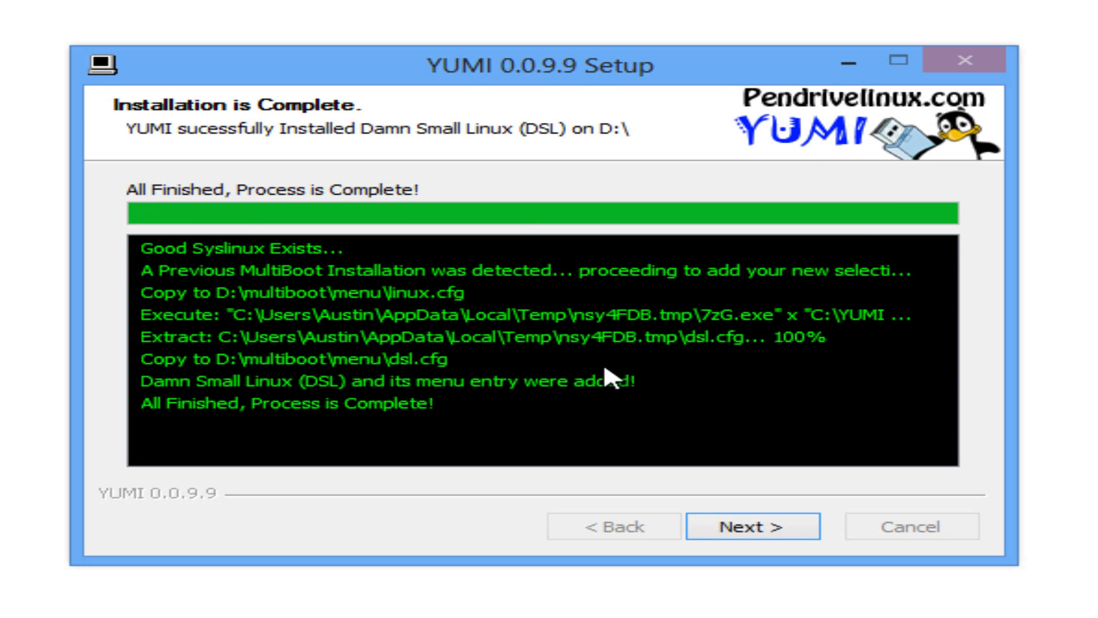
left_click(795, 529)
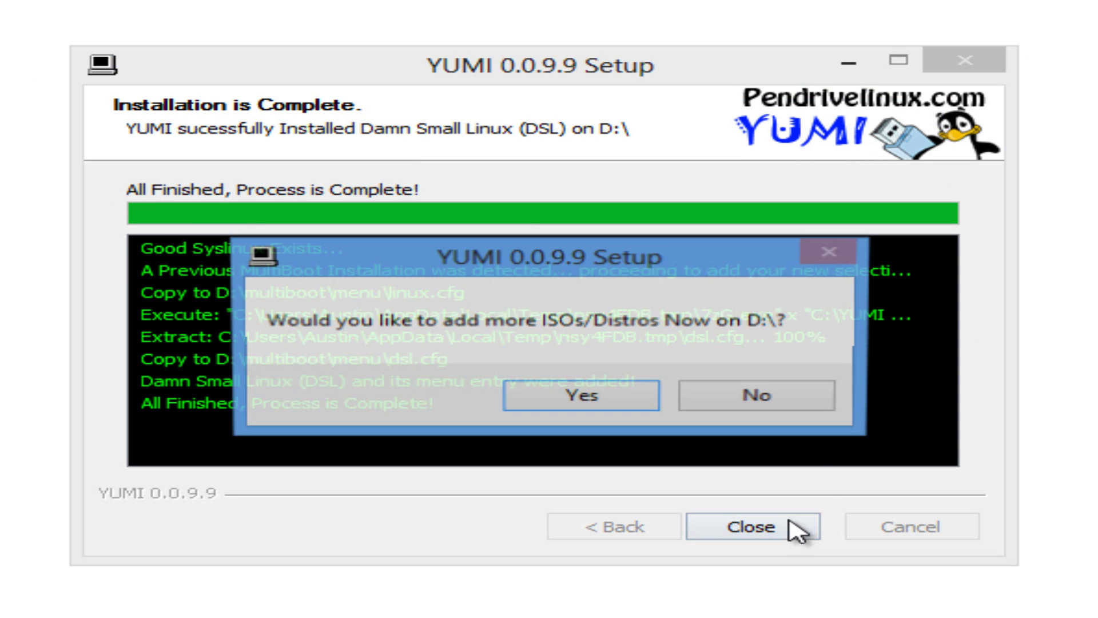
left_click(803, 399)
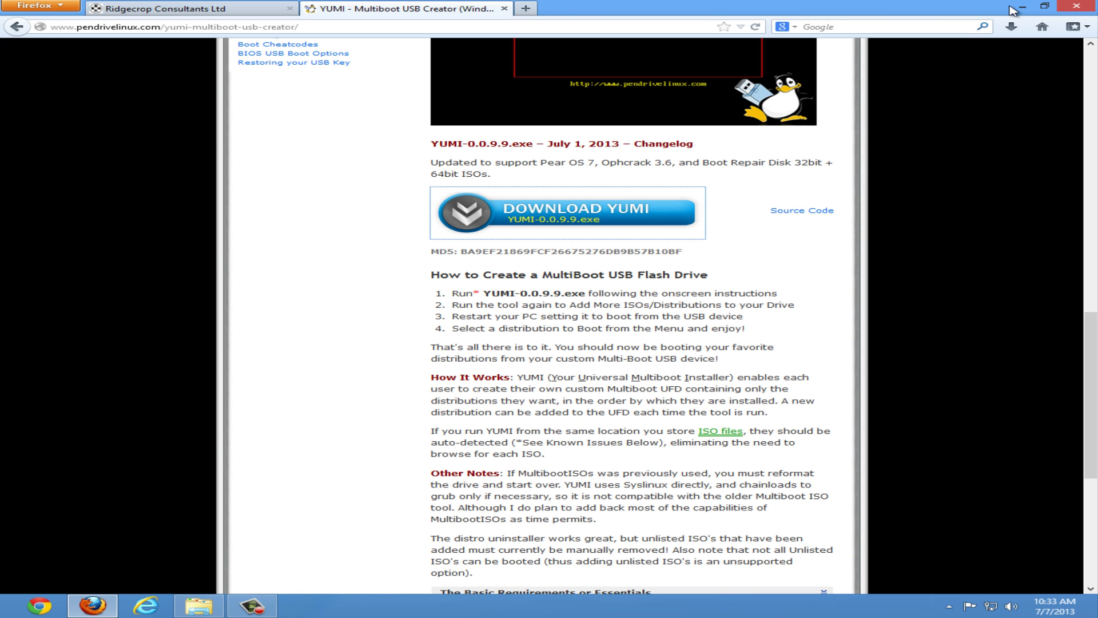
Copy usb.ico from the YUMI Multiboot USB folder on the desktop
left_click(1021, 7)
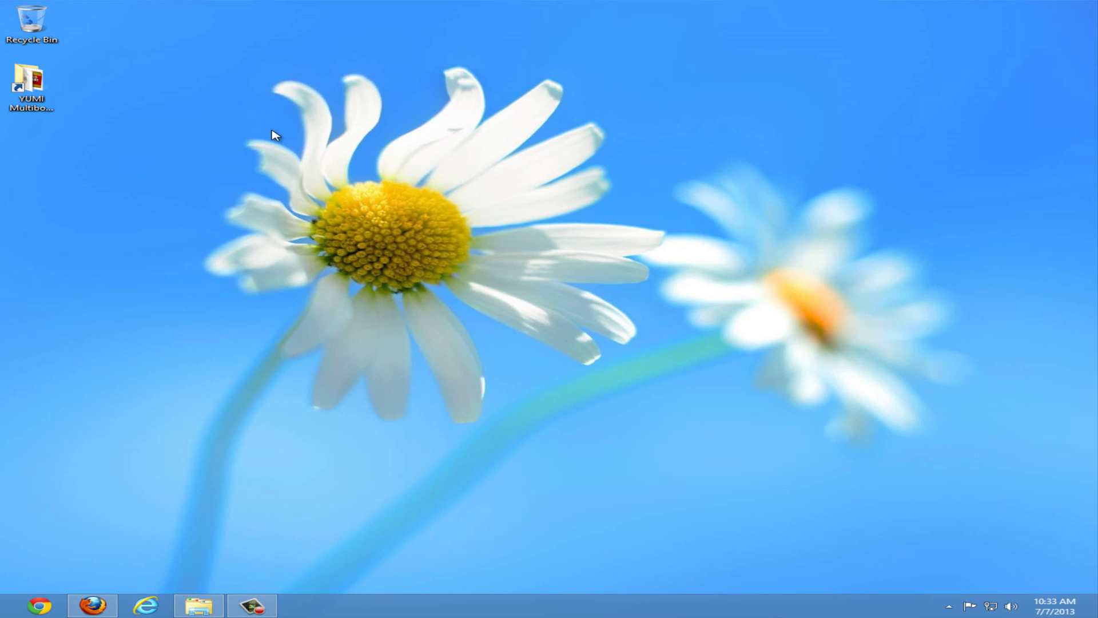
double_click(28, 83)
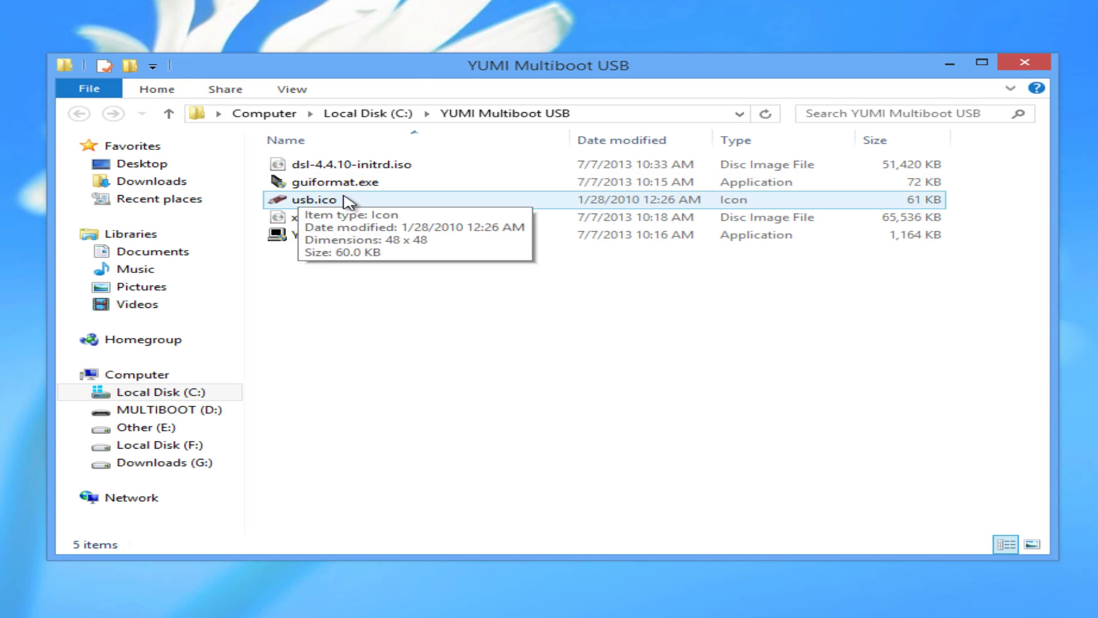
right_click(400, 199)
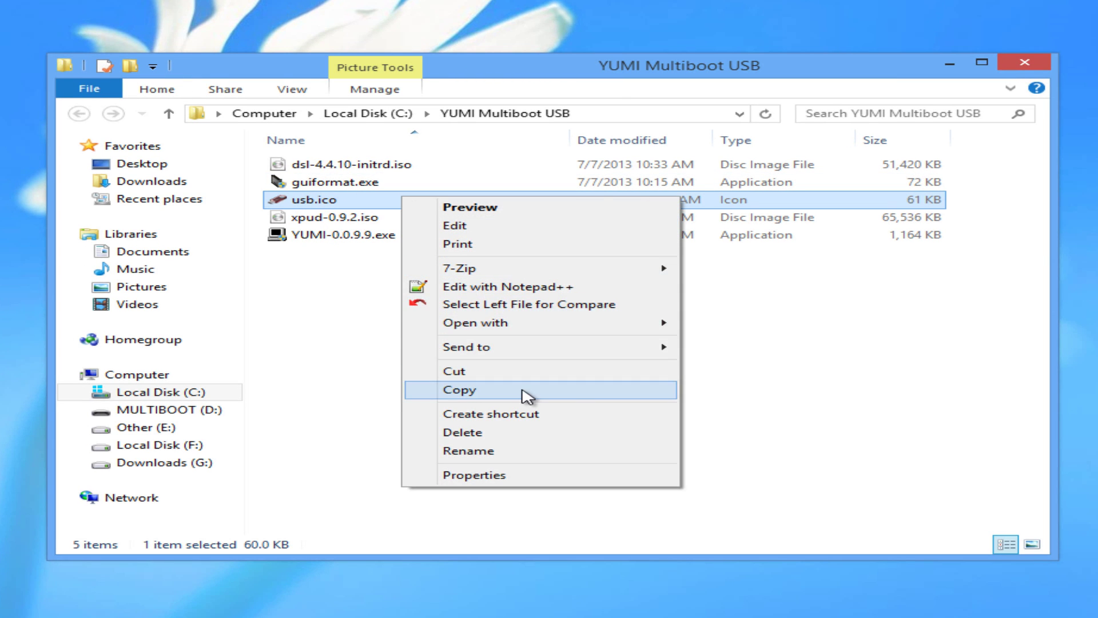
left_click(527, 394)
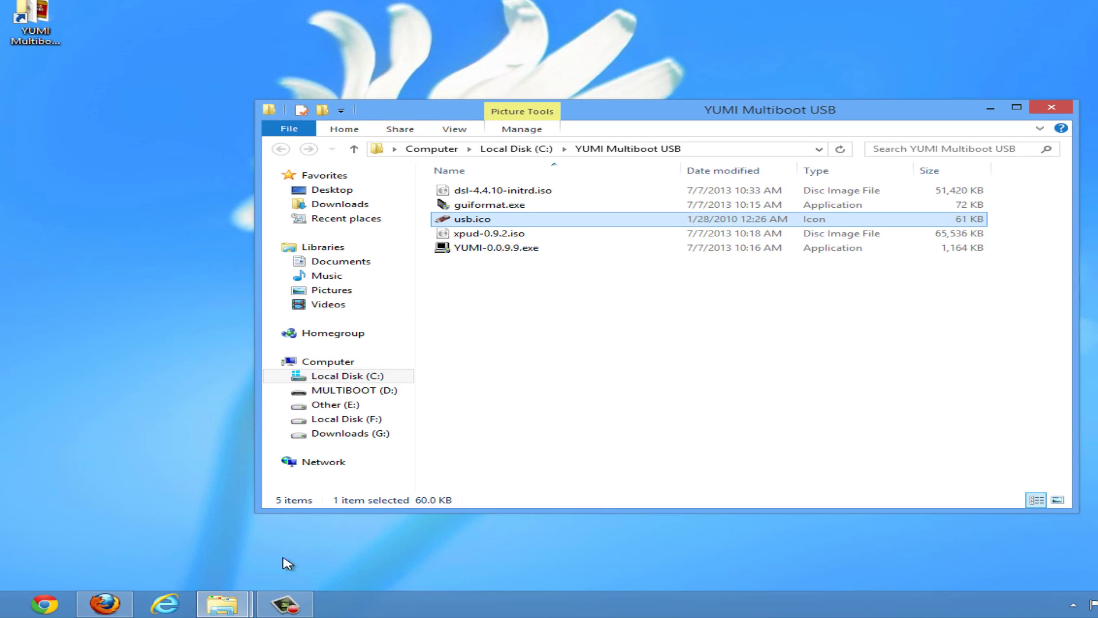
Paste usb.ico into the root of the MULTIBOOT (D:) drive
left_click(238, 607)
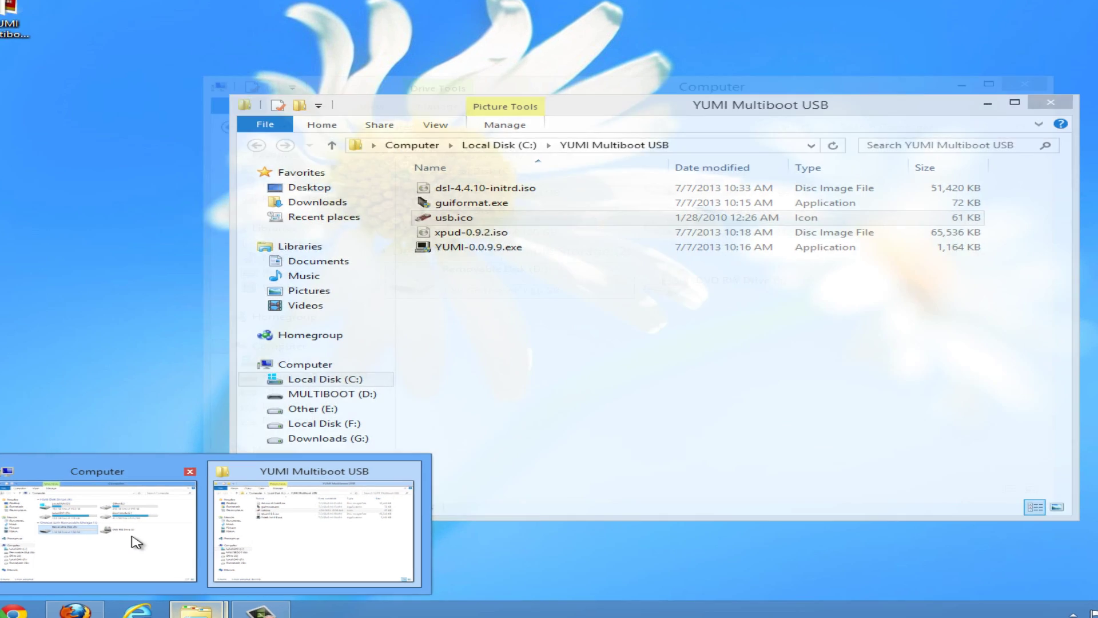
left_click(133, 535)
double_click(456, 289)
right_click(396, 279)
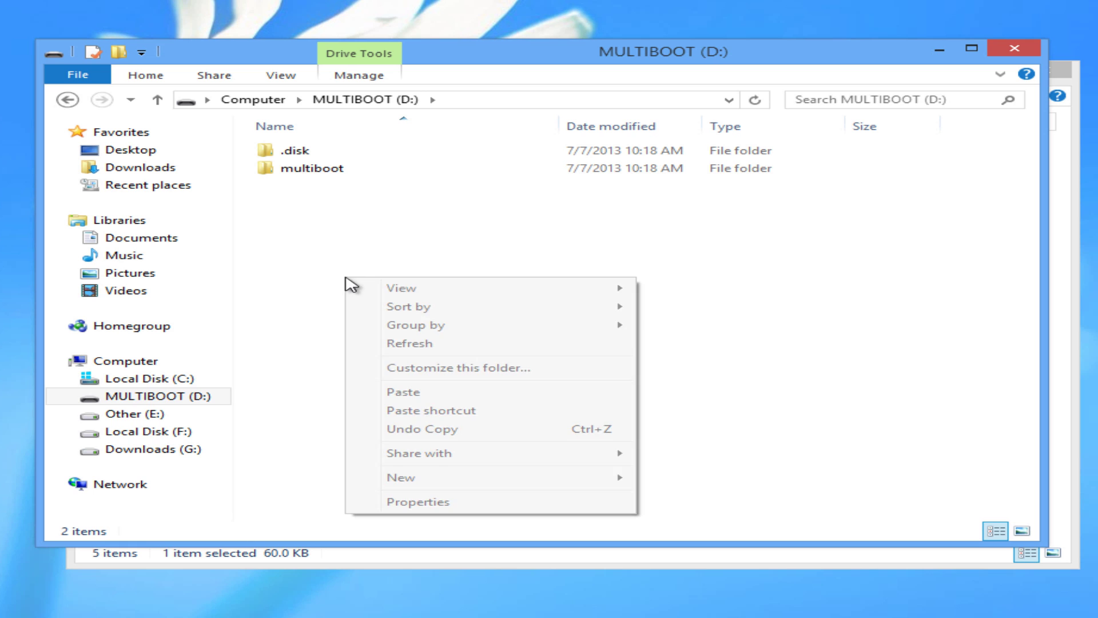
left_click(430, 395)
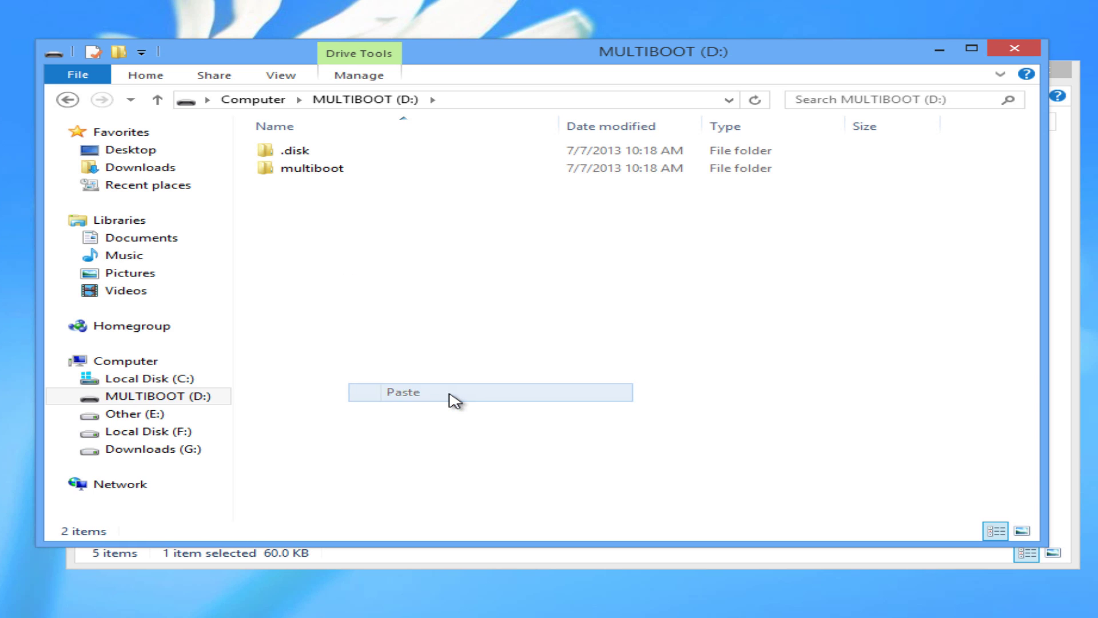
Create an empty text file on the drive root named Autorun.inf, accepting the extension change
right_click(349, 274)
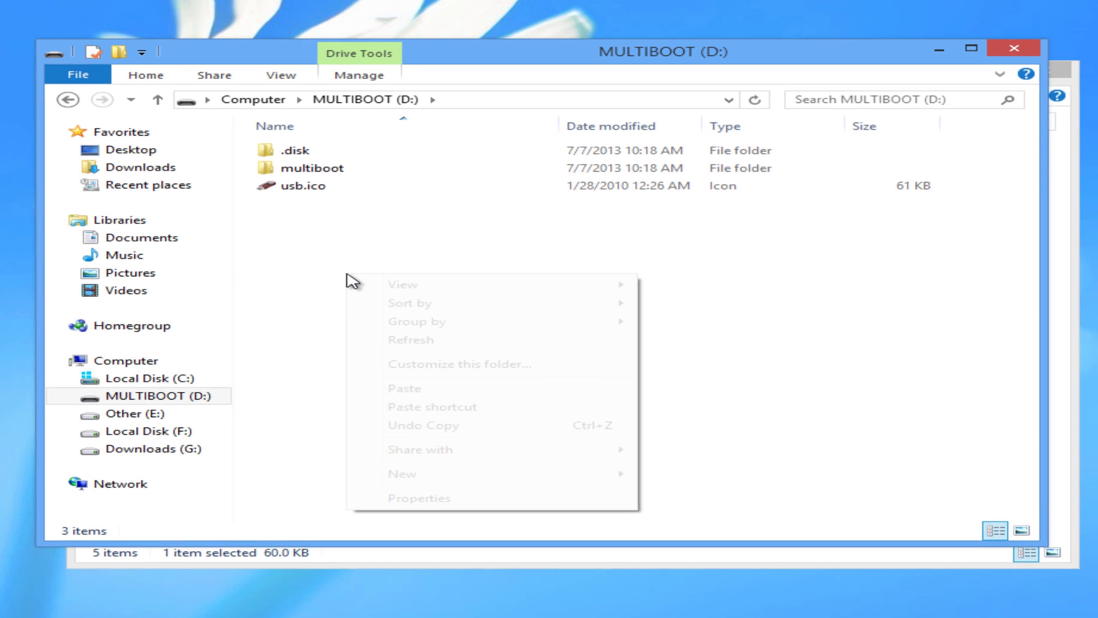
mouse_move(485, 478)
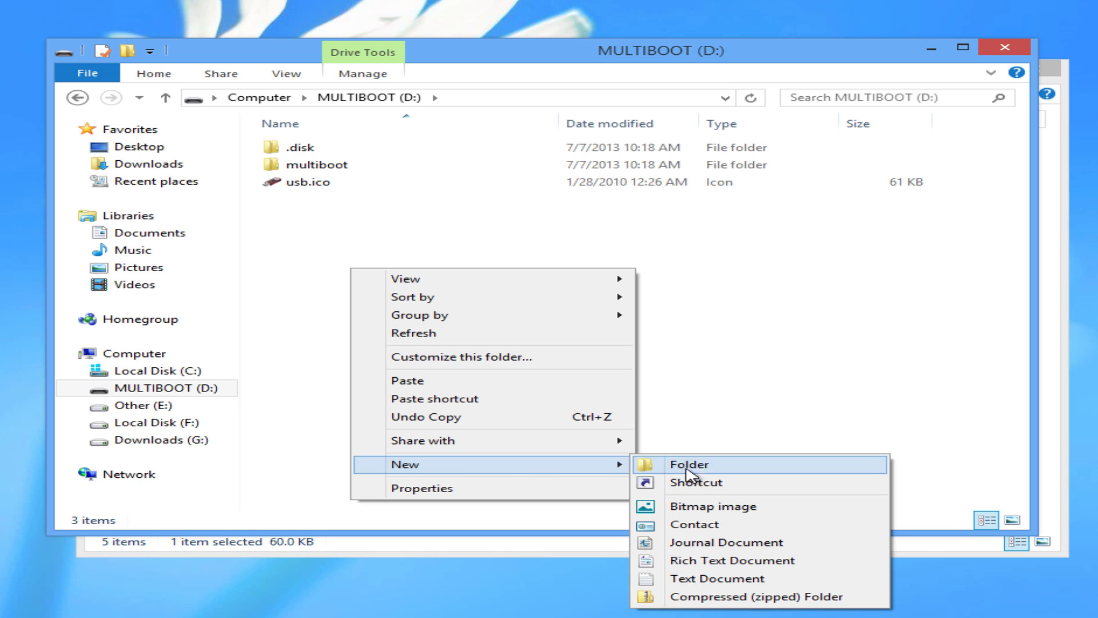
left_click(697, 578)
type("Autorun.inf")
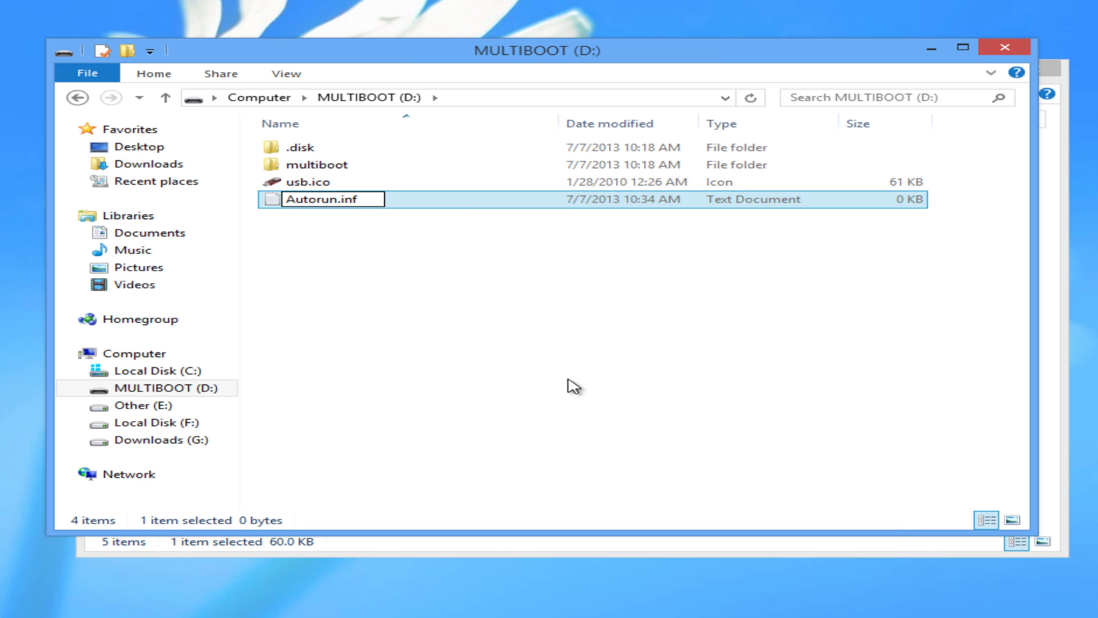
key("Return")
left_click(617, 260)
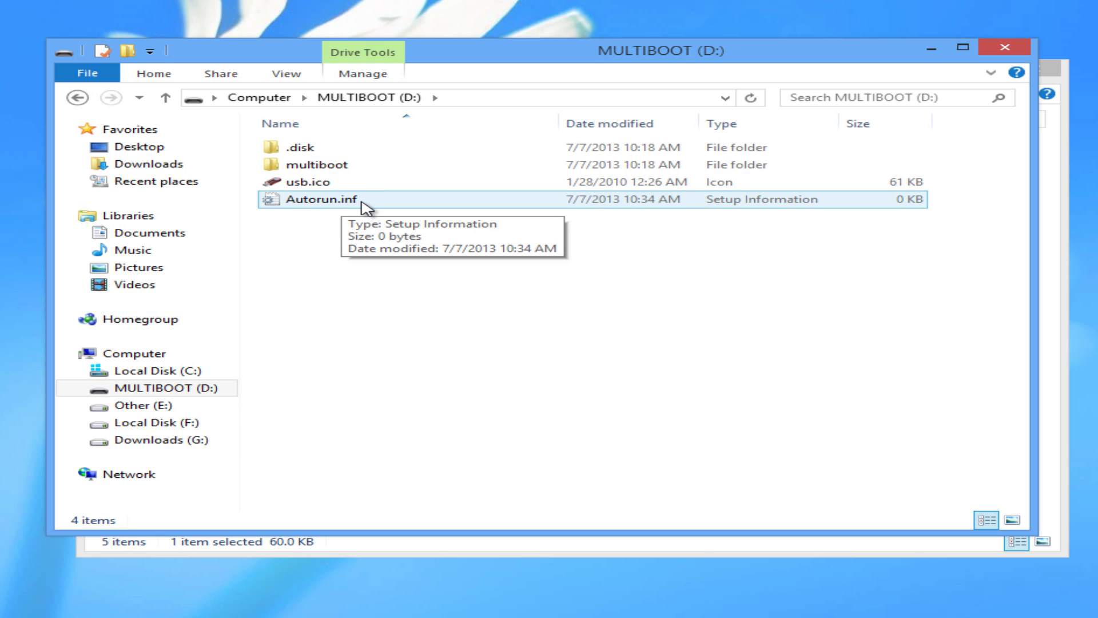
Create a second blank file, New Text Document.txt, on the drive root
right_click(336, 255)
mouse_move(452, 451)
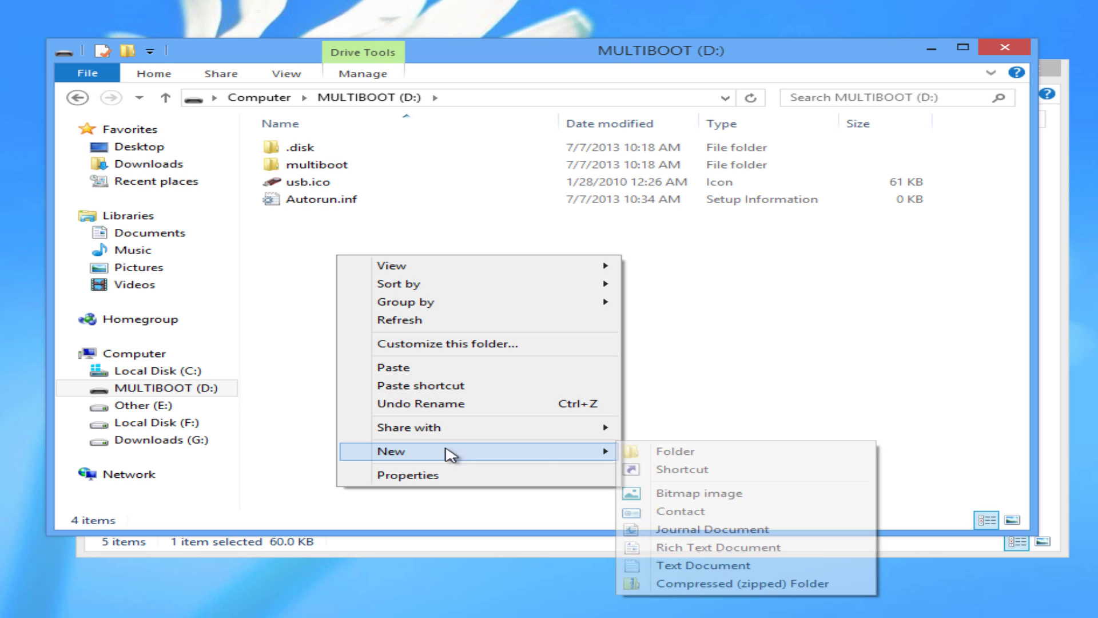
left_click(736, 565)
left_click(488, 328)
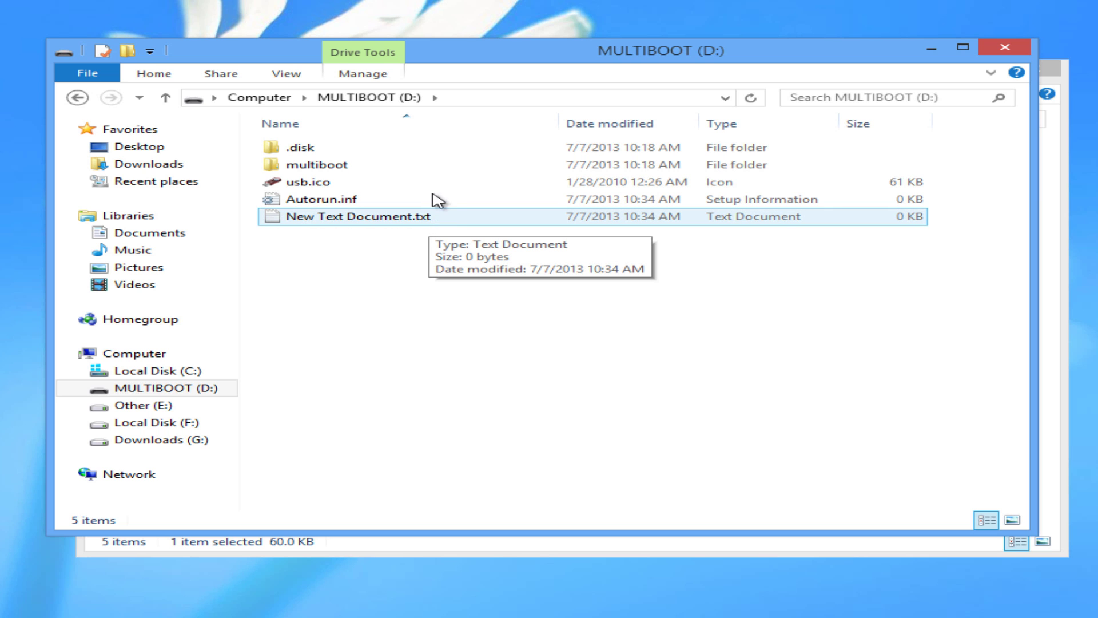
left_click(287, 74)
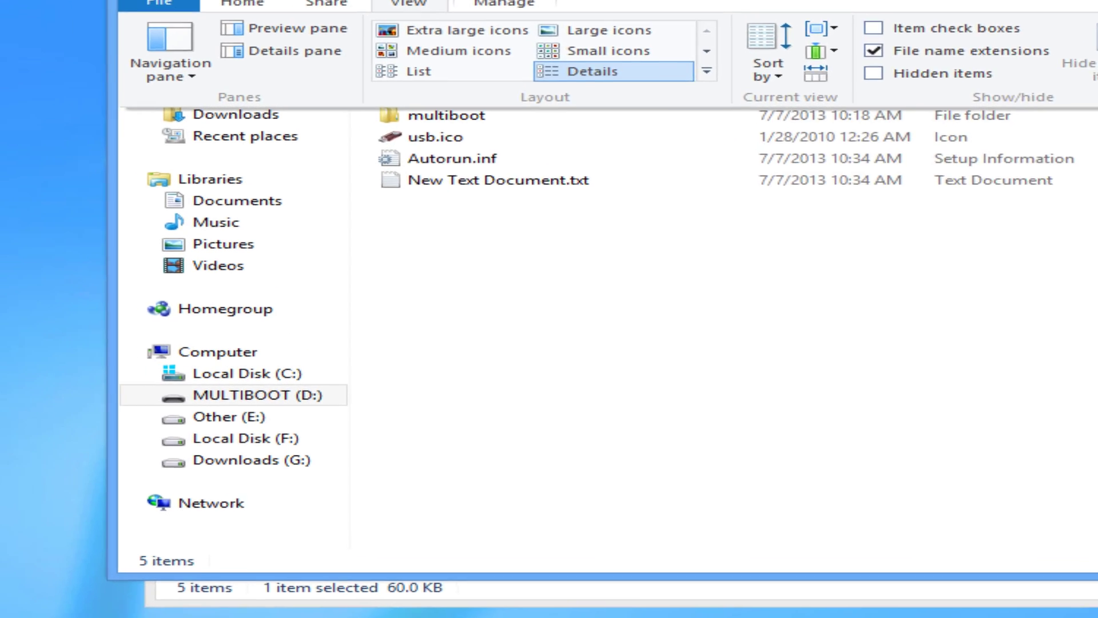
Review the advanced view settings in Folder Options and close the dialog with OK
left_click(1095, 63)
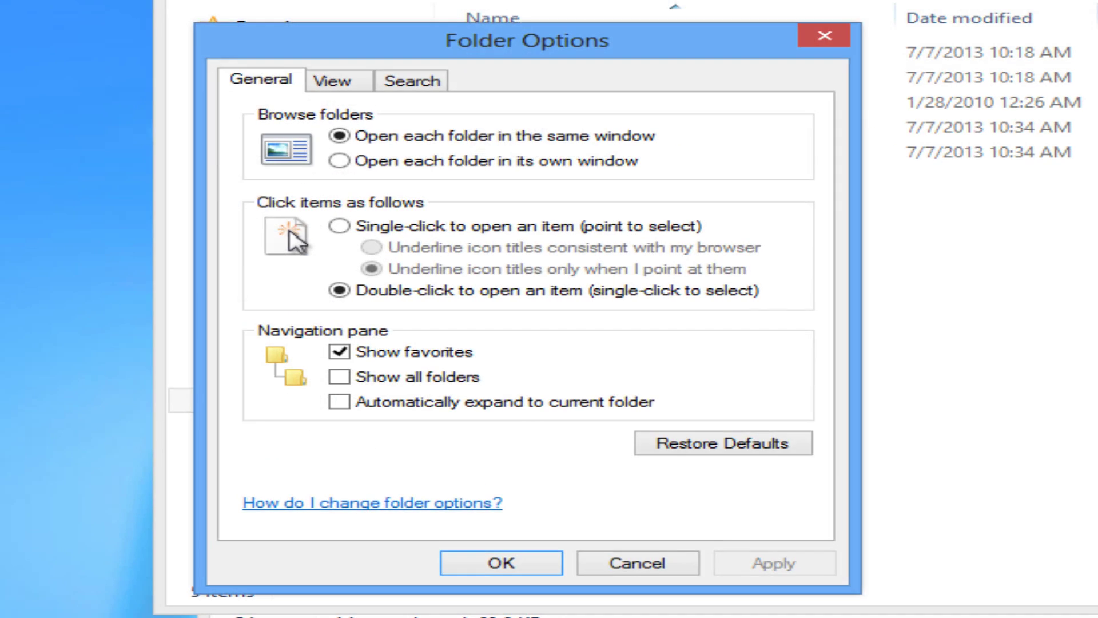
left_click(338, 81)
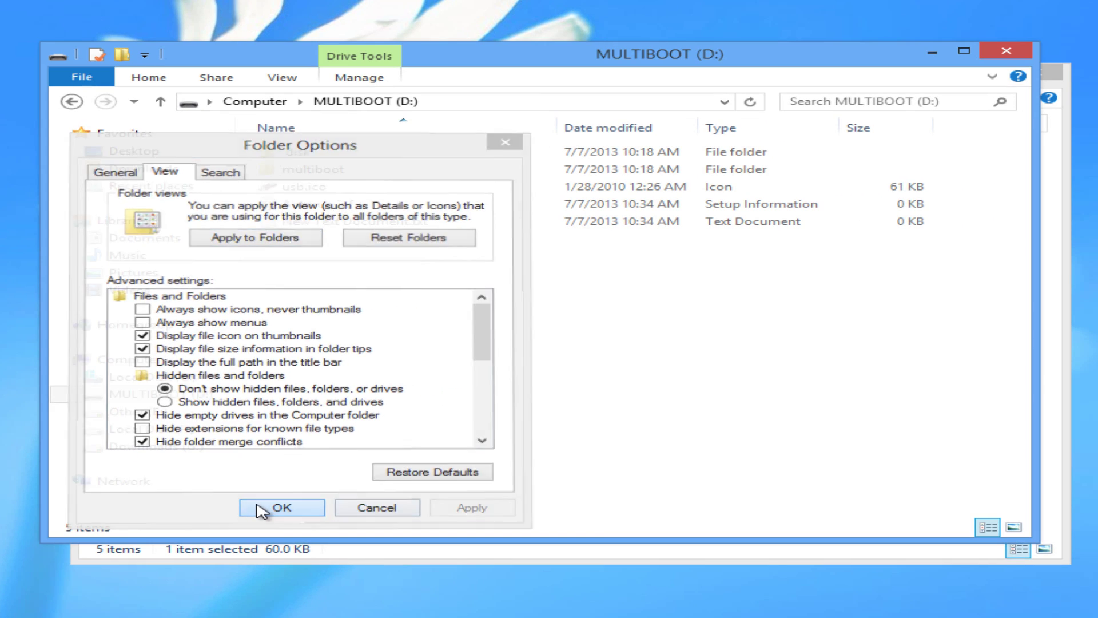
left_click(442, 548)
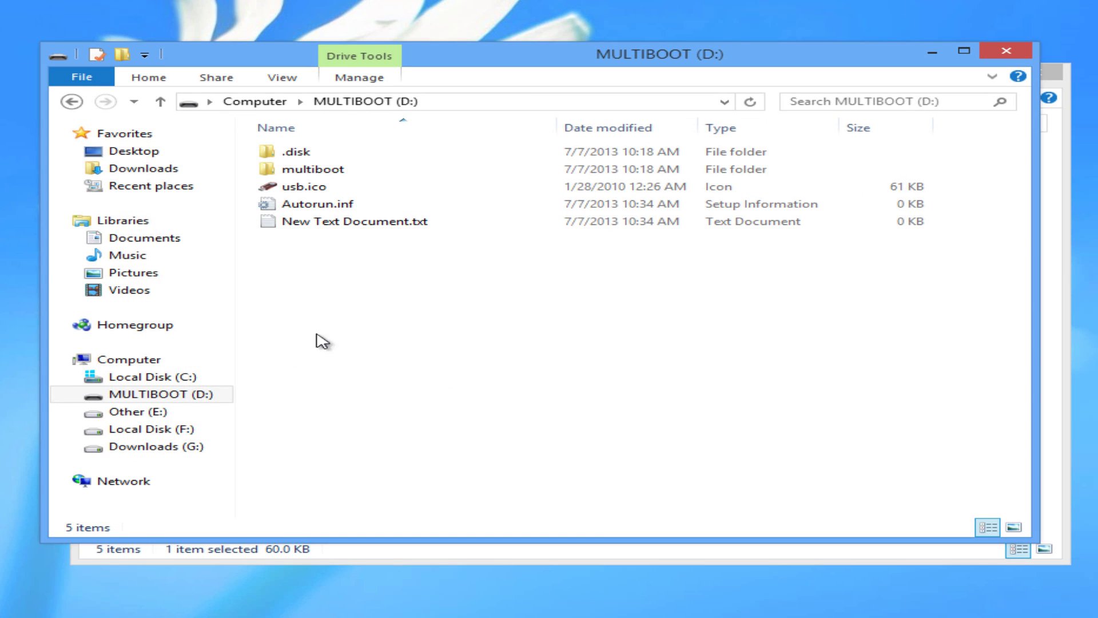
Permanently delete New Text Document.txt and open Autorun.inf in Notepad
left_click(446, 227)
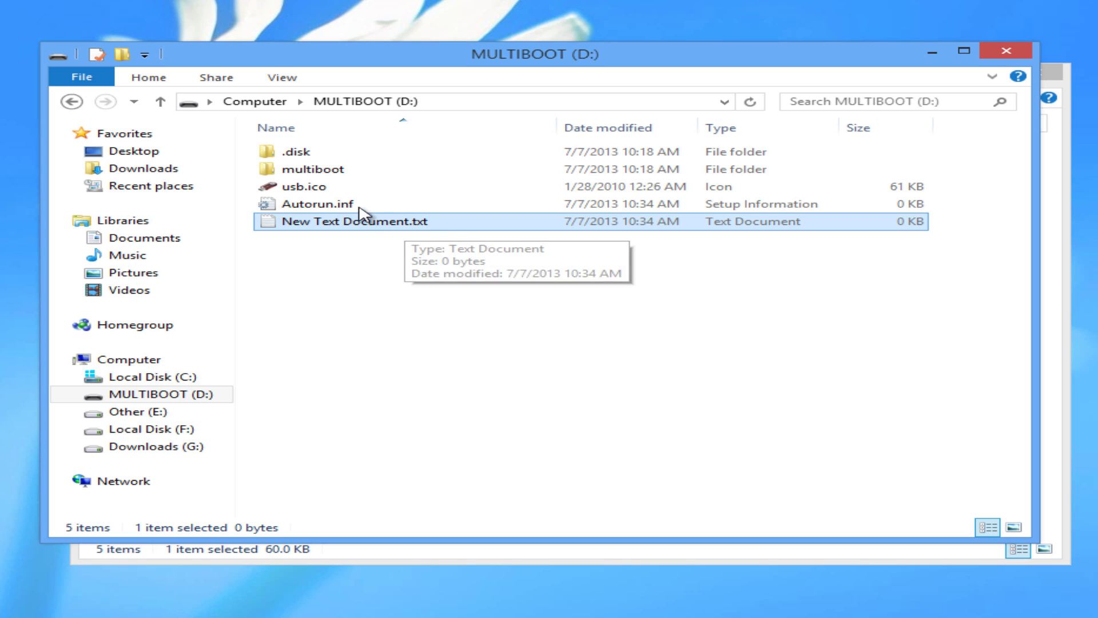
right_click(448, 221)
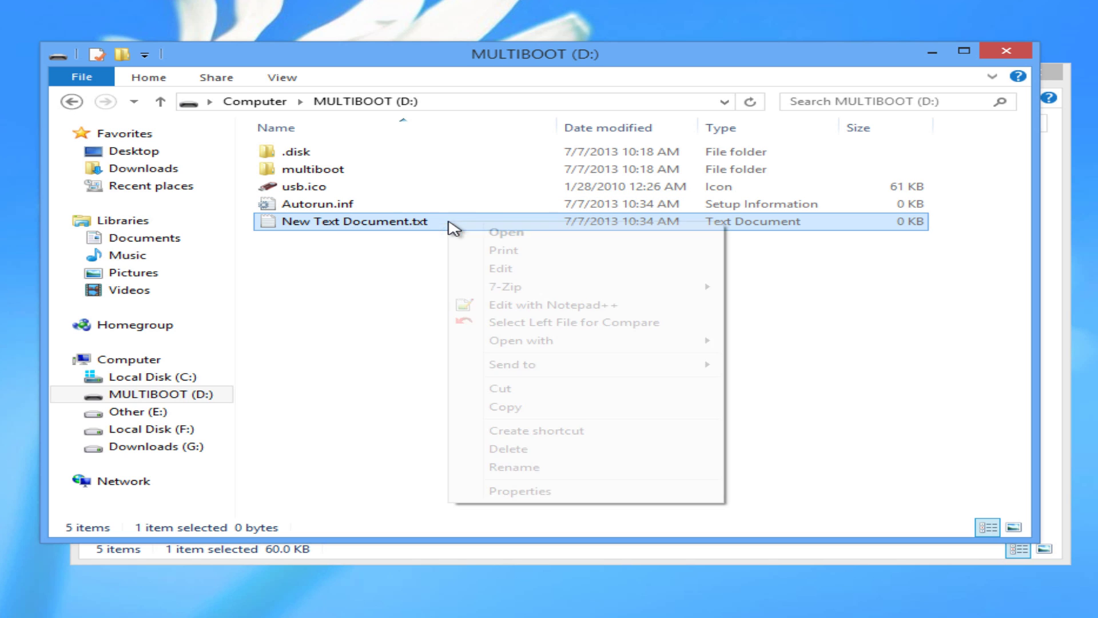
left_click(549, 450)
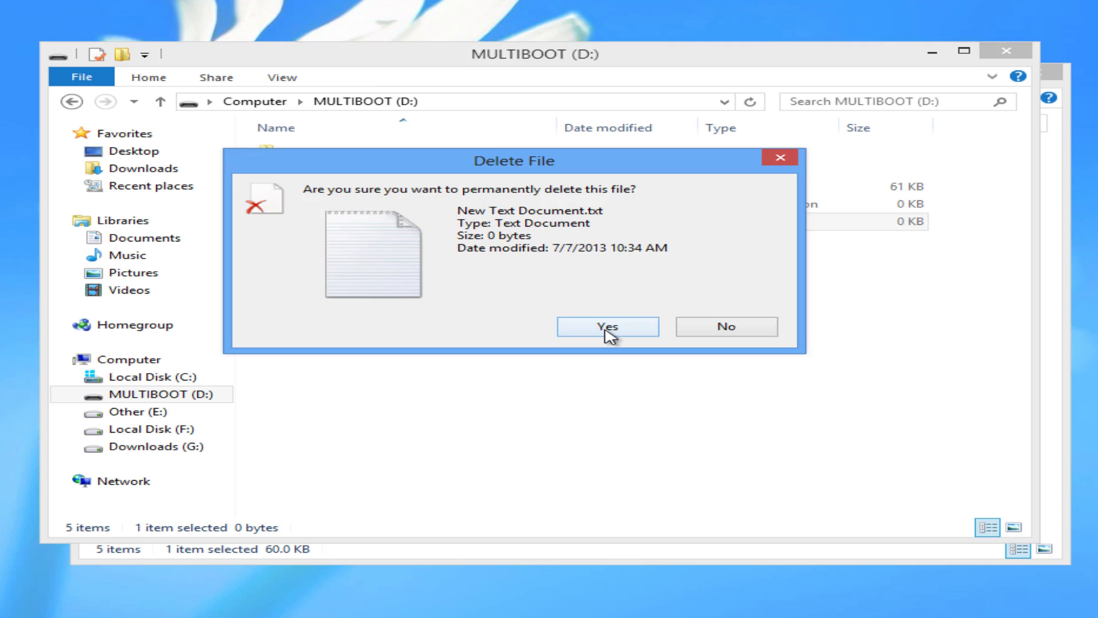
left_click(604, 332)
double_click(384, 206)
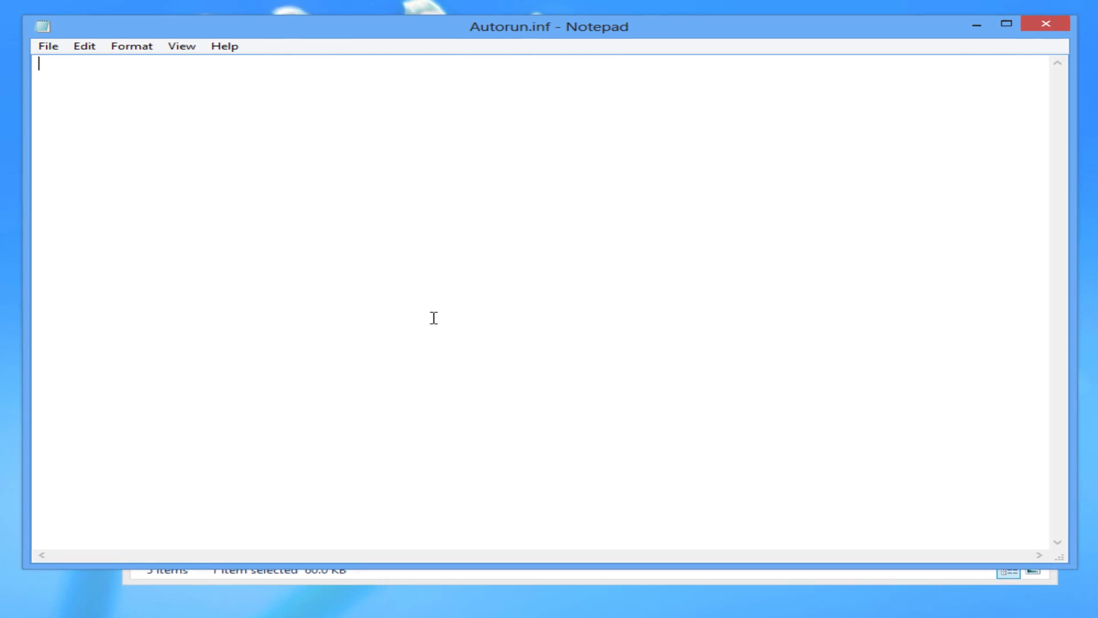
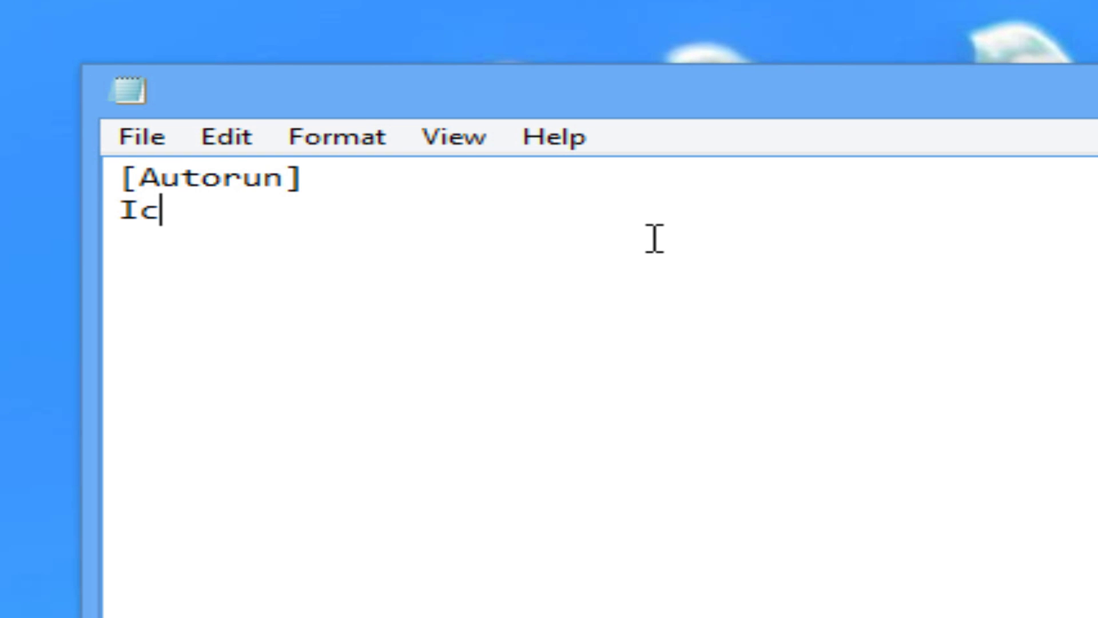
Add the lines Icon=usb.ico and Label=MULTIBOOT to Autorun.inf and save it
type("=usb.ico")
key("Return")
type("Label=MULTIBOOT")
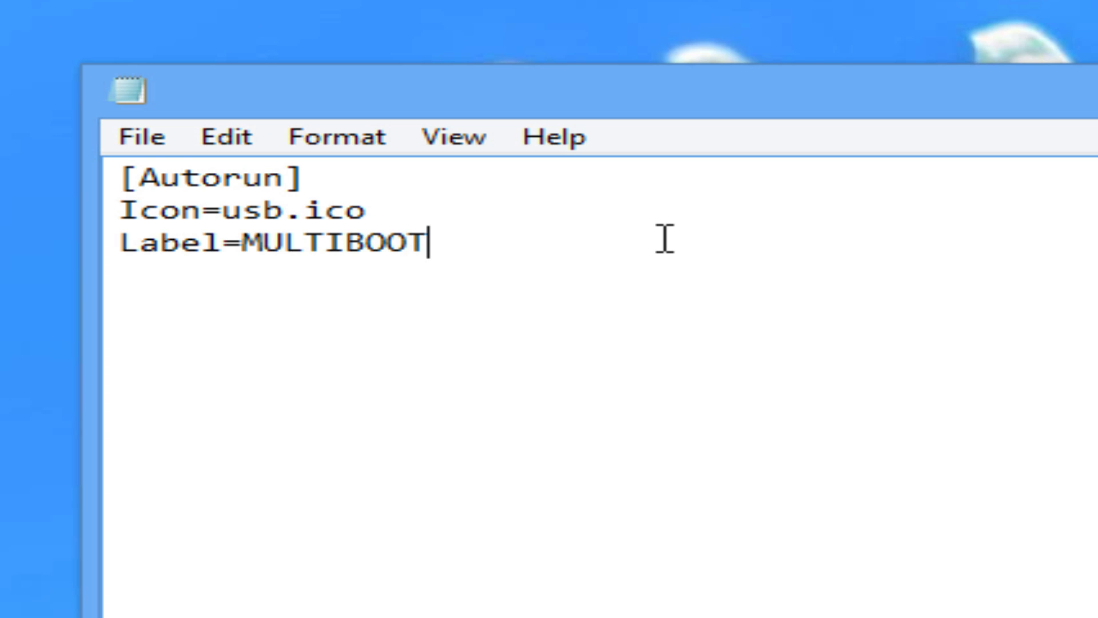
left_click(141, 136)
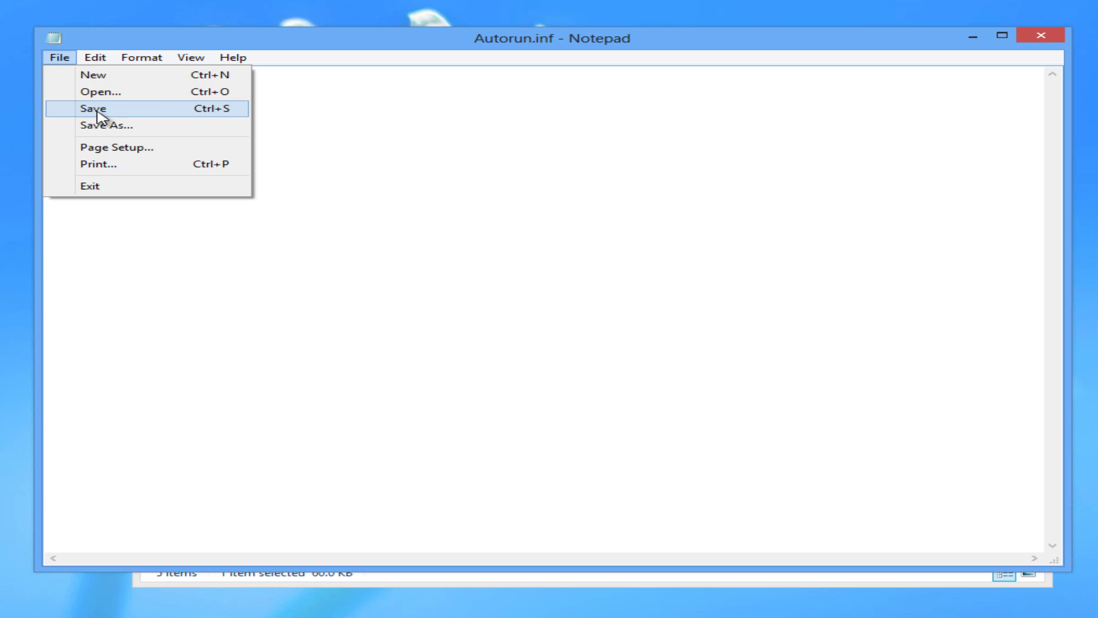
left_click(95, 110)
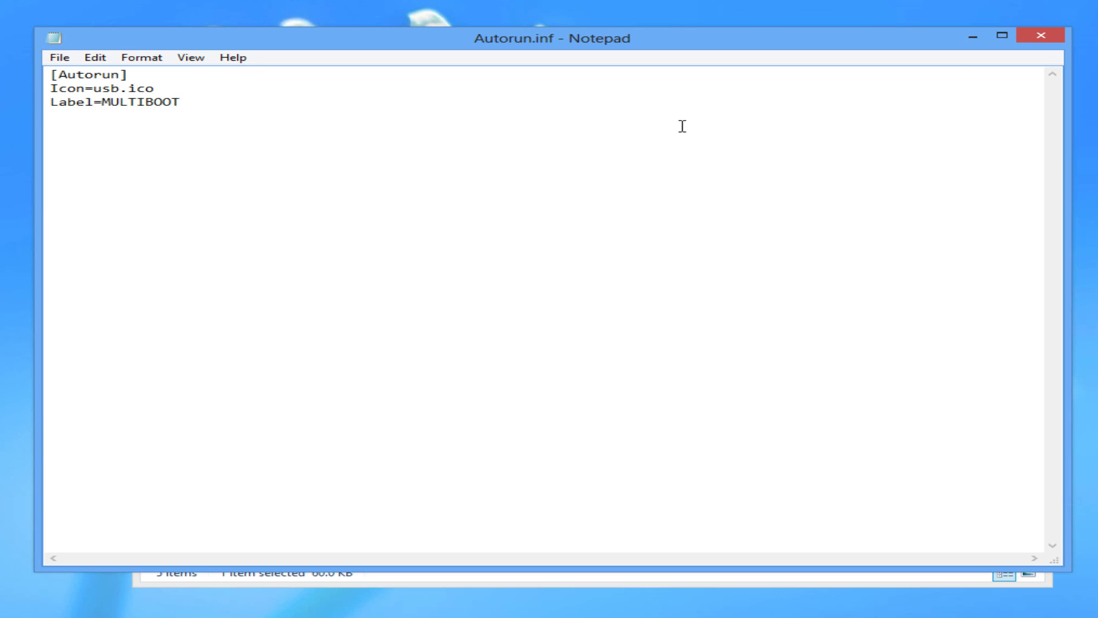
Close Autorun.inf, open the multiboot folder, and start renaming vesamenu.c32
left_click(1041, 35)
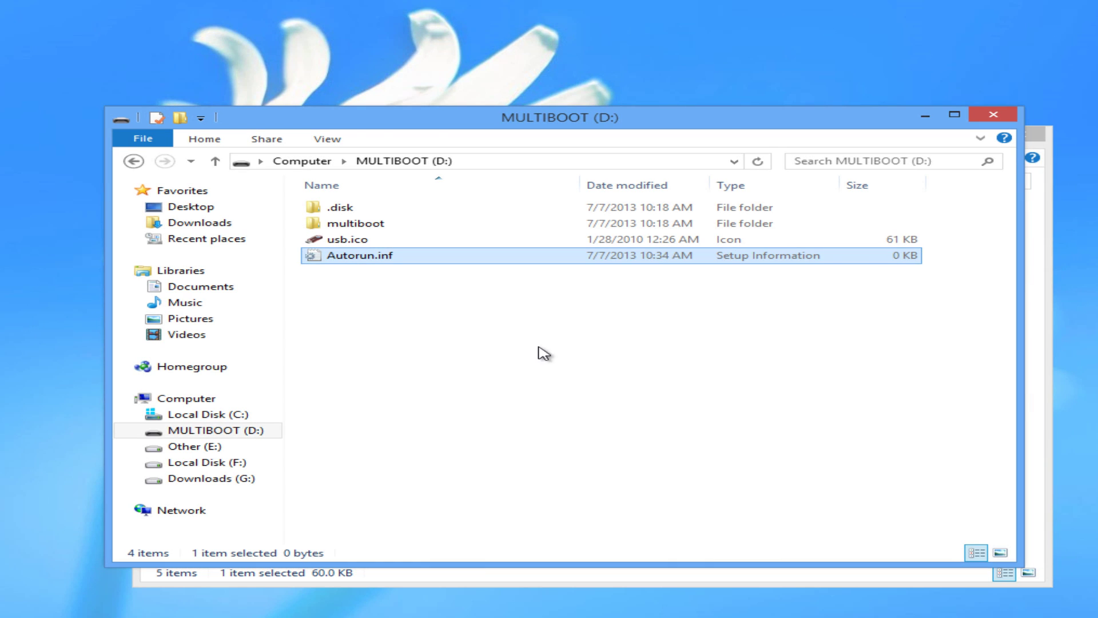
left_click(454, 346)
left_click(318, 260)
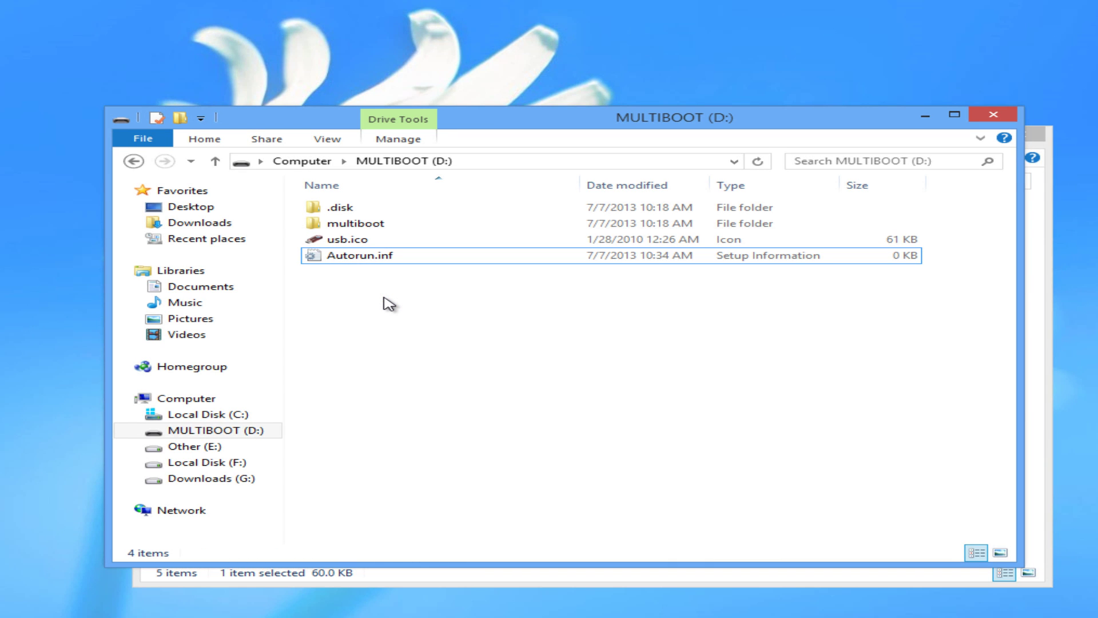
double_click(427, 224)
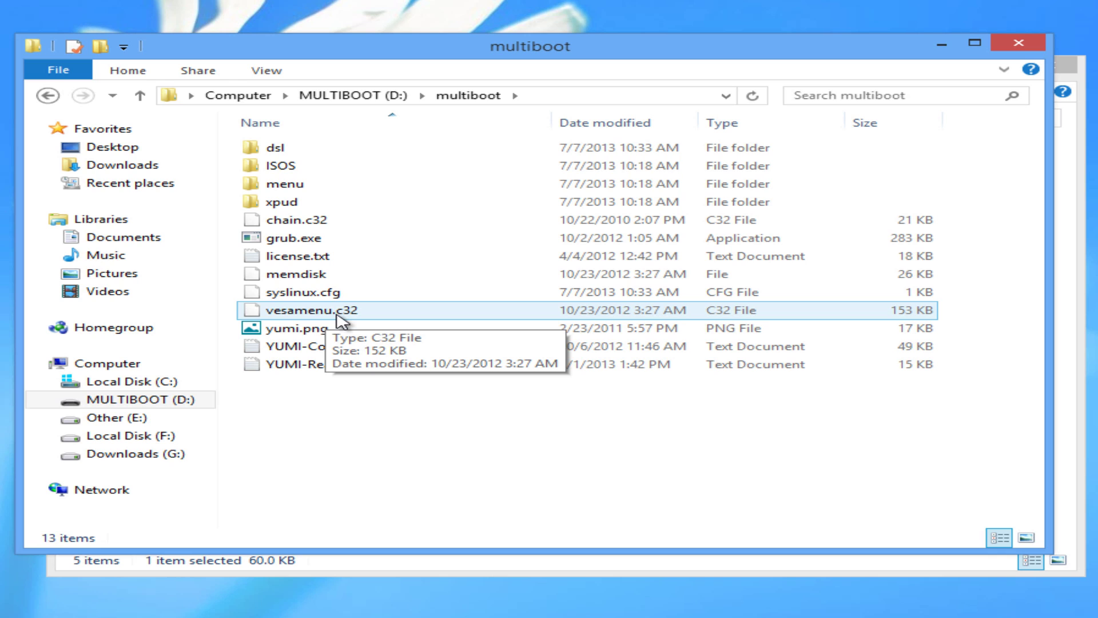
left_click(278, 317)
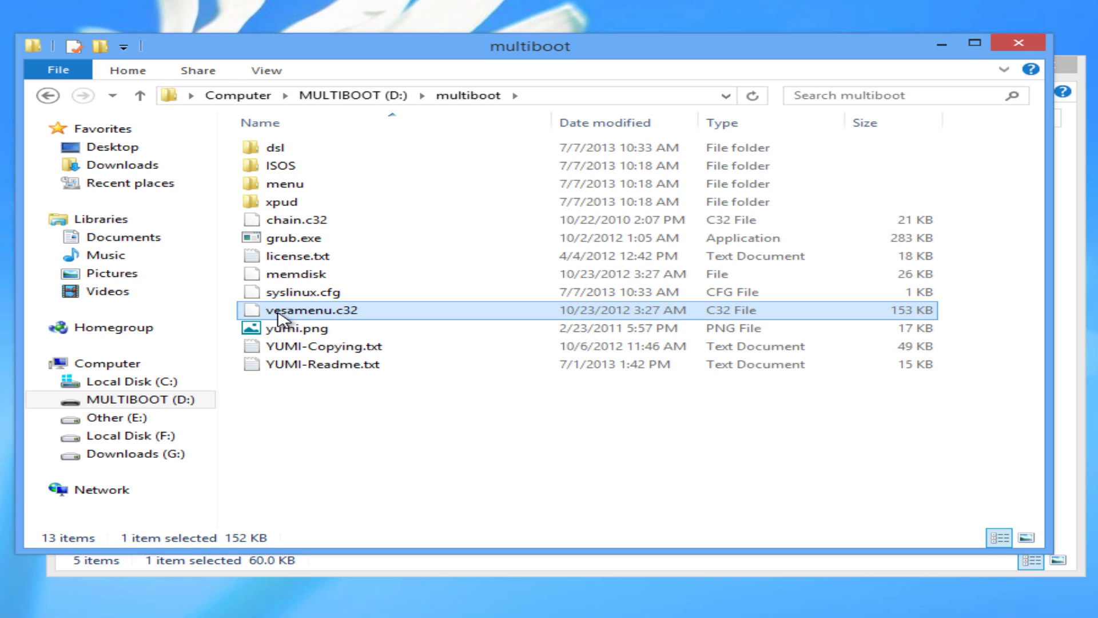
left_click(274, 311)
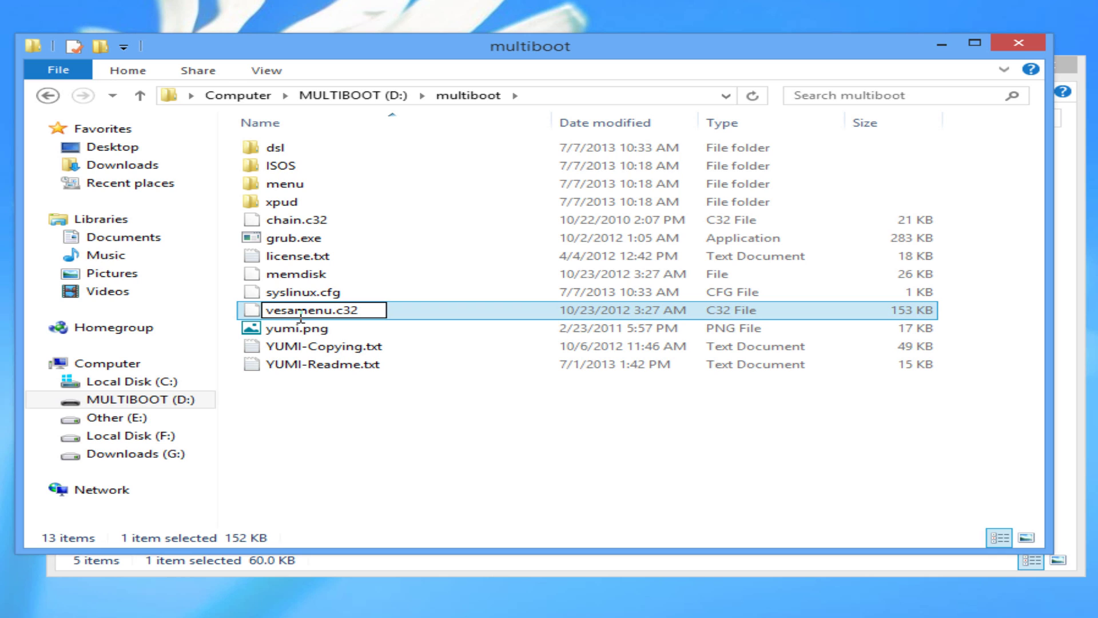
Finish renaming the file to #vesamenu.c32, then search the web for rmprepusb
type("#")
left_click(374, 433)
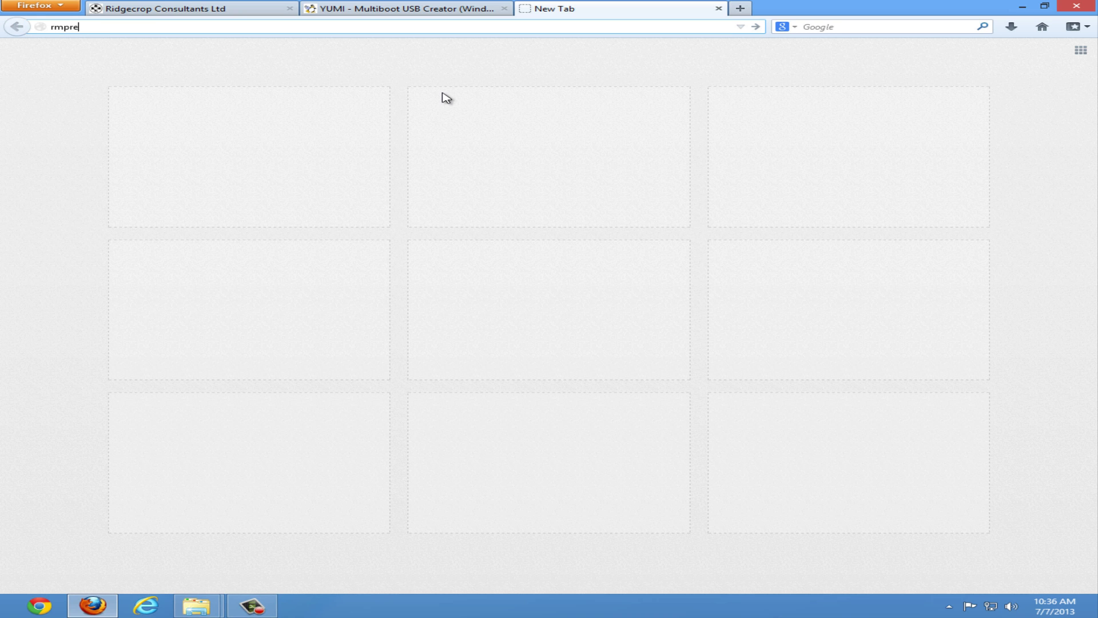
type("prepusb")
key("Return")
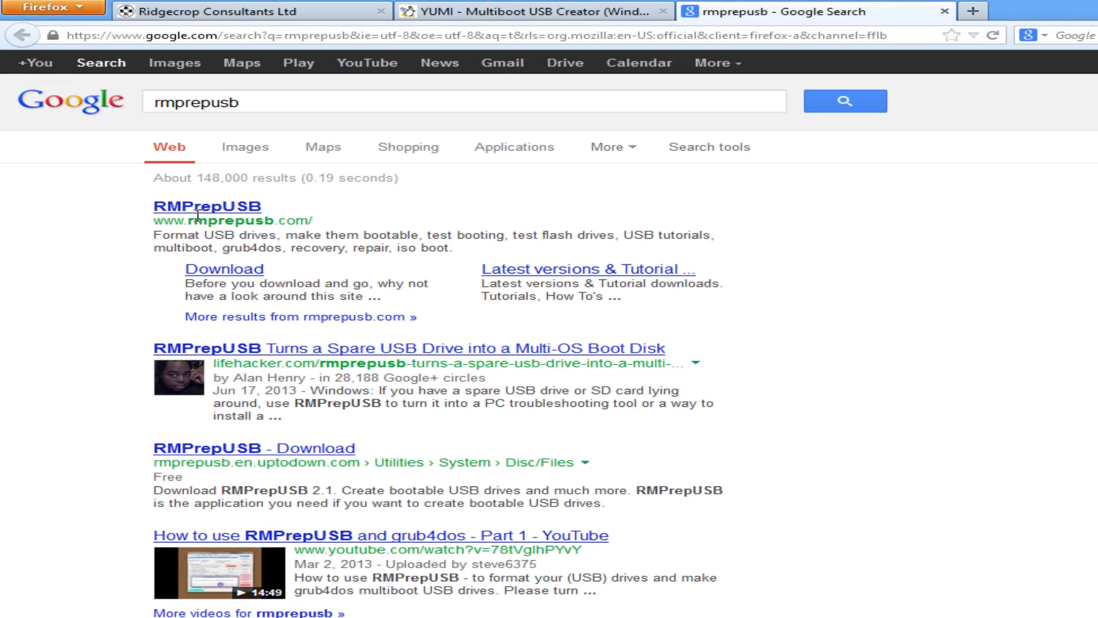
Download Install_RMPrepUSB_Full_v2.1.706.zip from the rmprepusb.com Download page
left_click(228, 239)
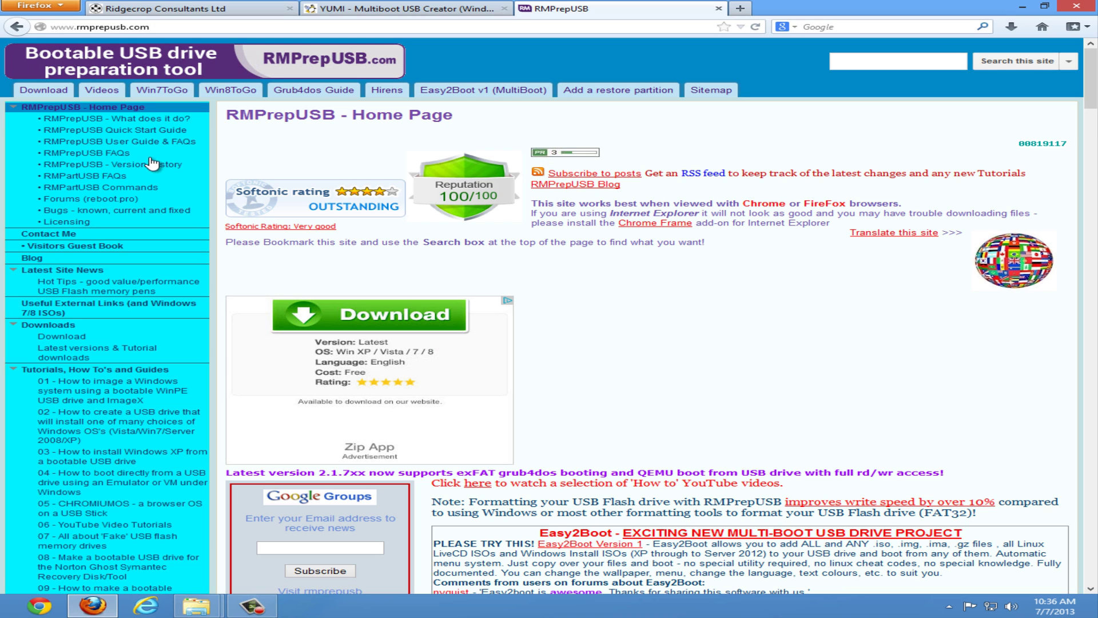
left_click(56, 91)
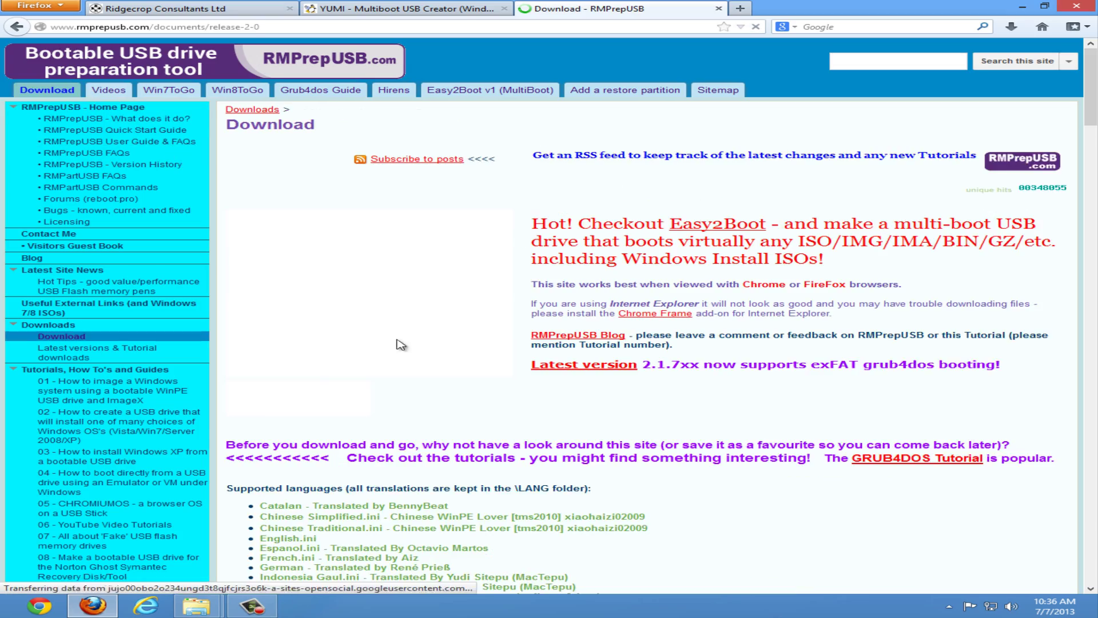
scroll(402, 306, "down", 4)
scroll(400, 303, "down", 15)
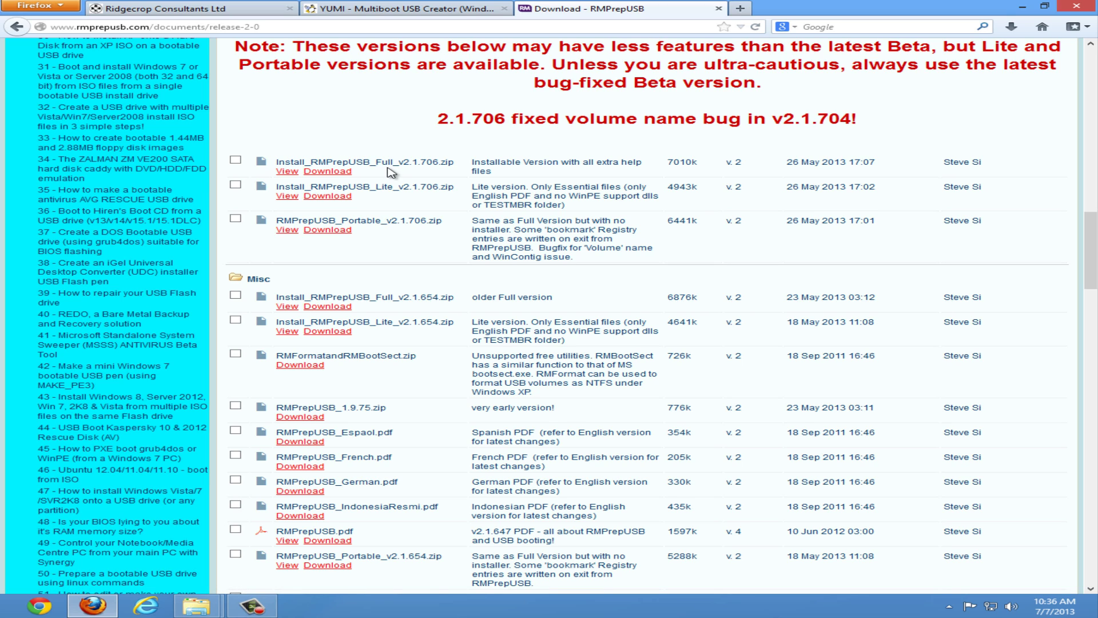
left_click(339, 172)
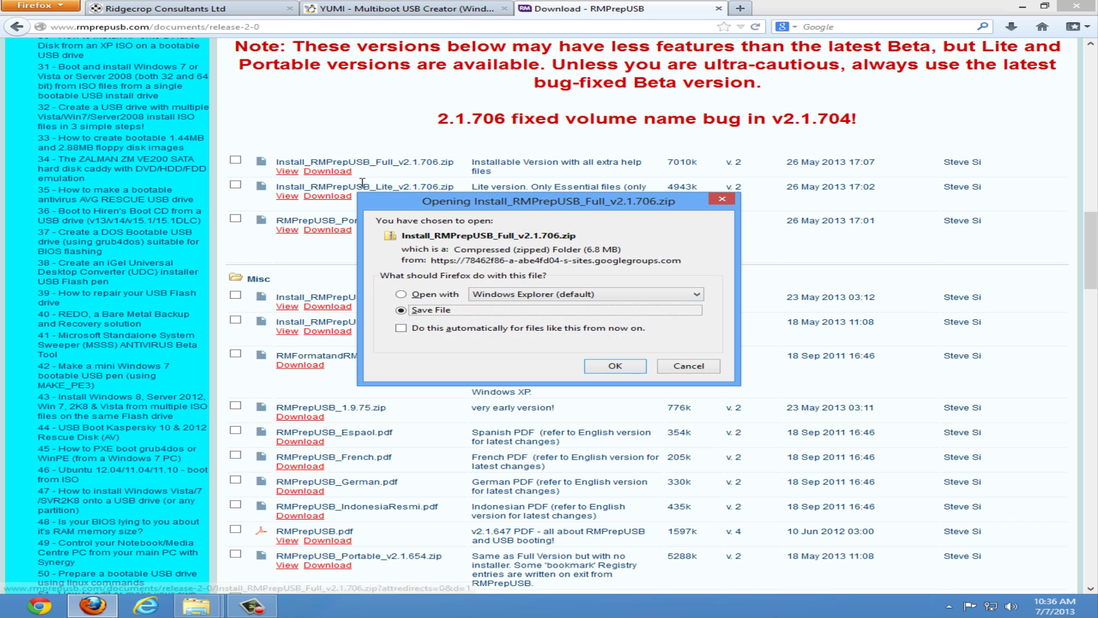
left_click(616, 366)
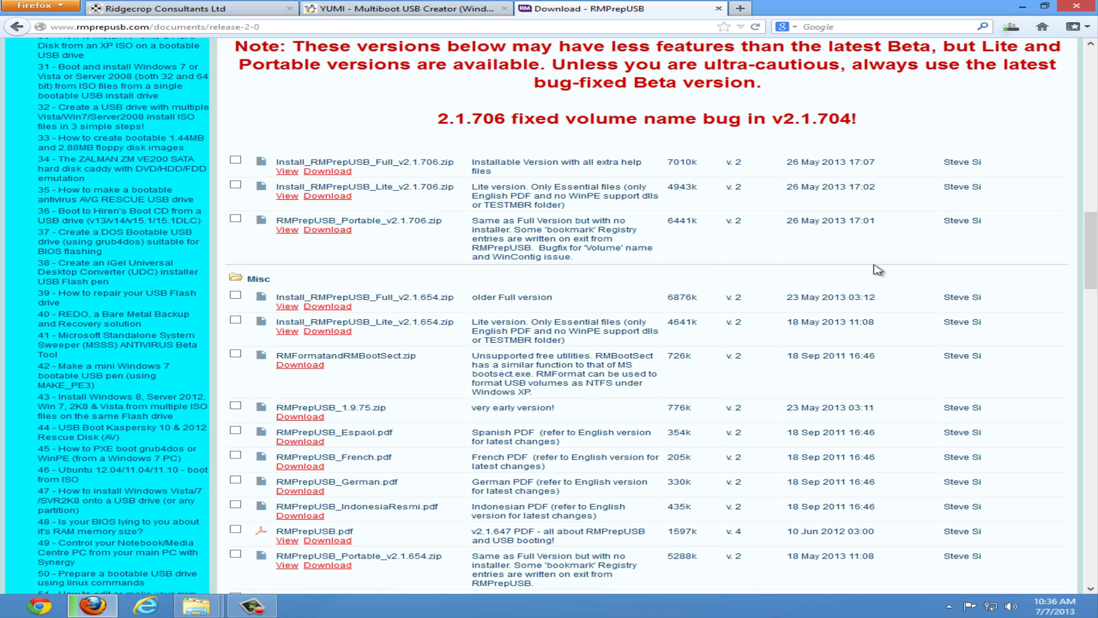
left_click(1011, 28)
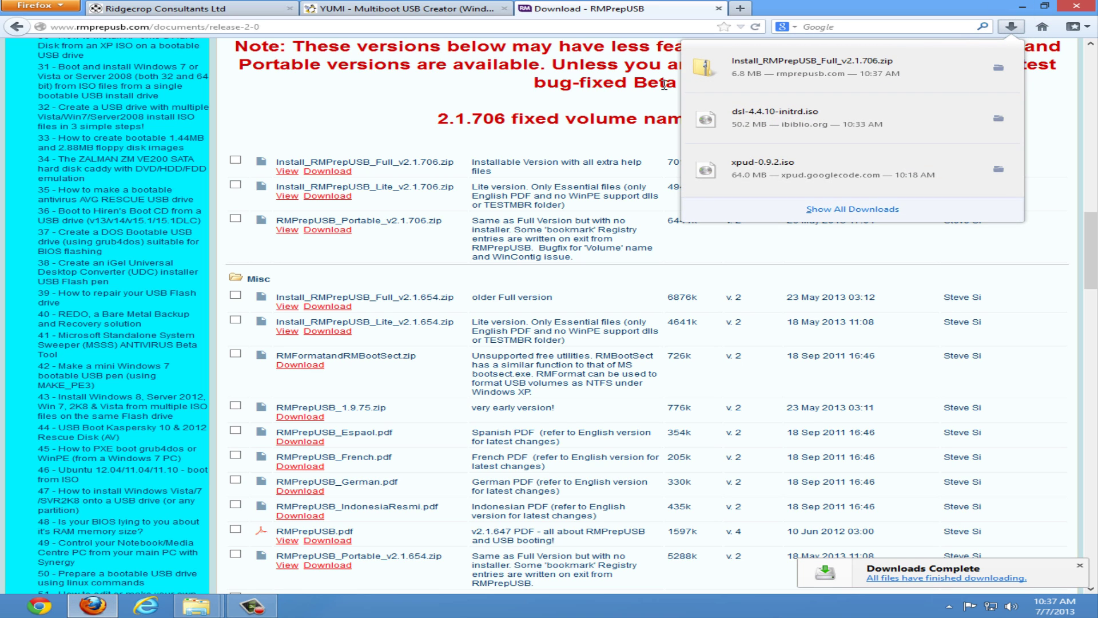
Extract the RMPrepUSB installer zip into a same-named folder with 7-Zip
left_click(704, 82)
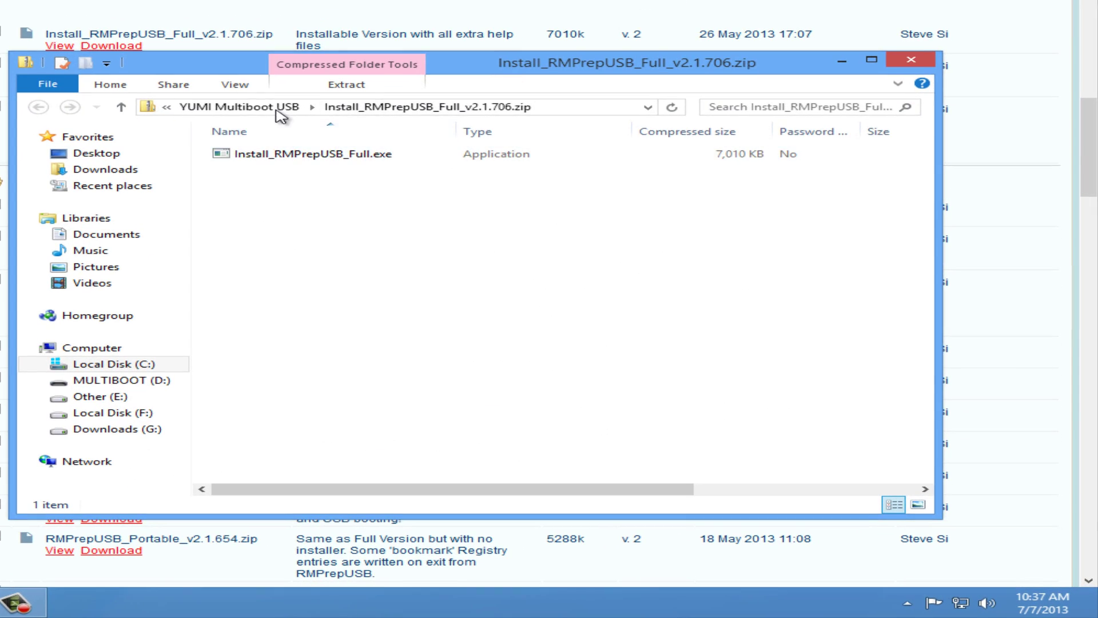
left_click(277, 110)
right_click(326, 184)
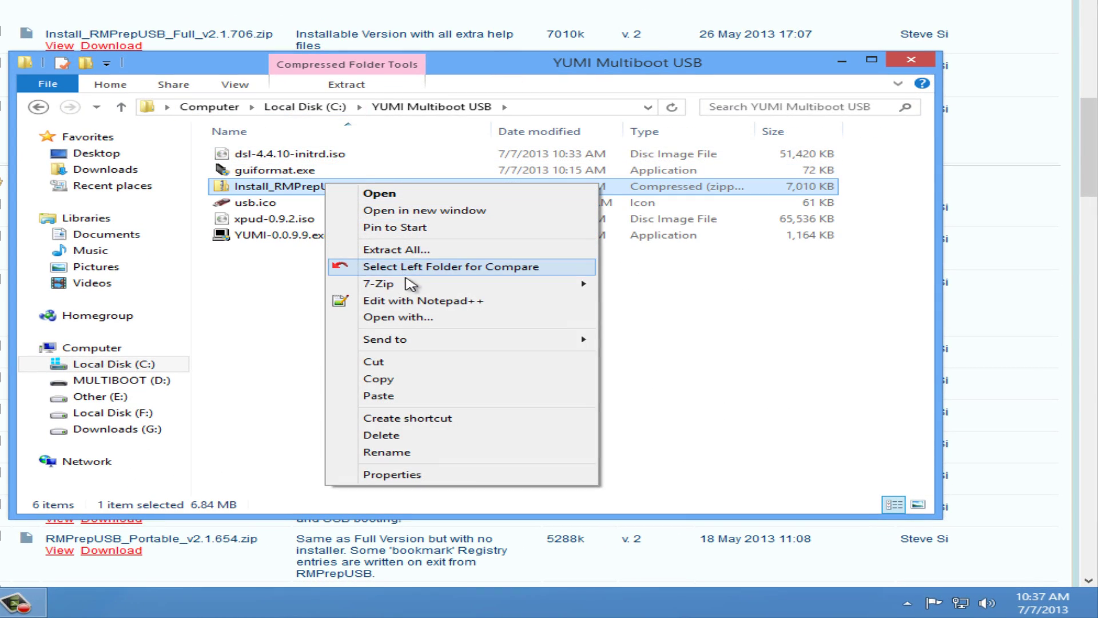
mouse_move(409, 284)
left_click(640, 301)
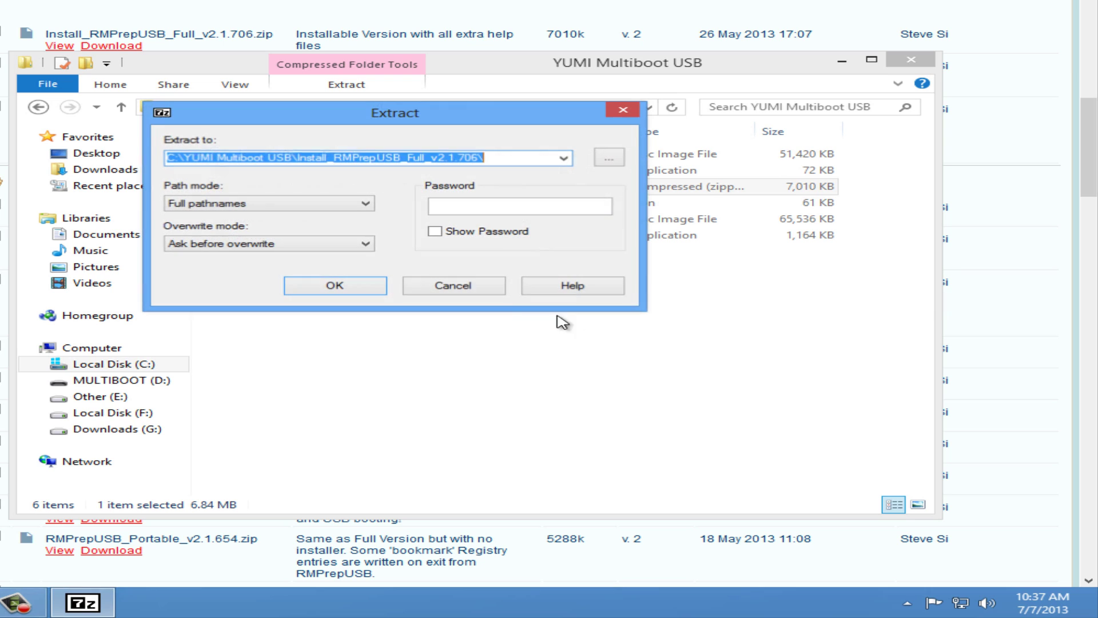
left_click(363, 291)
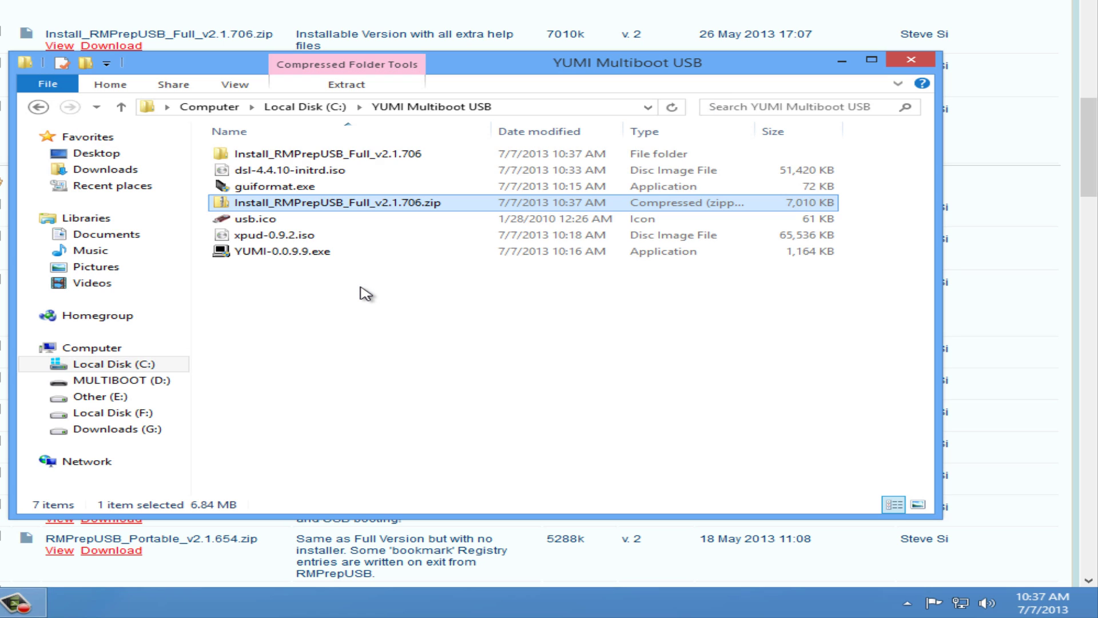
Run the extracted installer and install RMPrepUSB to C:\Program Files\RMPrepUSB with default options
double_click(412, 154)
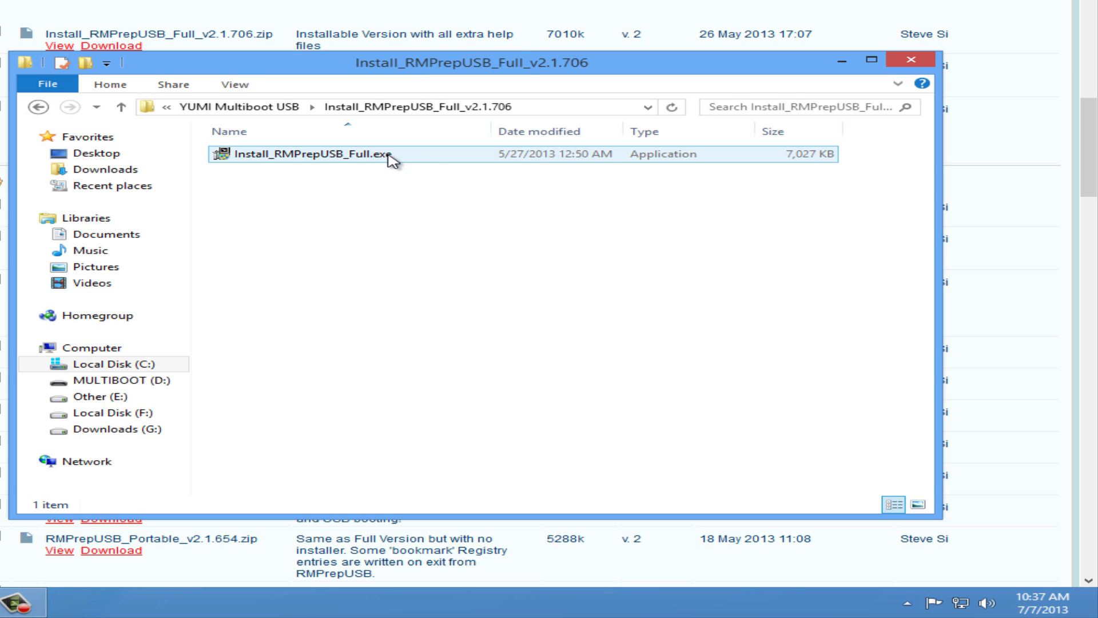
double_click(411, 154)
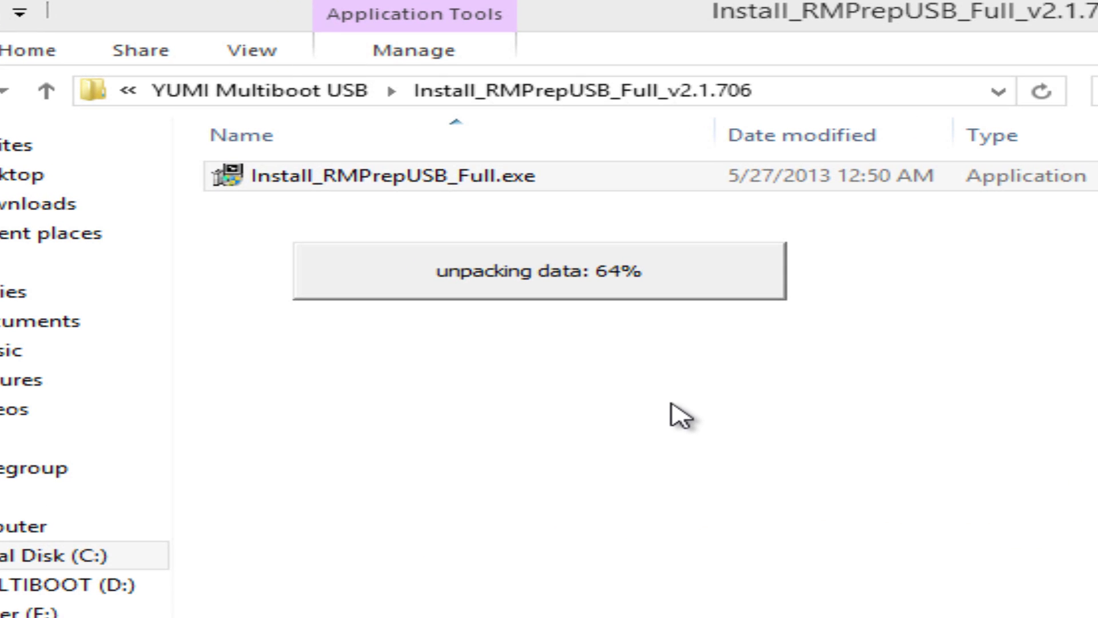
left_click(593, 349)
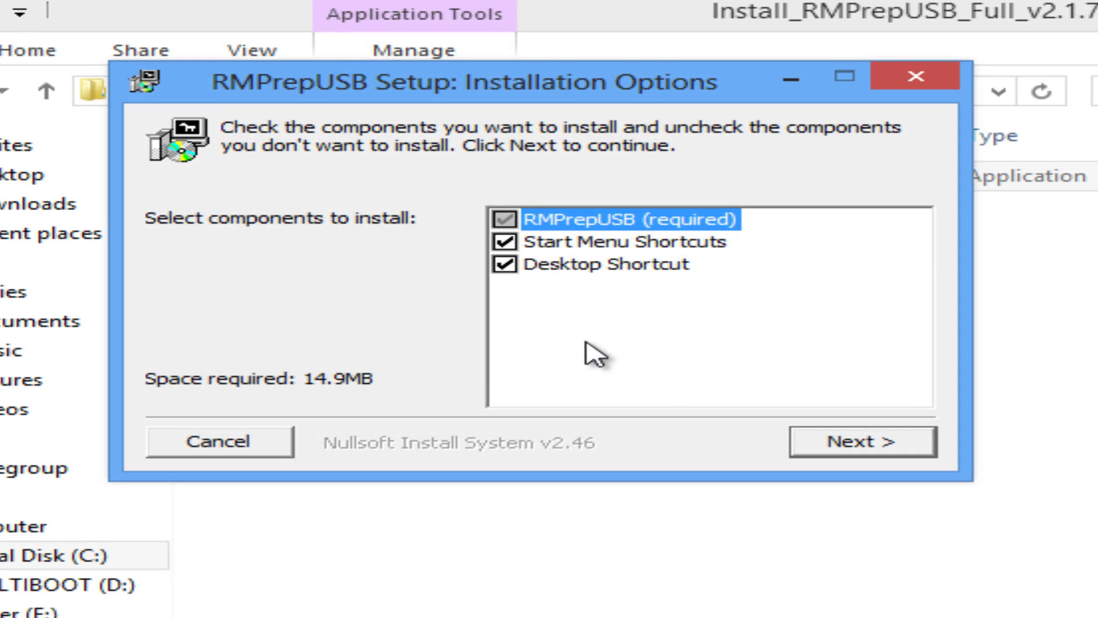
left_click(849, 445)
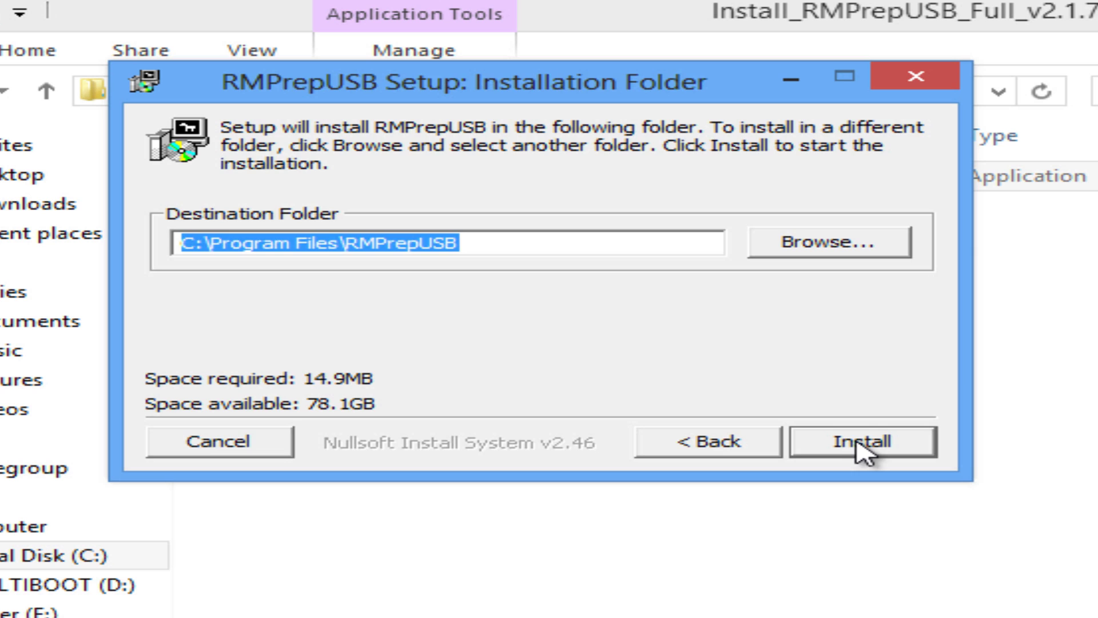
left_click(858, 447)
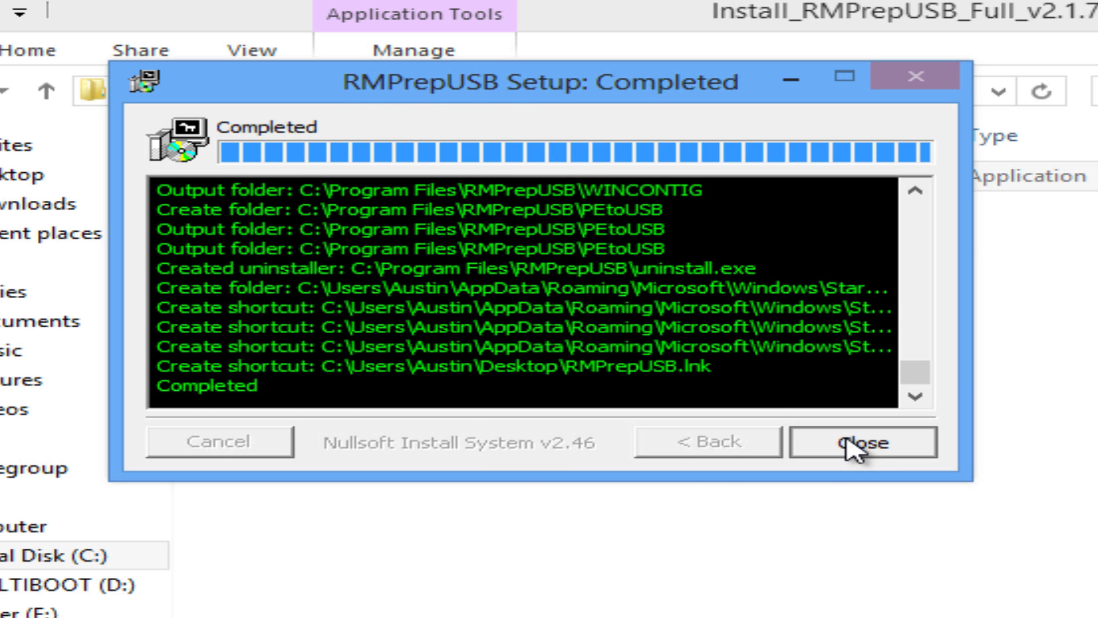
left_click(855, 446)
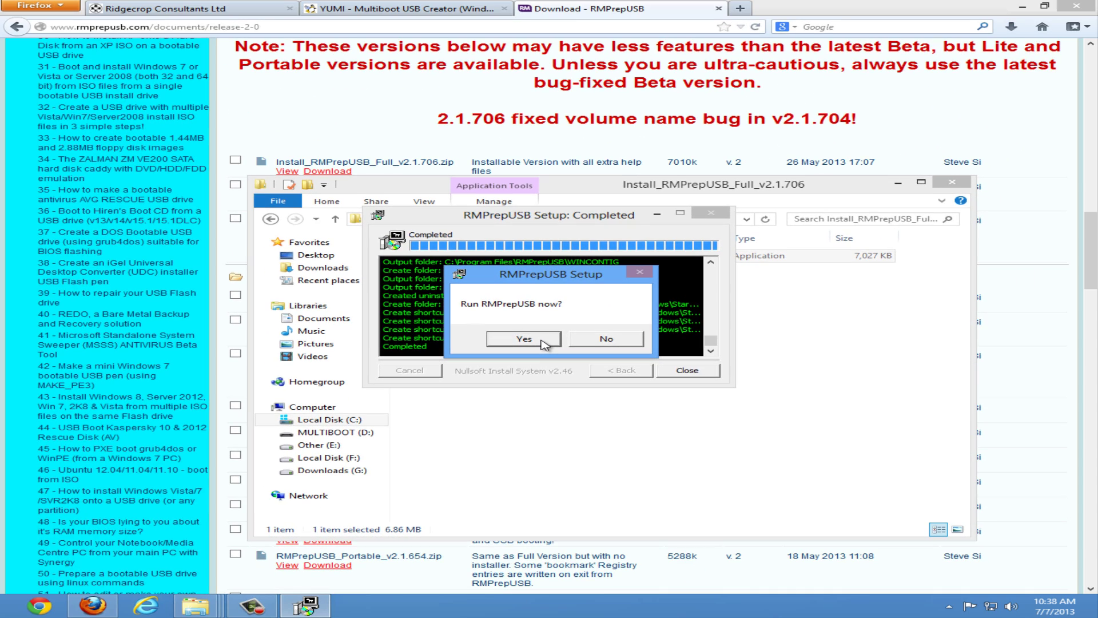
Launch RMPrepUSB, QEMU-boot the drive with no virtual disk and 1000 MB RAM, then close it
left_click(542, 340)
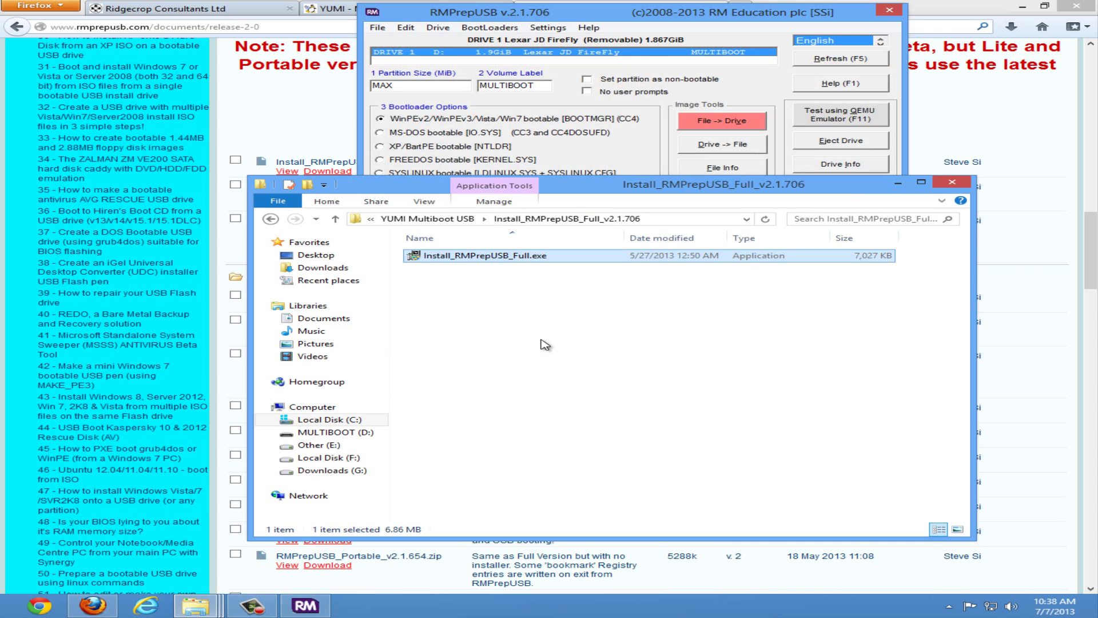
left_click(529, 51)
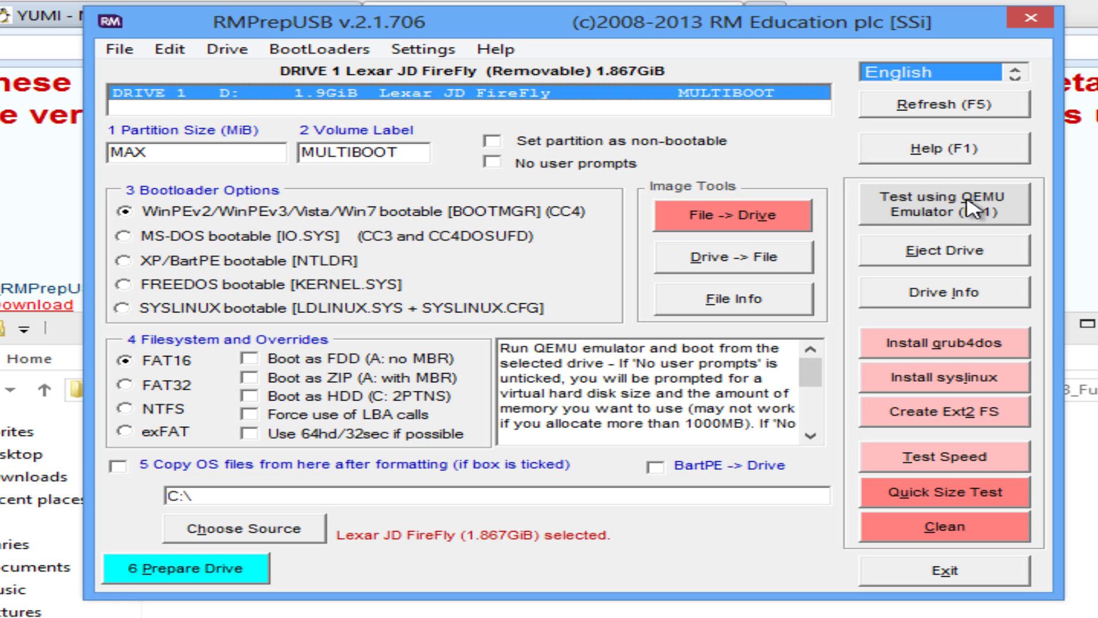
left_click(1021, 211)
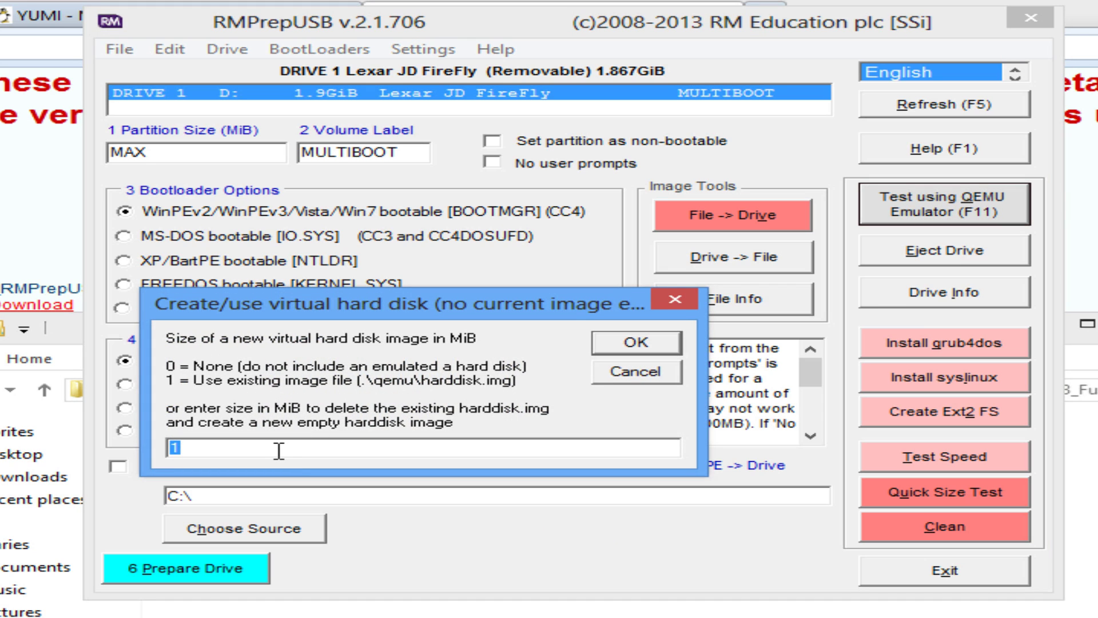
type("0")
left_click(626, 347)
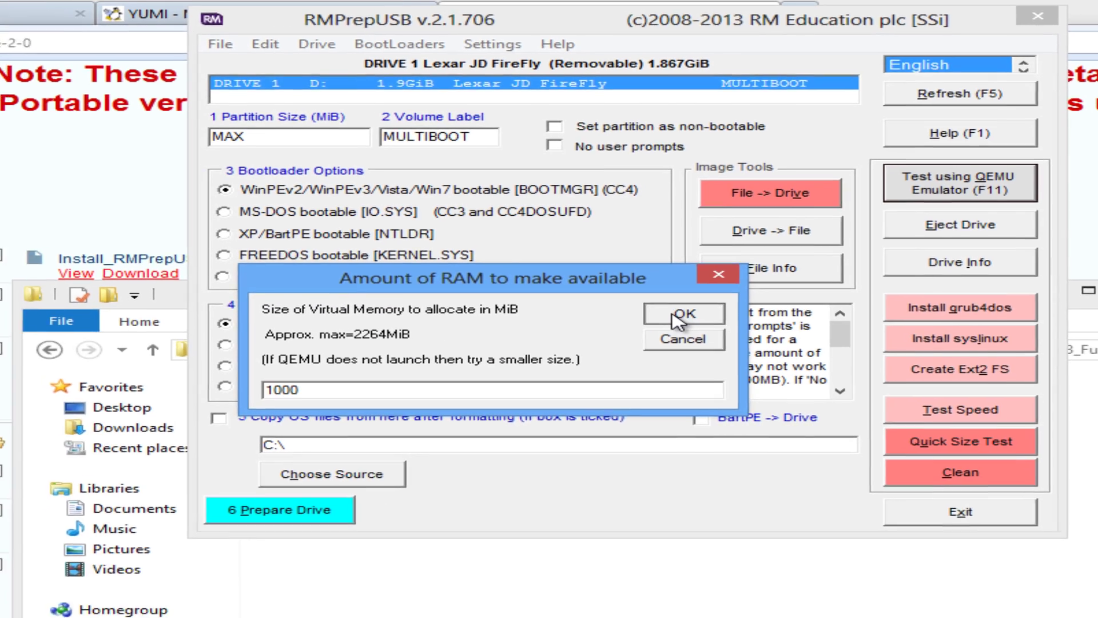
left_click(633, 349)
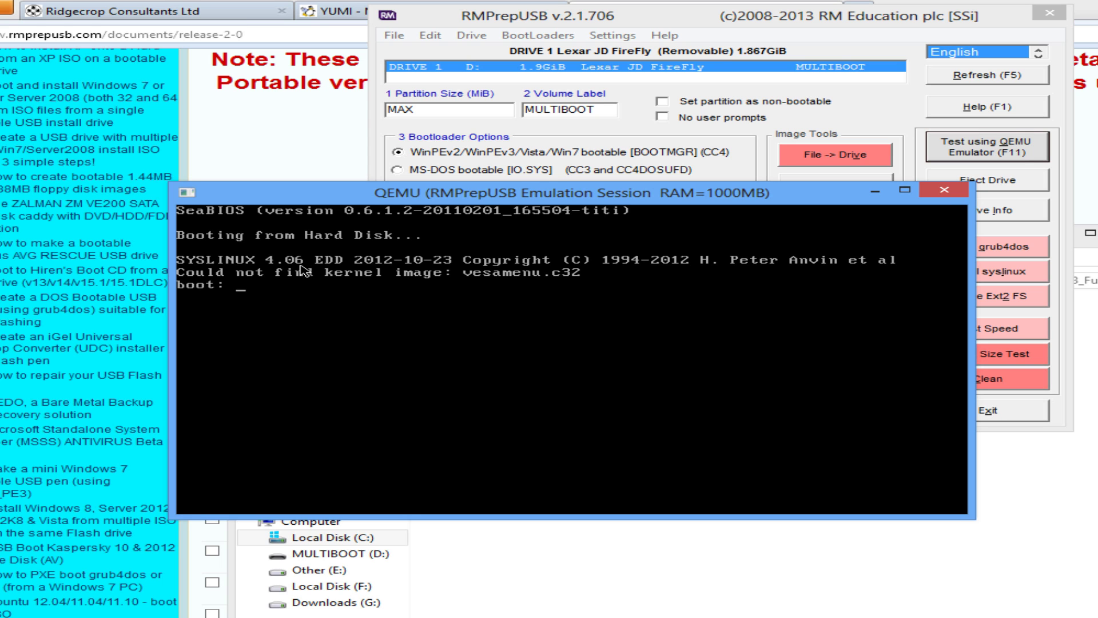
left_click(945, 191)
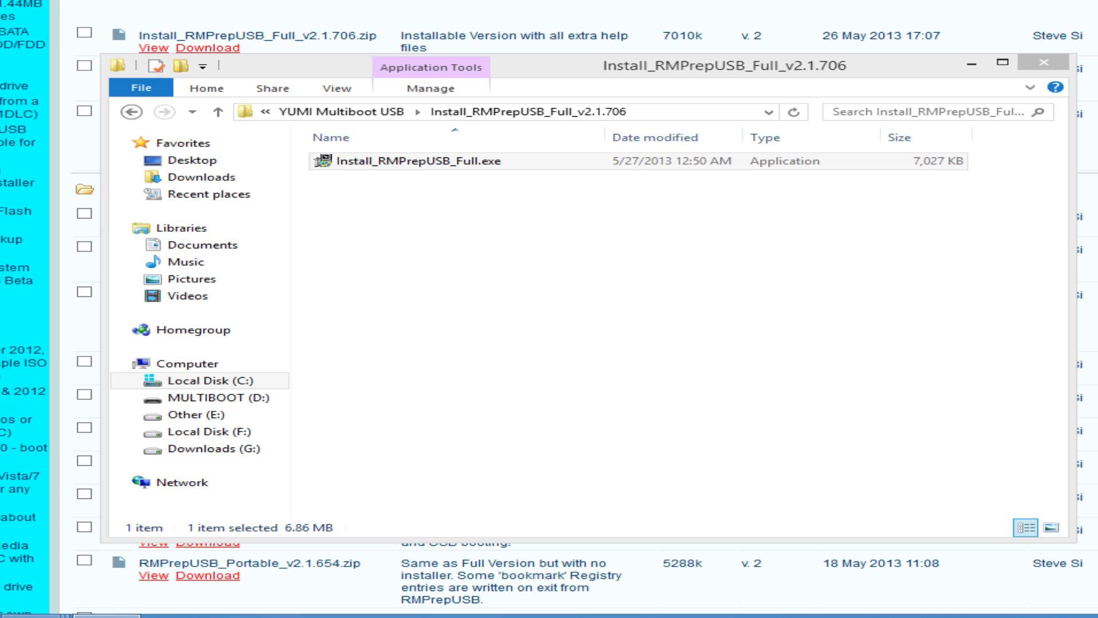
Close the installer folder and rename #vesamenu.c32 back to vesamenu.c32
left_click(1044, 62)
left_click(273, 295)
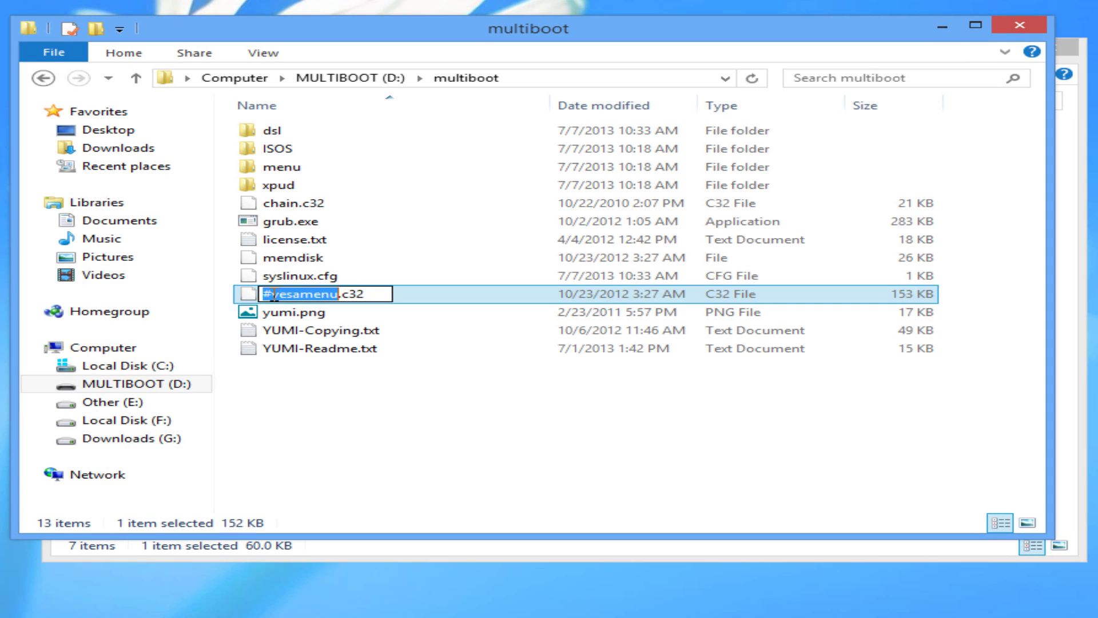
left_click(273, 295)
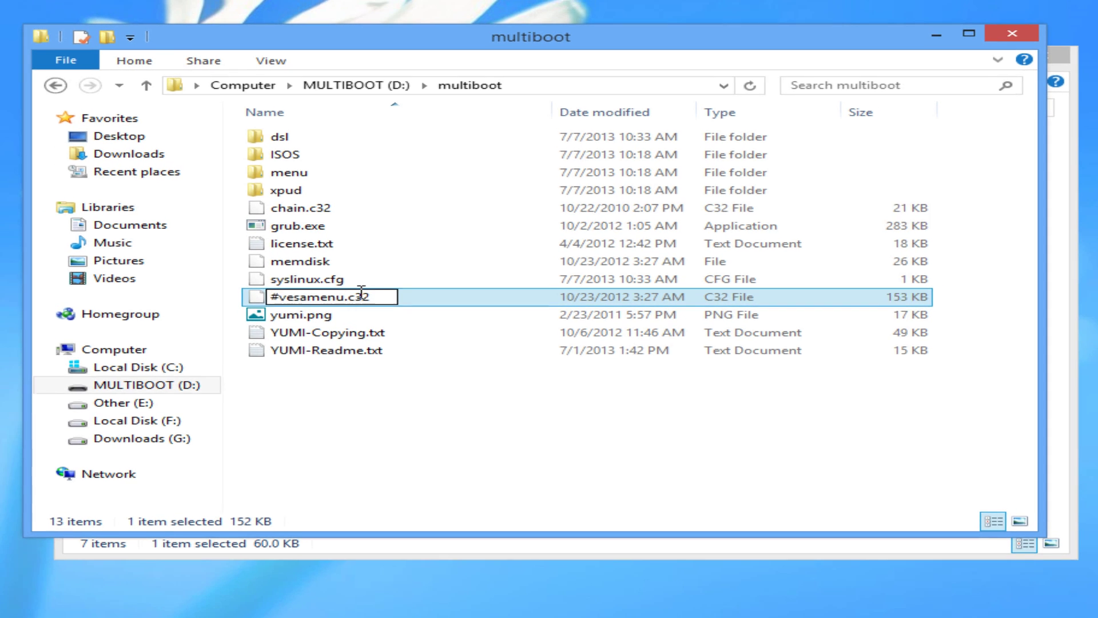
key("BackSpace")
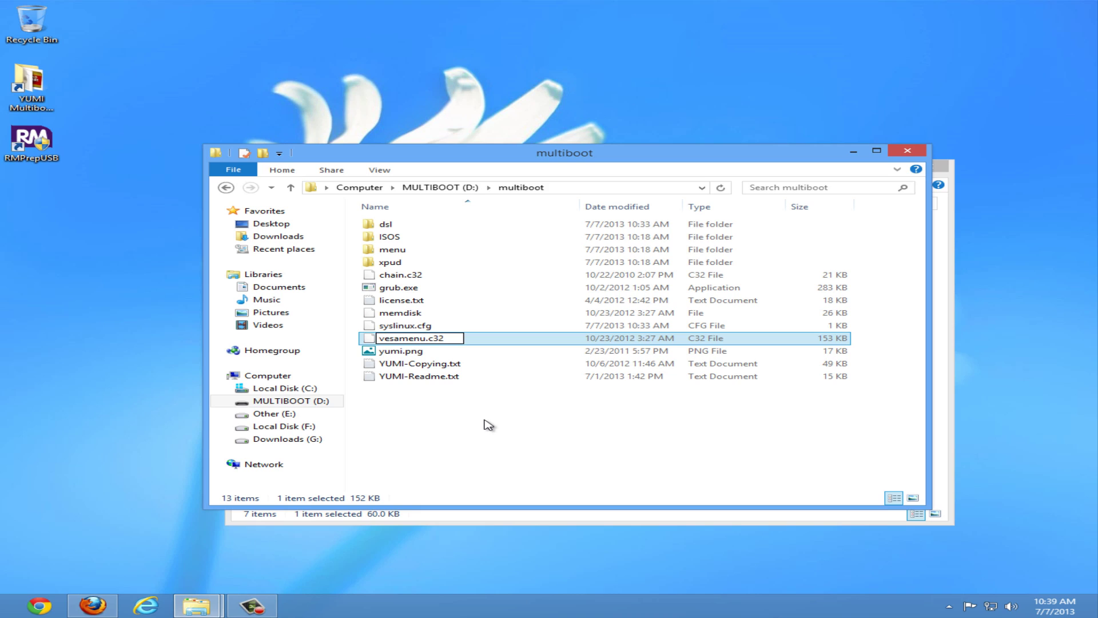
key("Return")
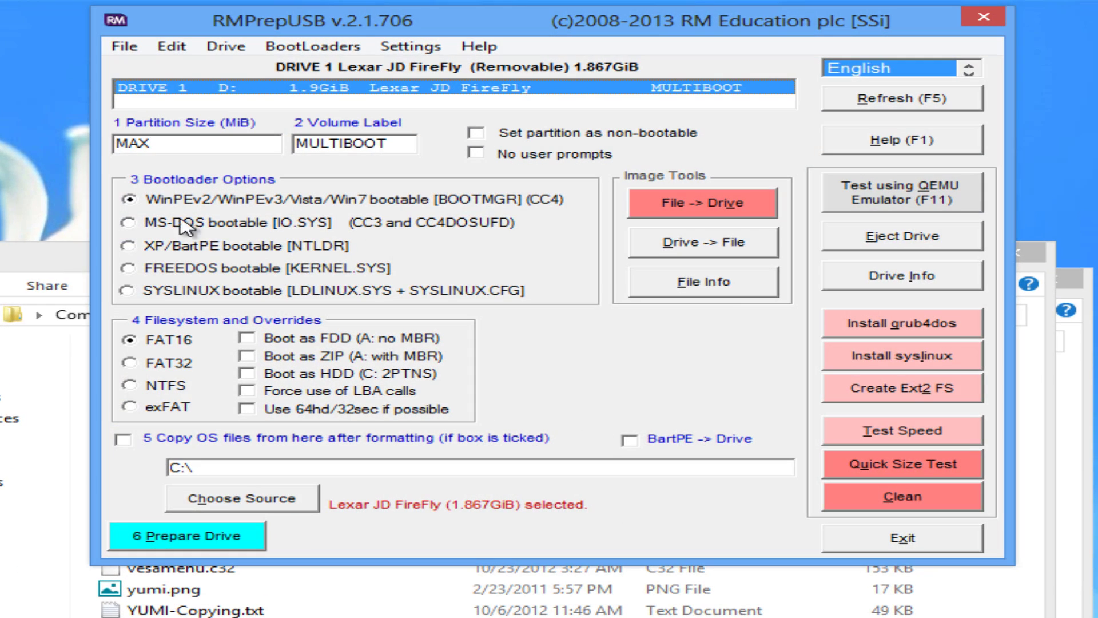
Boot the drive in QEMU again with no virtual hard disk and 1000 MB of RAM
left_click(973, 197)
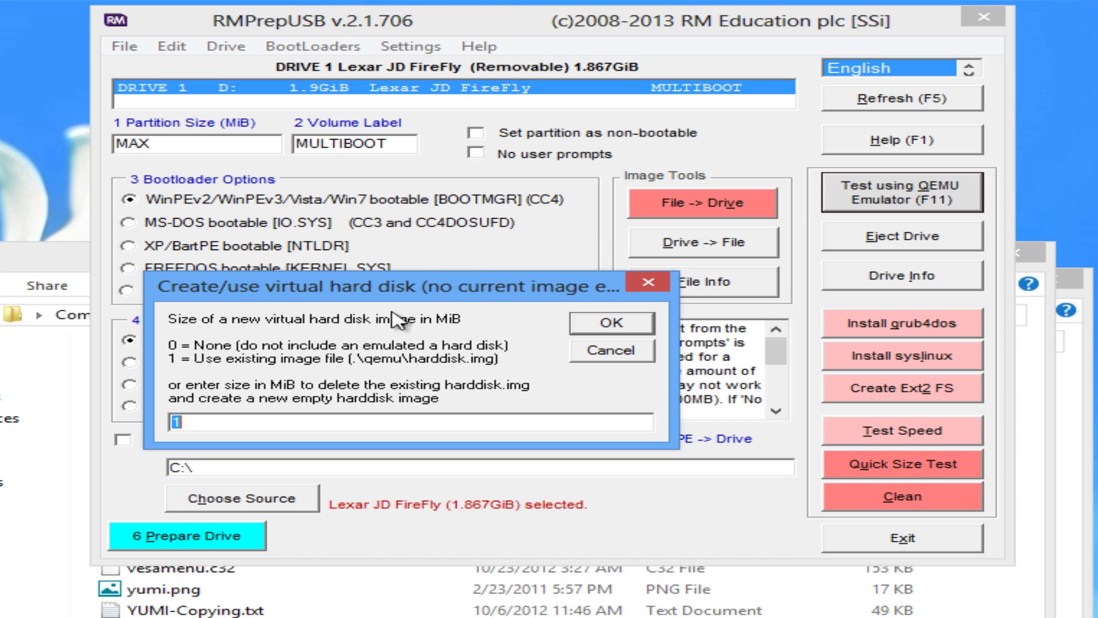
type("0")
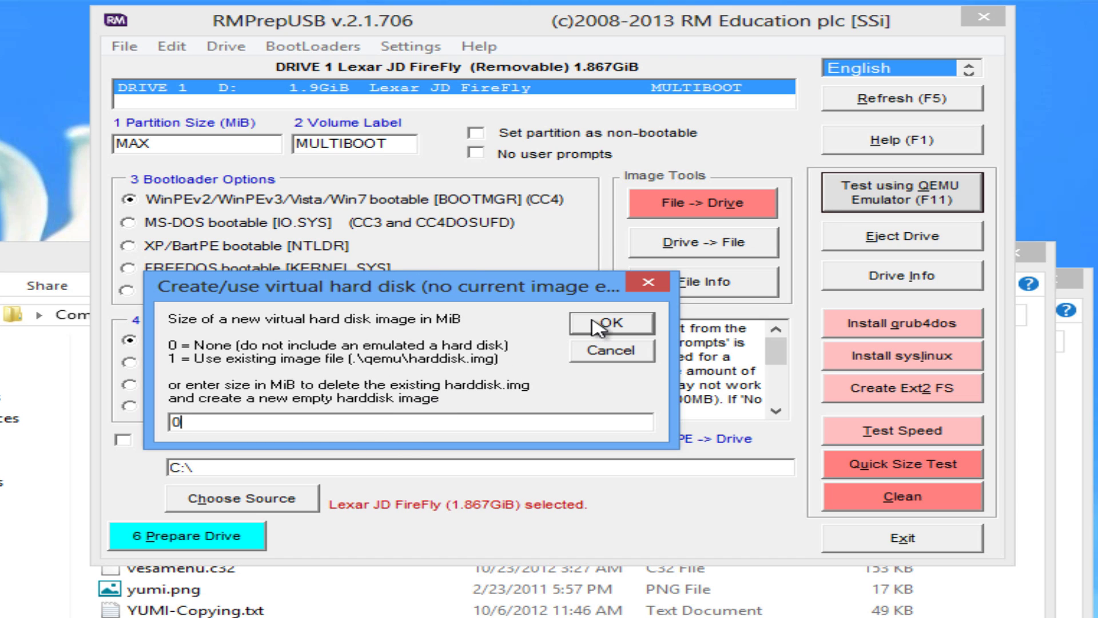
left_click(611, 323)
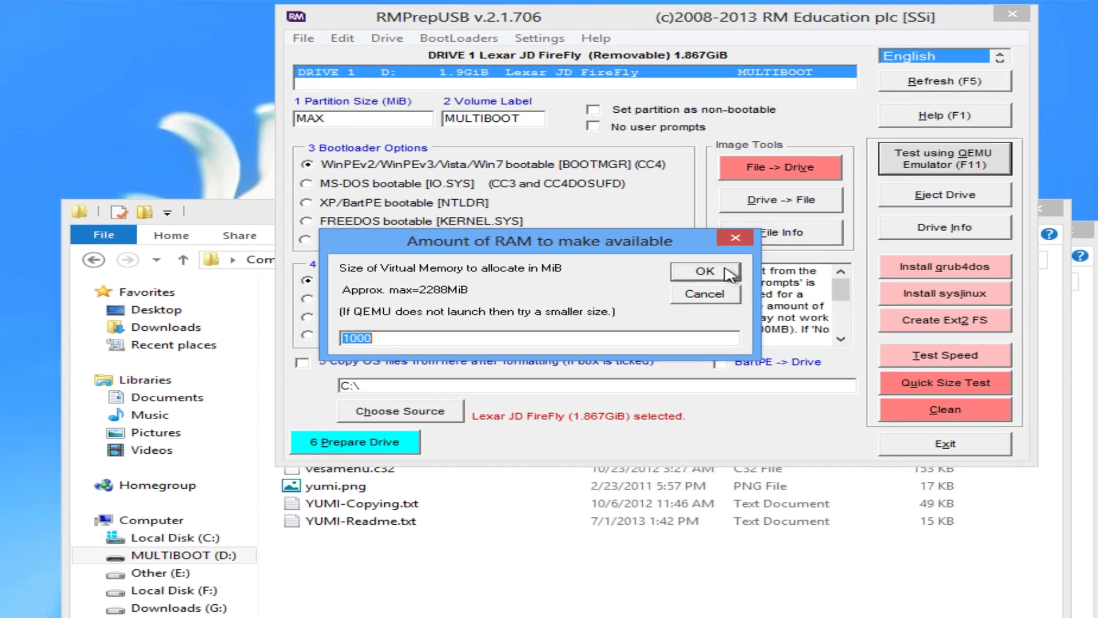
left_click(610, 327)
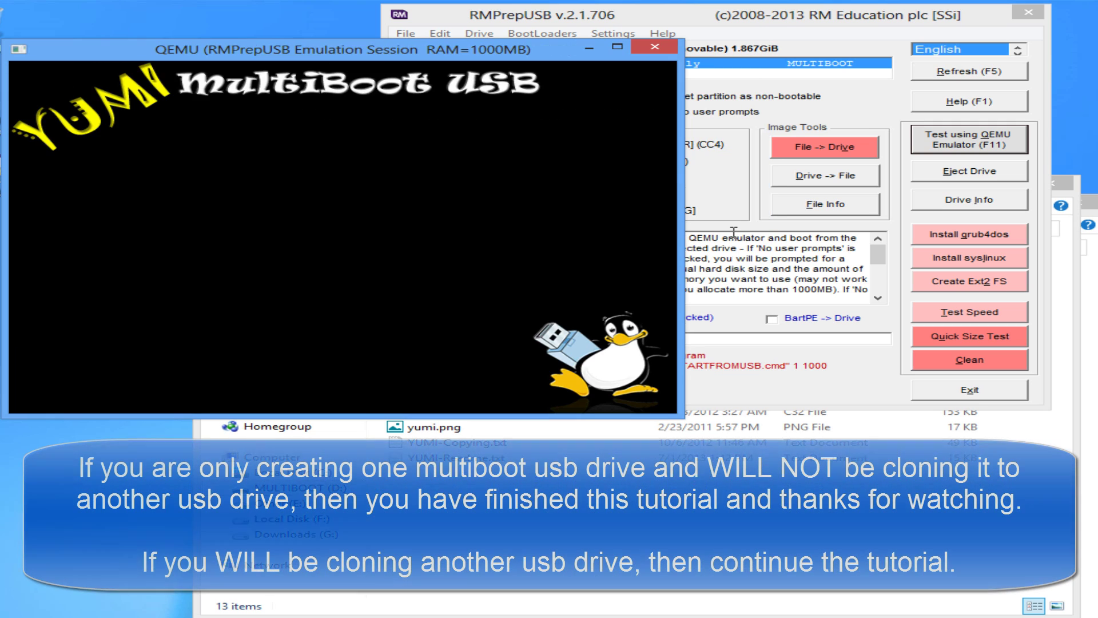
Browse the YUMI menu's Netbook and Linux Distributions submenus, then close QEMU and RMPrepUSB
key("Down")
key("Down")
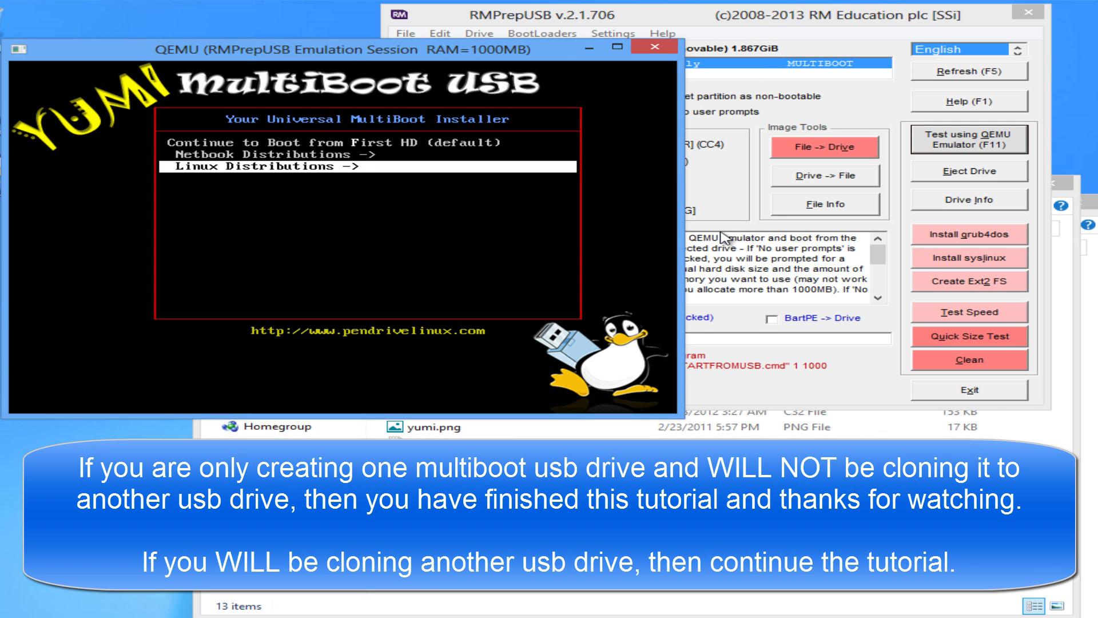
key("Up")
key("Up")
key("Down")
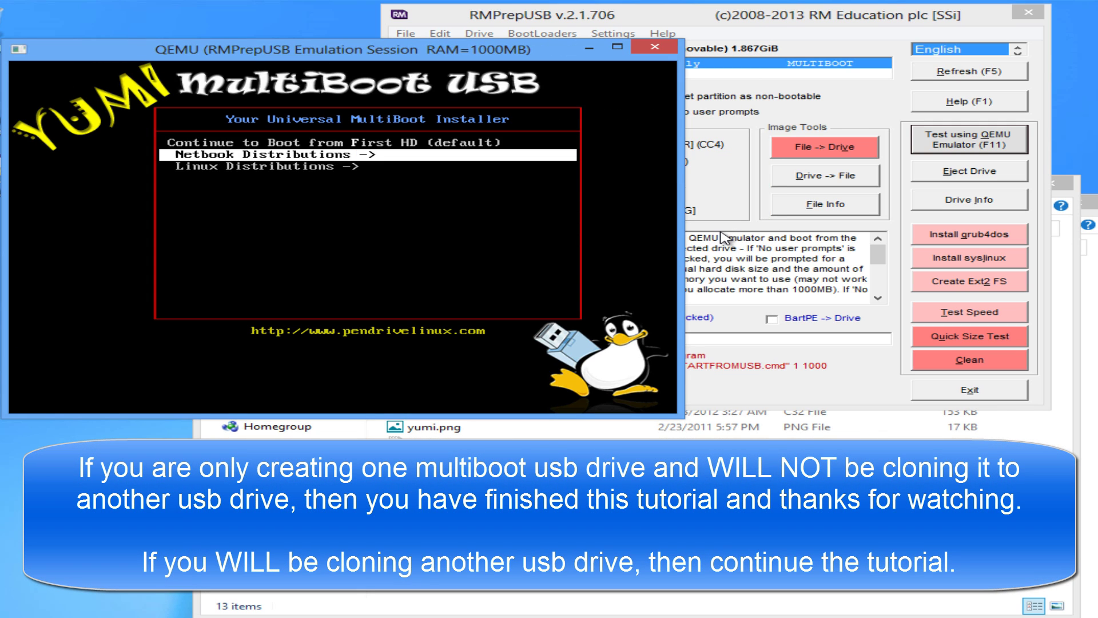
key("Return")
key("Down")
key("Up")
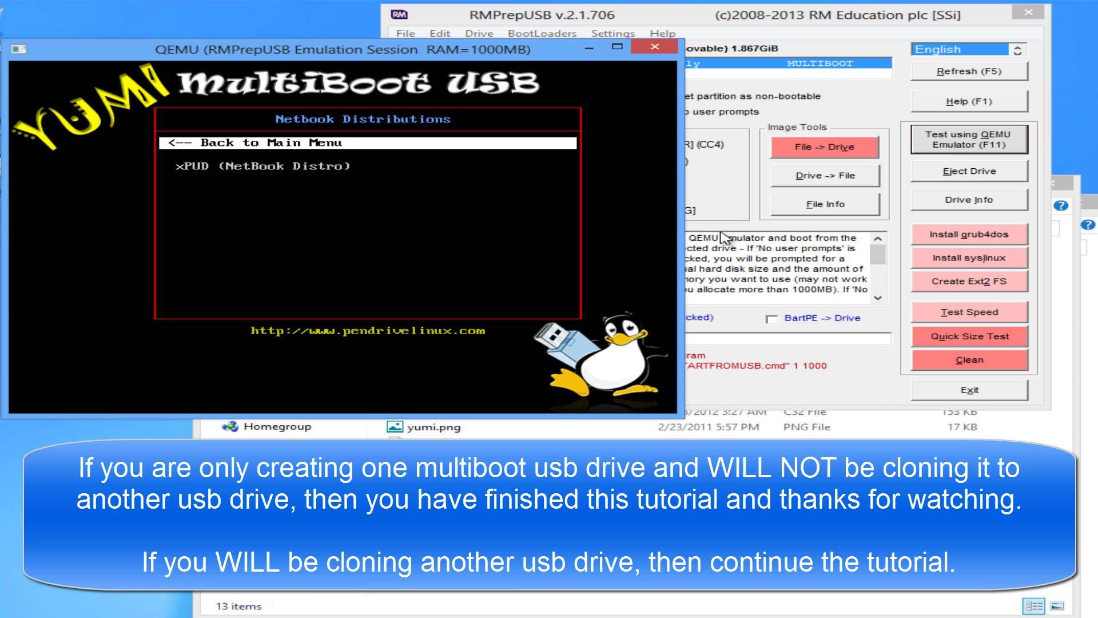
key("Return")
key("Down")
key("Down")
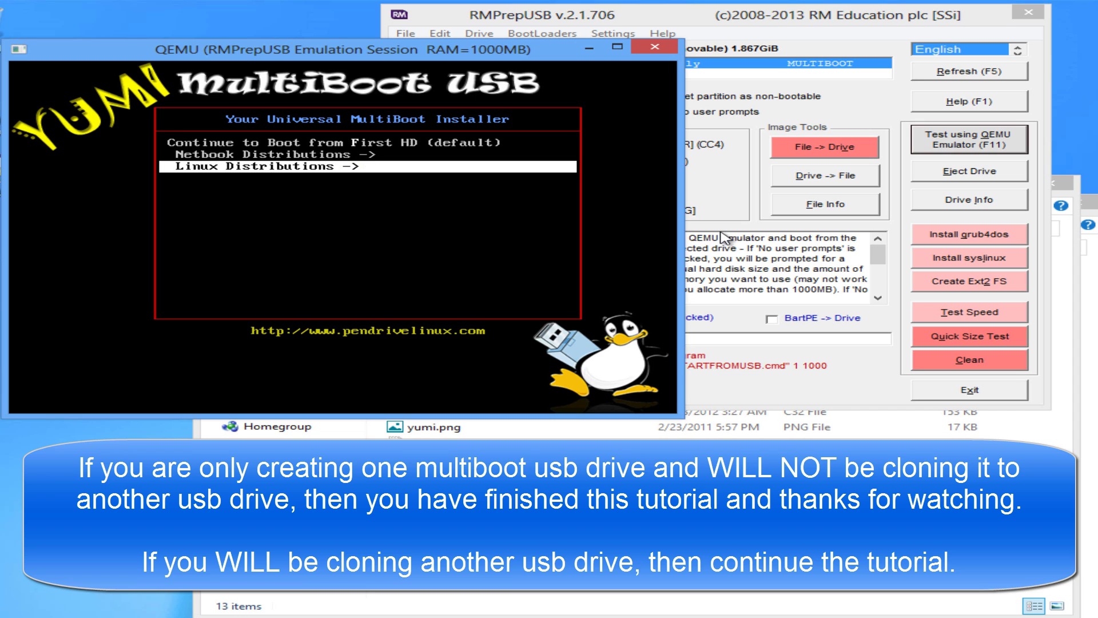
key("Return")
key("Return")
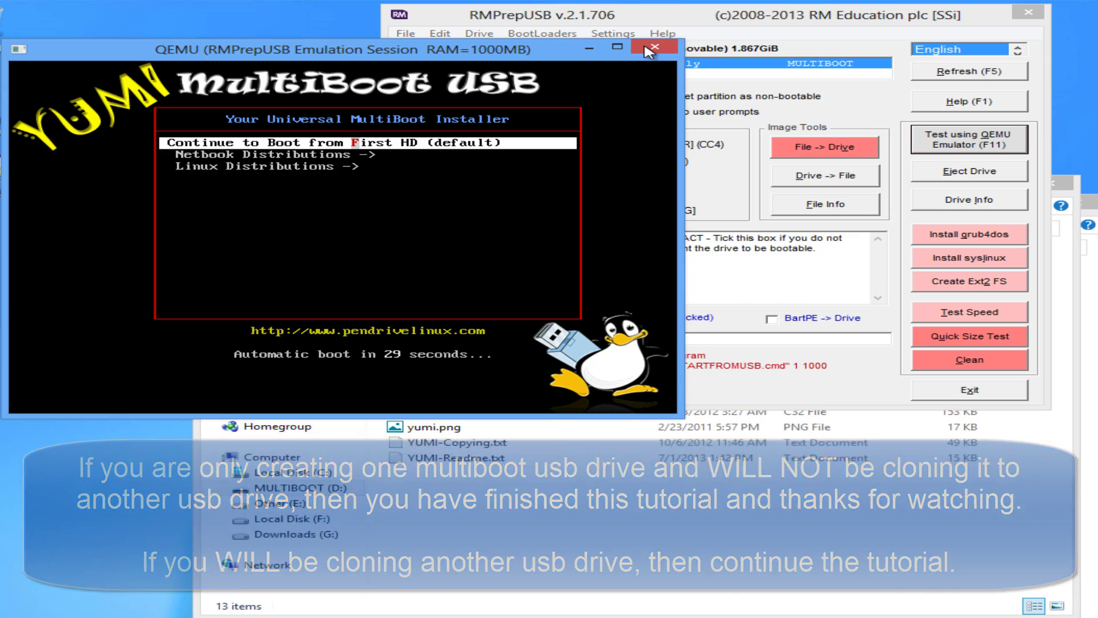
left_click(655, 46)
left_click(1010, 11)
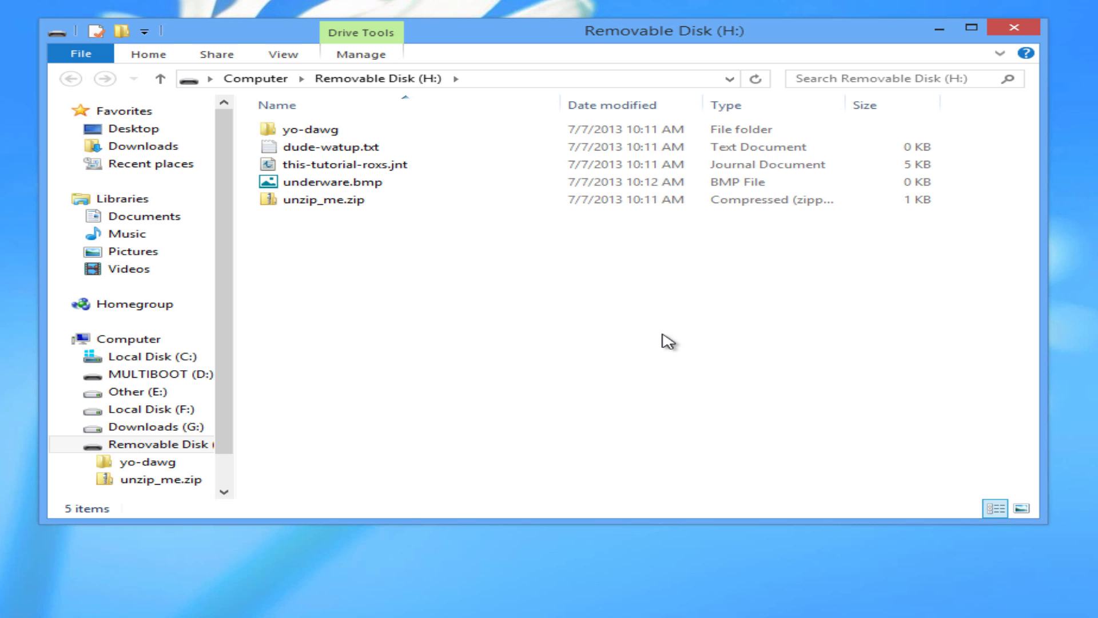
Select and deselect the drive's five files, then return to the list of drives
left_click_drag(743, 343, 239, 120)
left_click(399, 284)
left_click(266, 84)
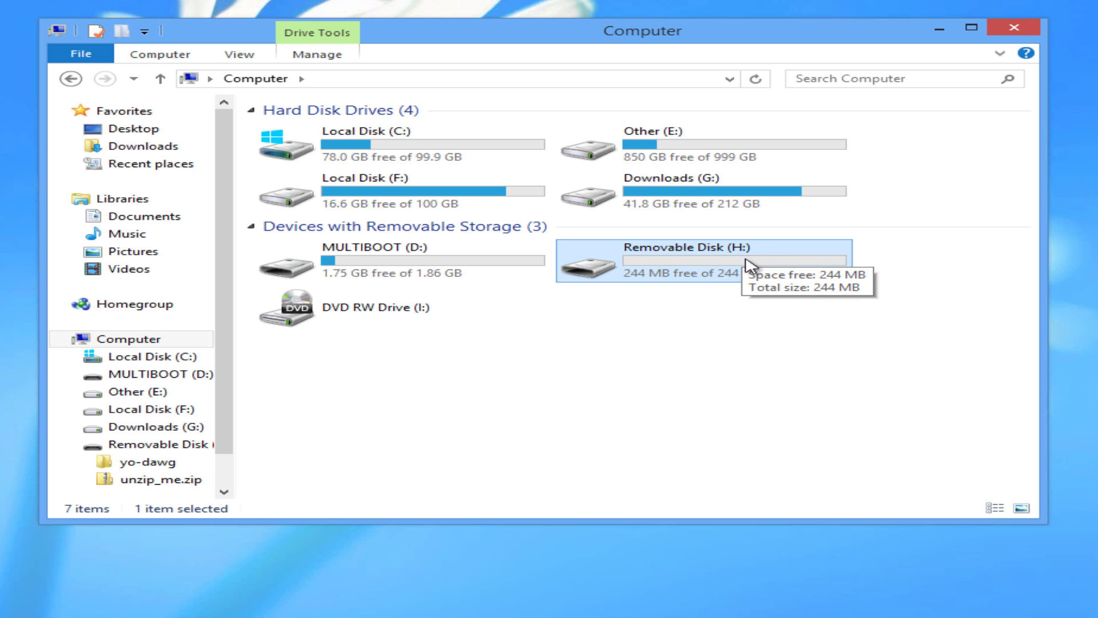
Format Removable Disk (H:) as FAT32, confirming the erase, and verify it is empty
right_click(687, 264)
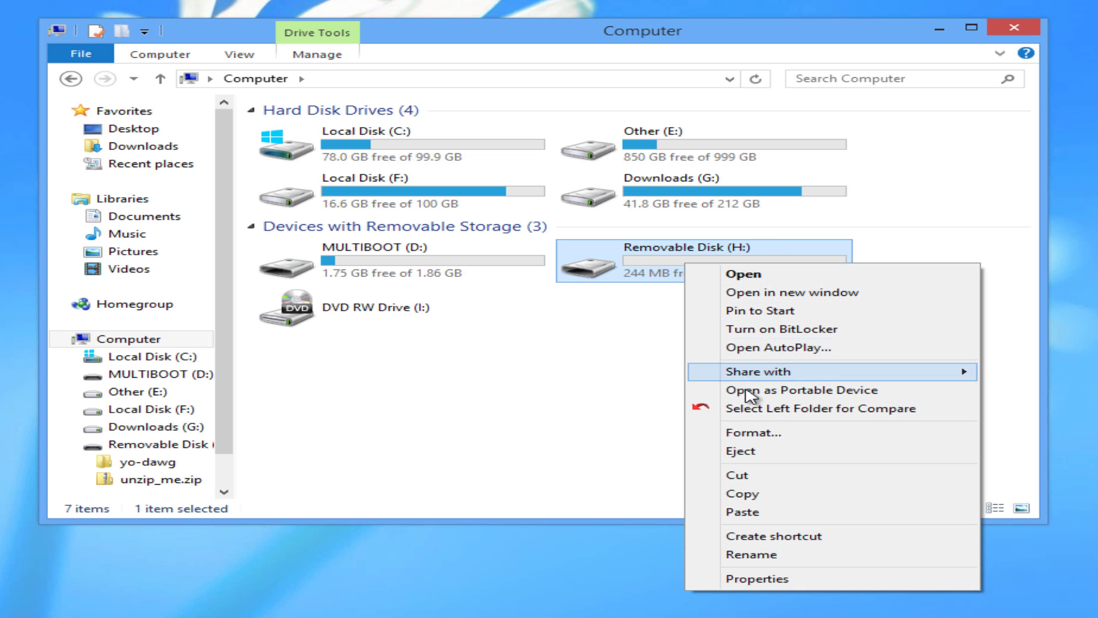
left_click(809, 434)
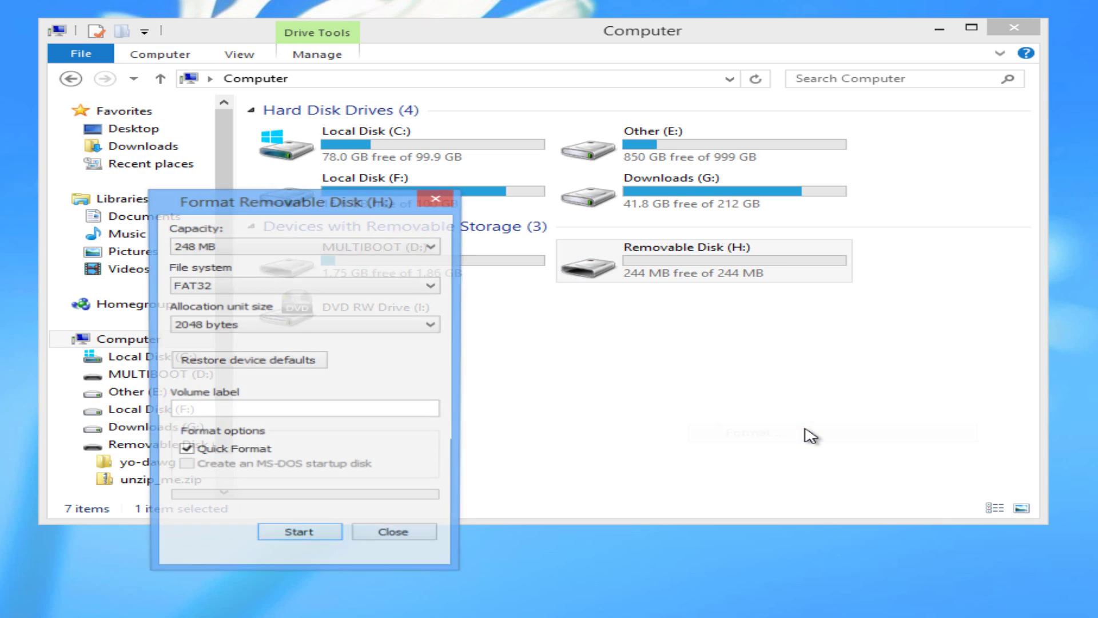
left_click(385, 289)
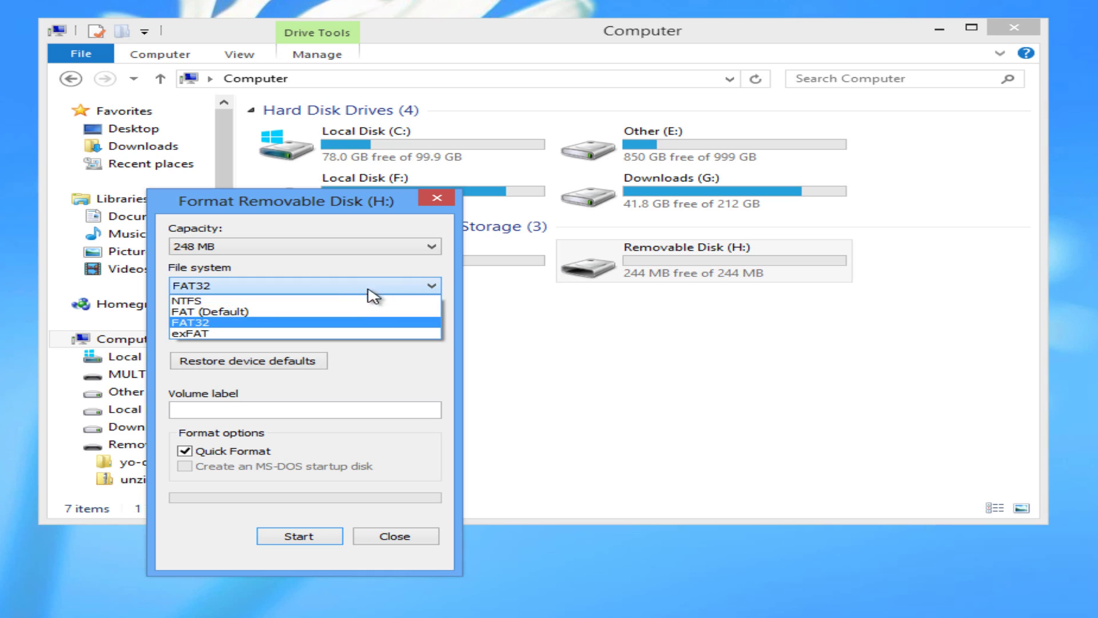
left_click(279, 324)
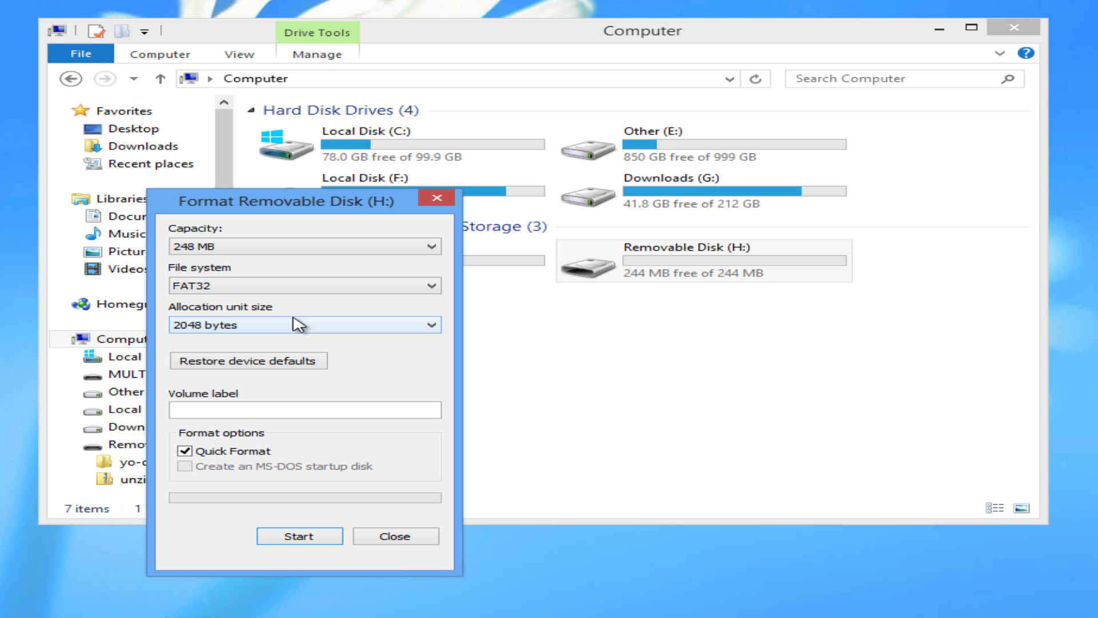
left_click(312, 538)
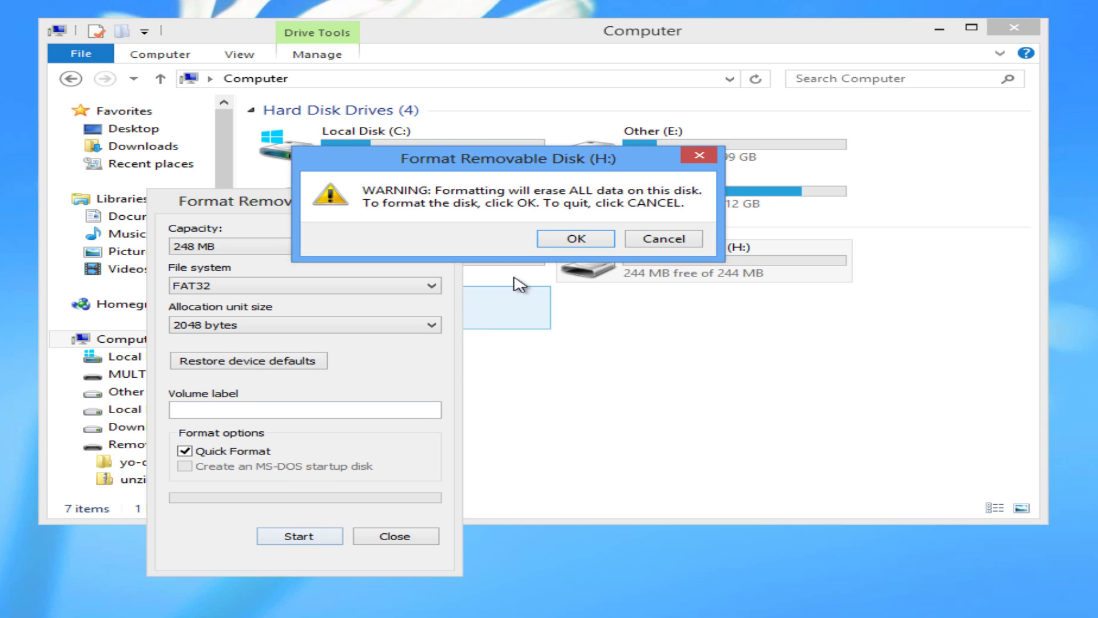
left_click(574, 239)
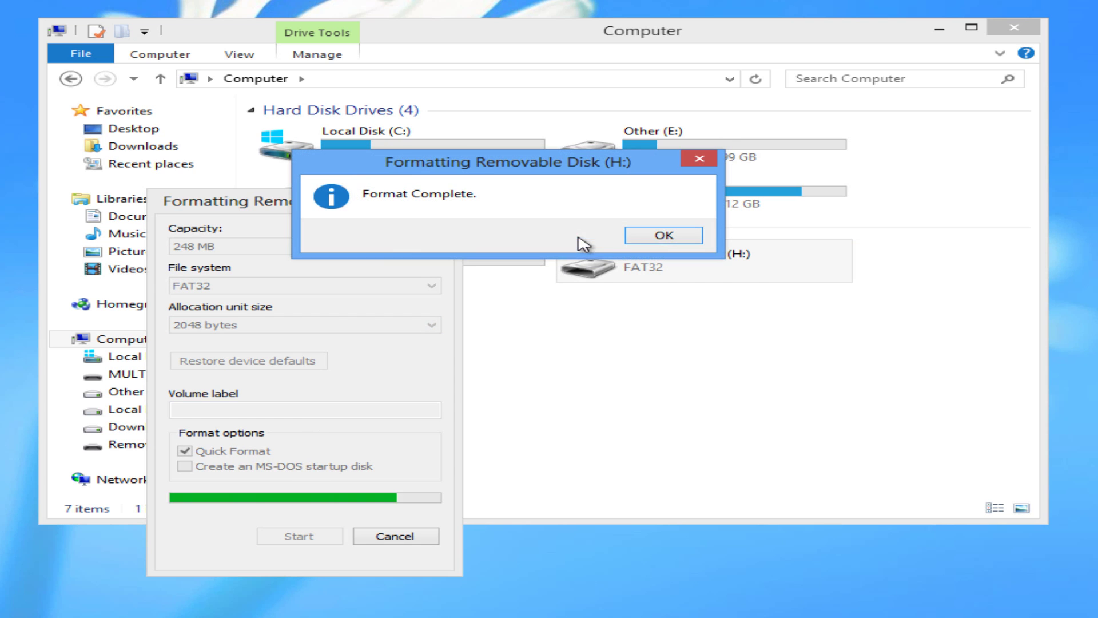
left_click(658, 233)
left_click(440, 201)
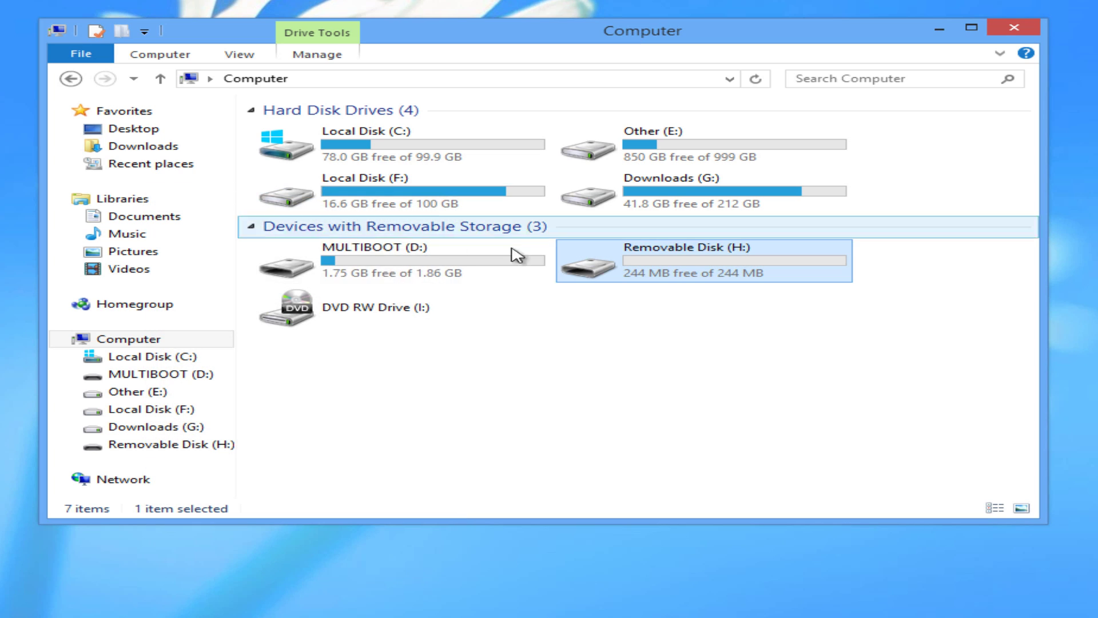
double_click(723, 275)
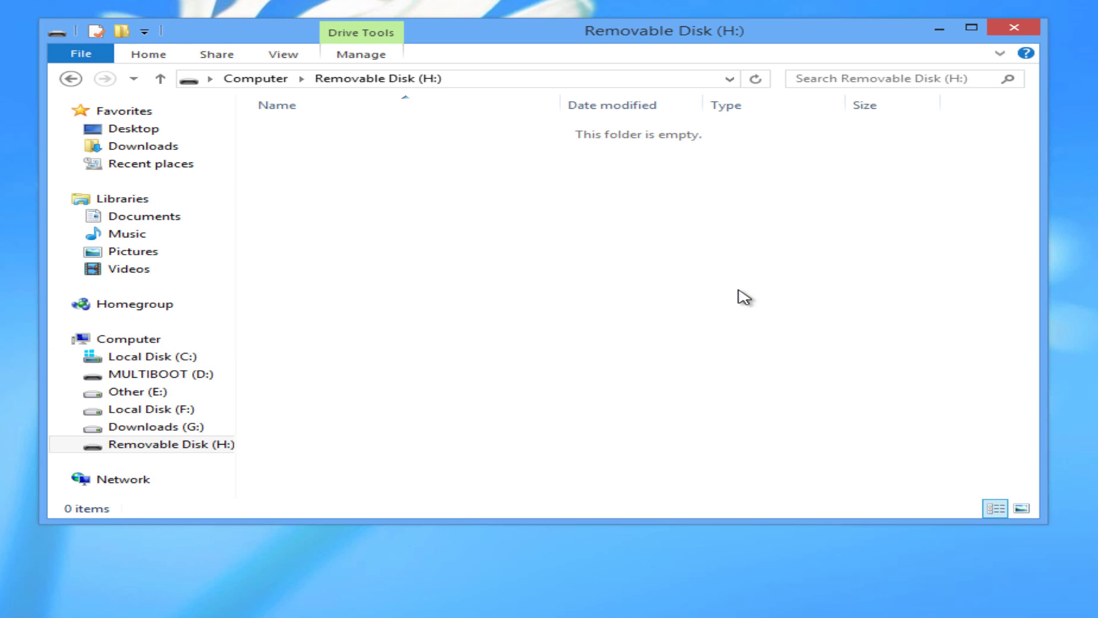
left_click(279, 80)
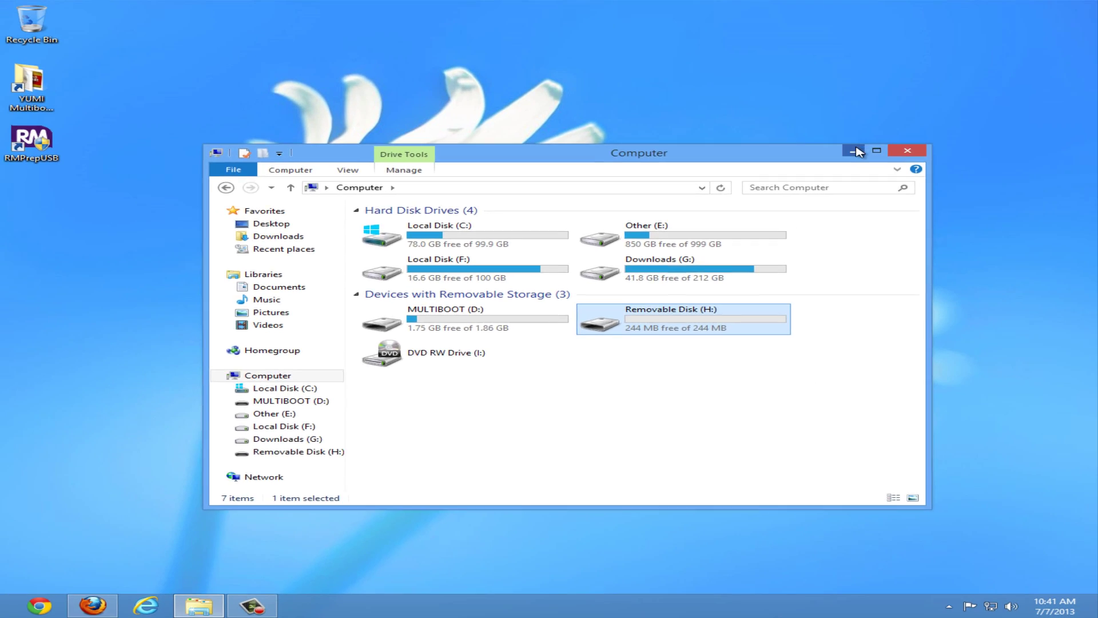
Search syslinux in a new Firefox tab and open the Syslinux wiki Download page
left_click(857, 151)
left_click(93, 606)
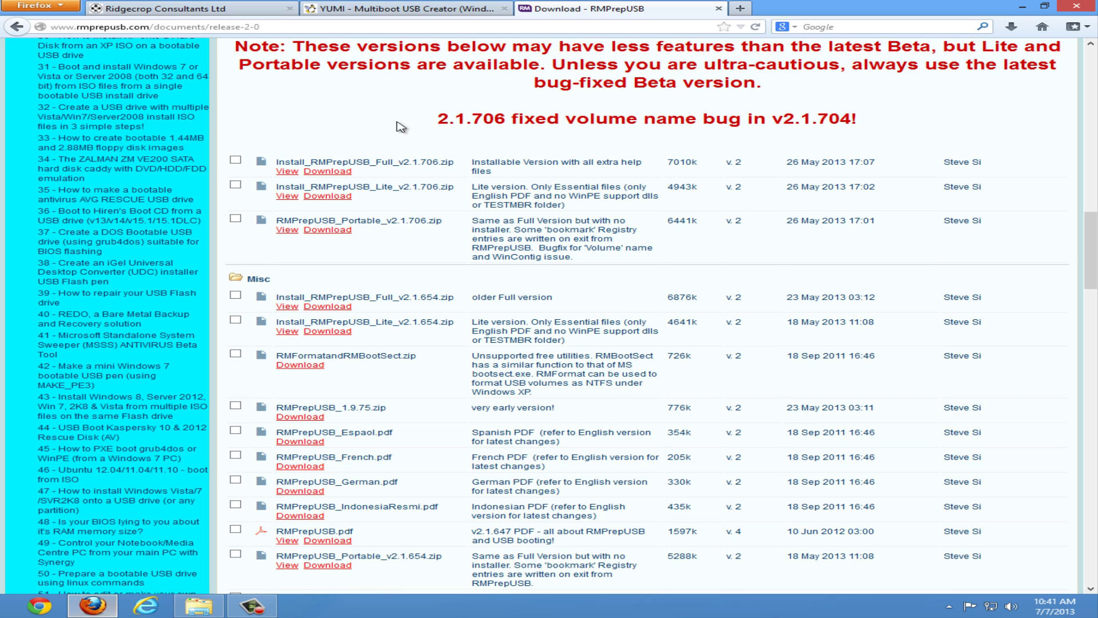
left_click(738, 9)
type("sysli")
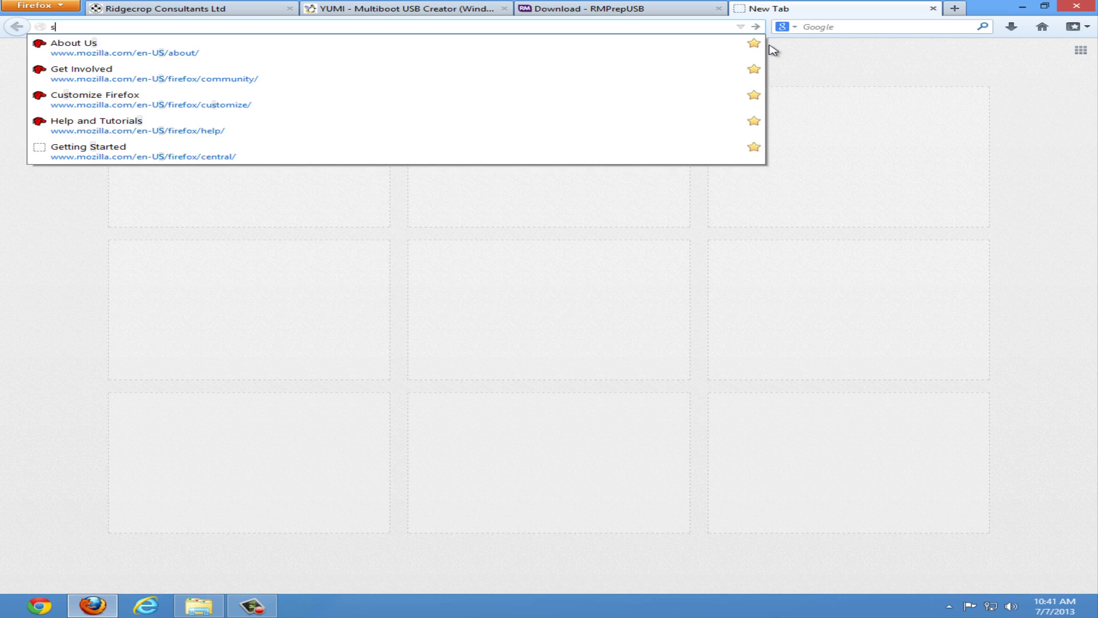
type("nux")
key("Return")
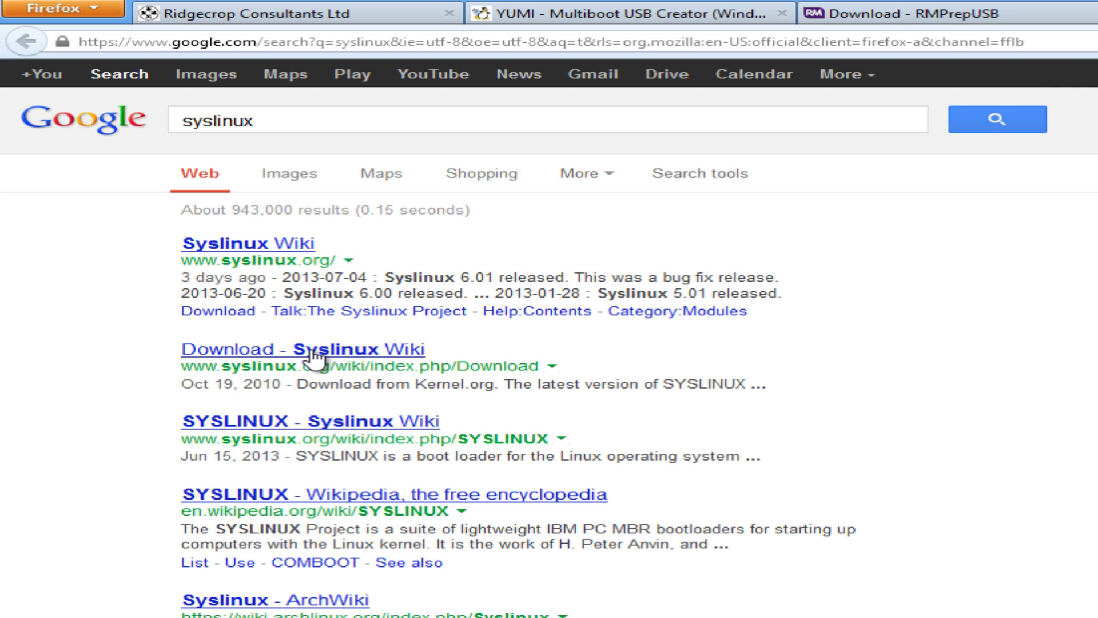
left_click(343, 351)
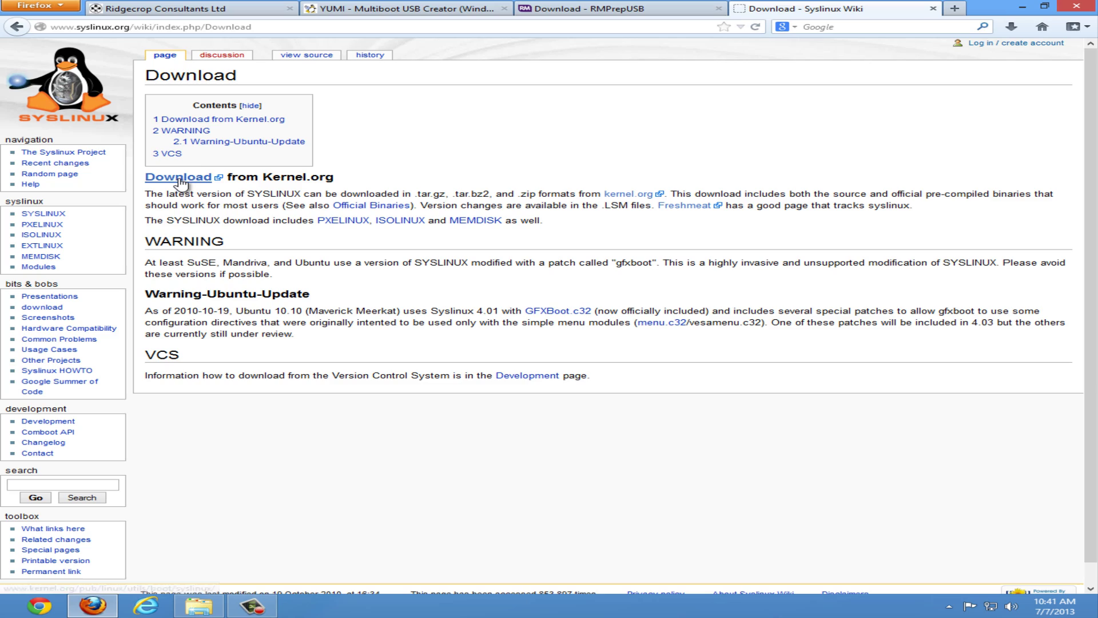
Download syslinux-4.06.zip from the kernel.org index and open it from the downloads list
left_click_drag(333, 178, 160, 186)
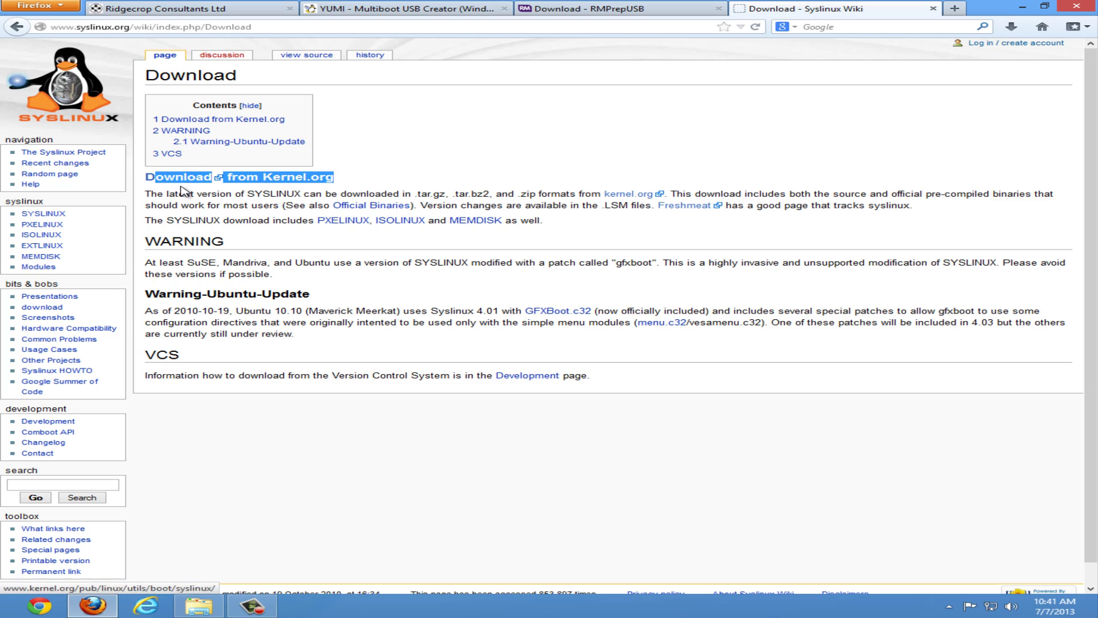
left_click(181, 178)
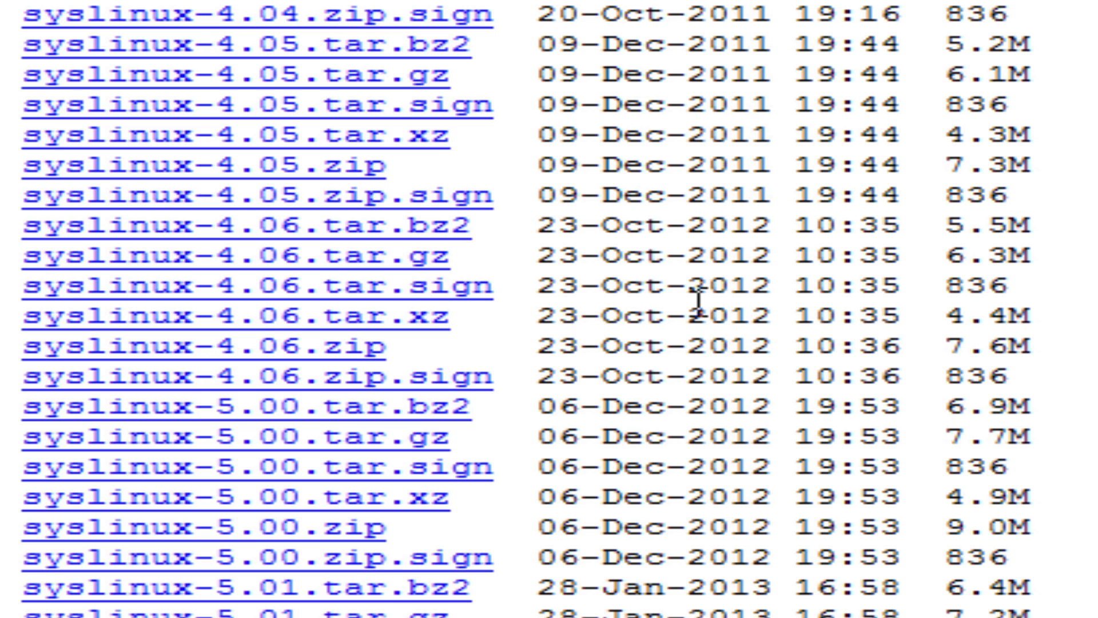
left_click_drag(428, 346, 32, 354)
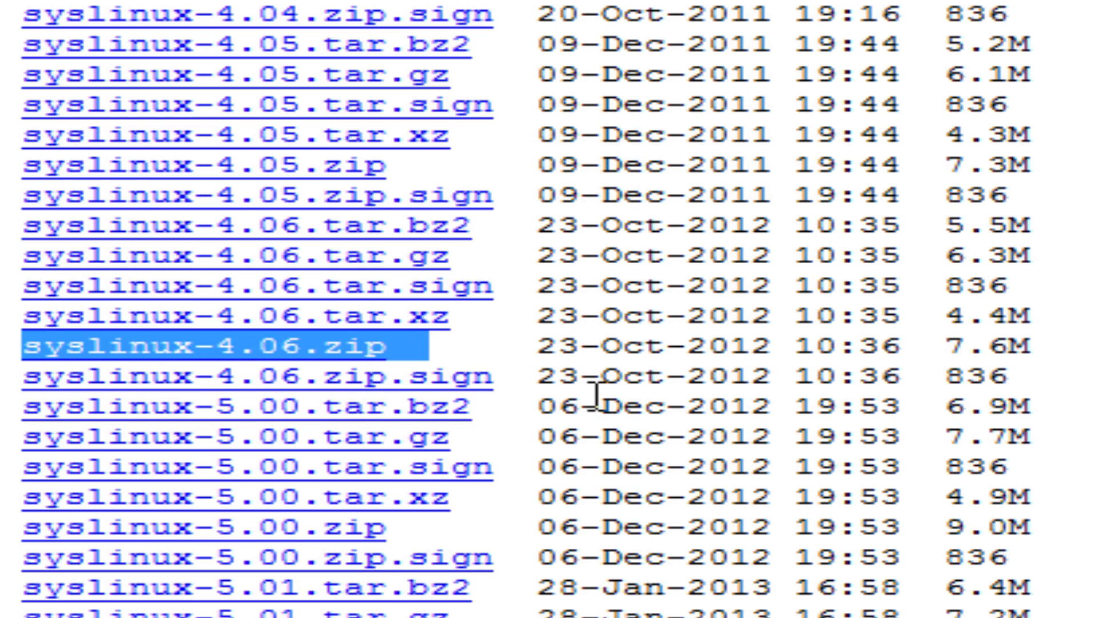
left_click(306, 353)
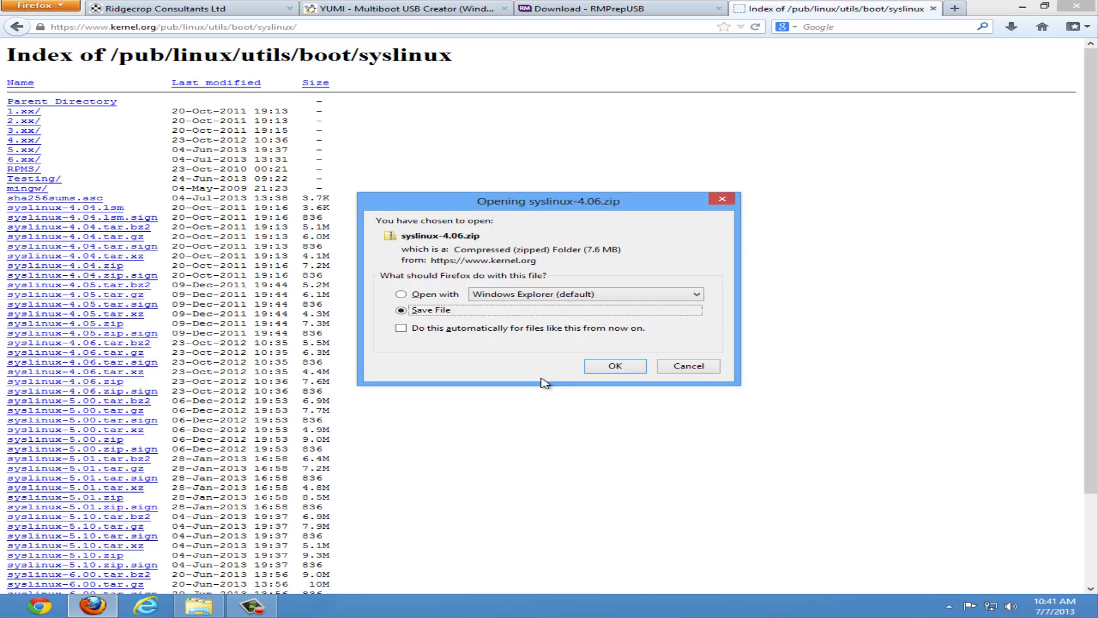
left_click(606, 369)
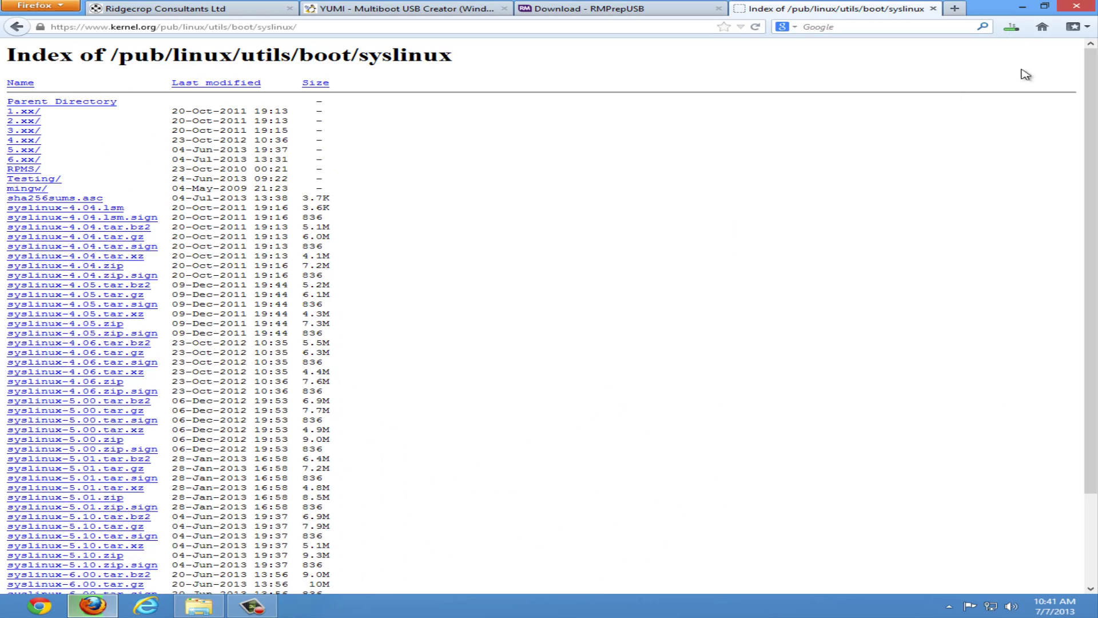
left_click(1010, 27)
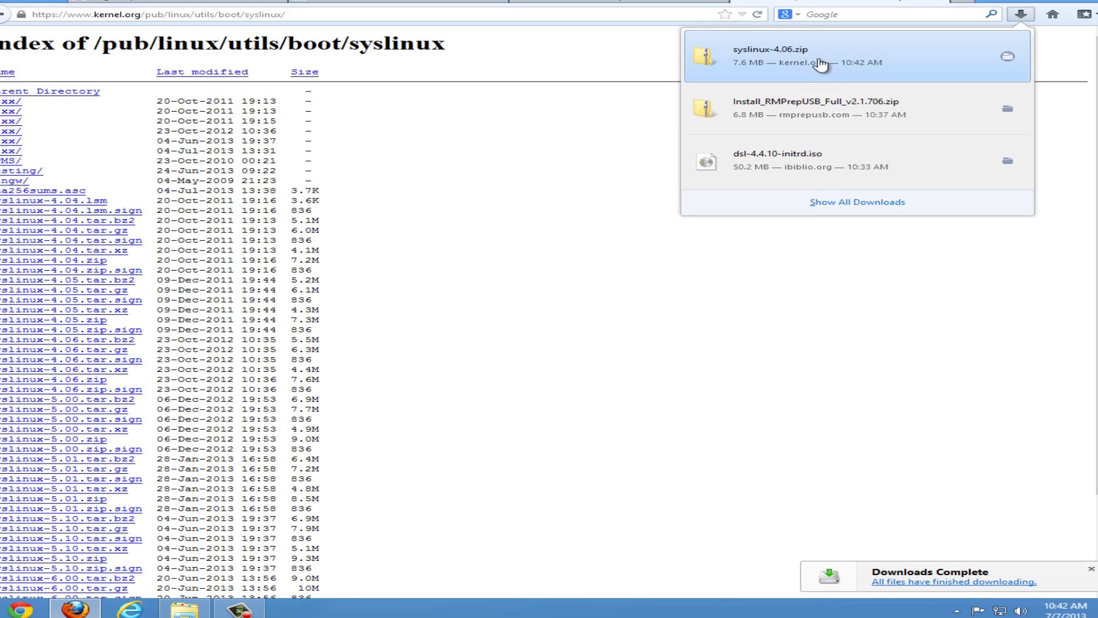
left_click(821, 65)
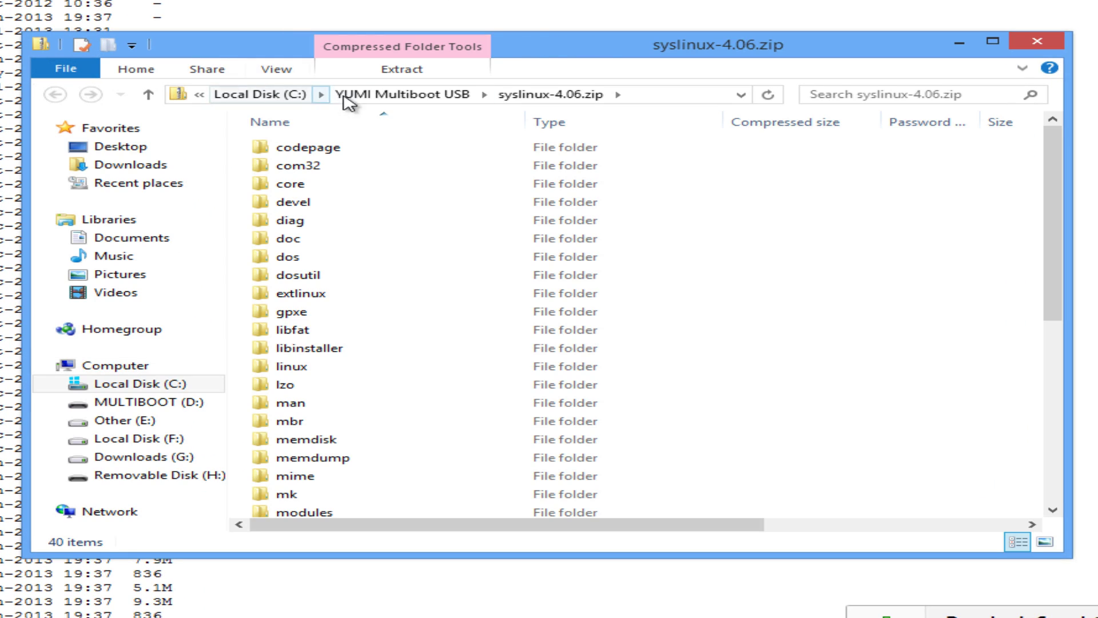
Extract syslinux-4.06.zip with 7-Zip into a syslinux-4.06 folder in YUMI Multiboot USB
left_click(348, 98)
right_click(357, 223)
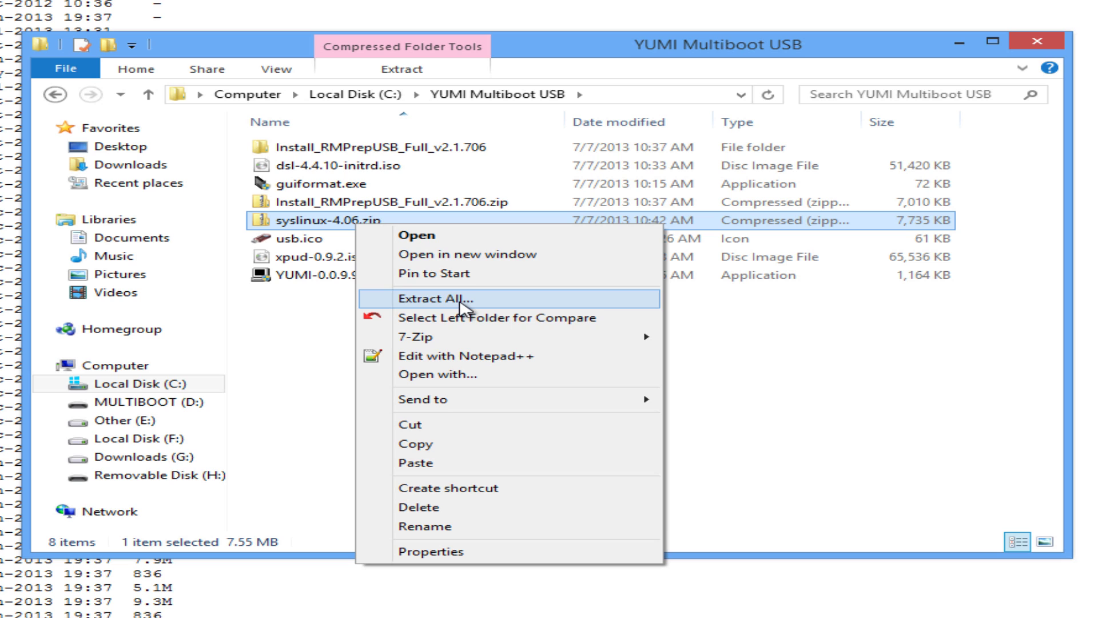
mouse_move(503, 335)
left_click(720, 358)
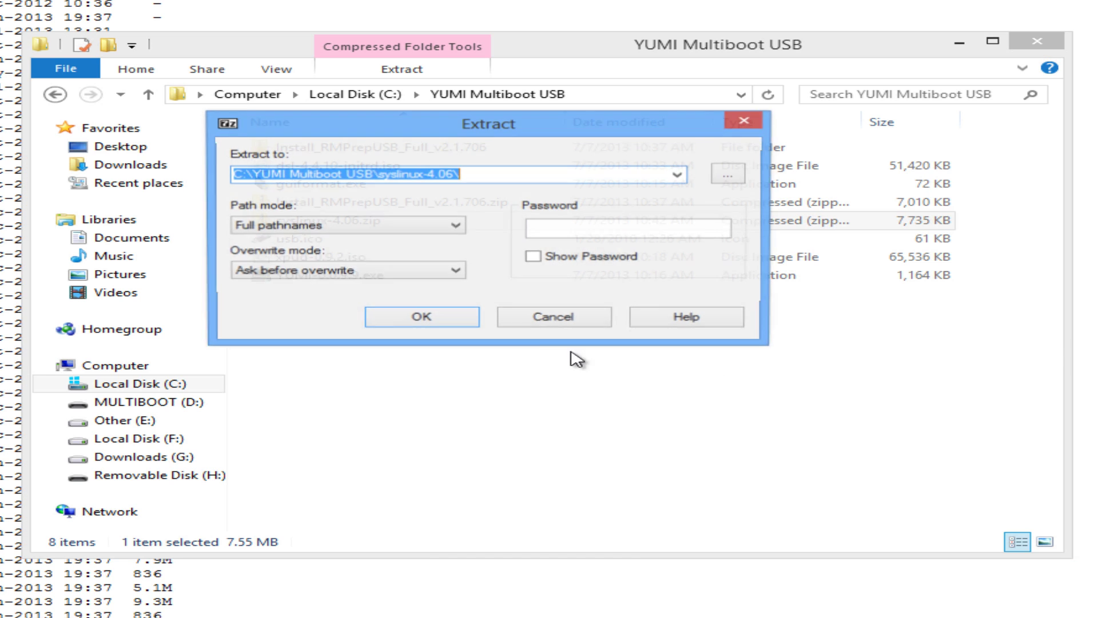
left_click(458, 325)
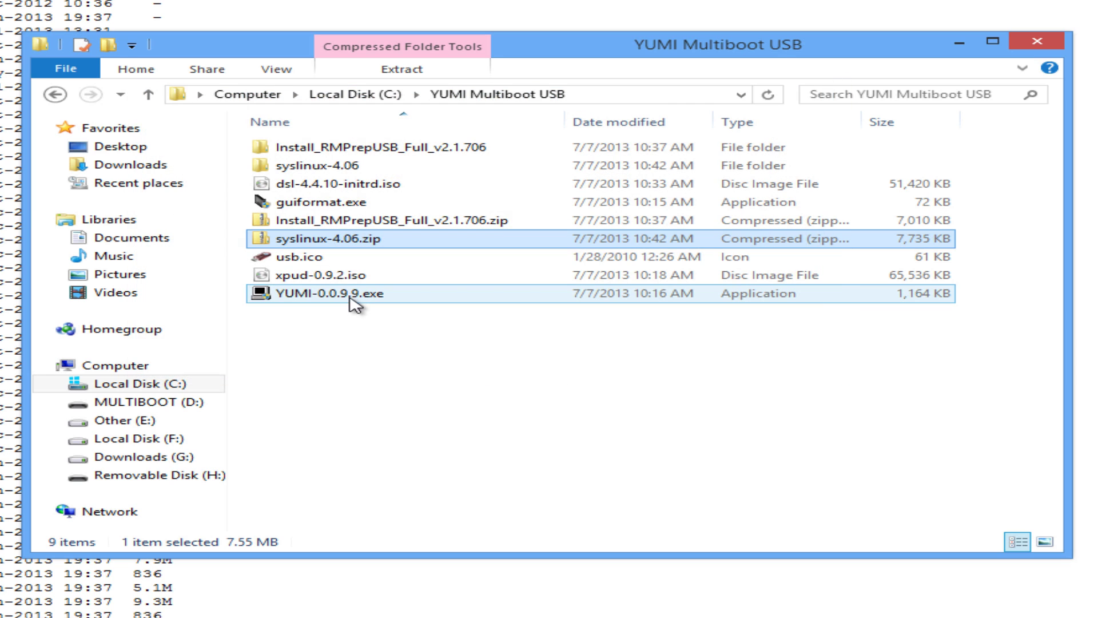
Open syslinux-4.06\win32, which holds syslinux.exe, and copy its folder path from the address bar
double_click(369, 166)
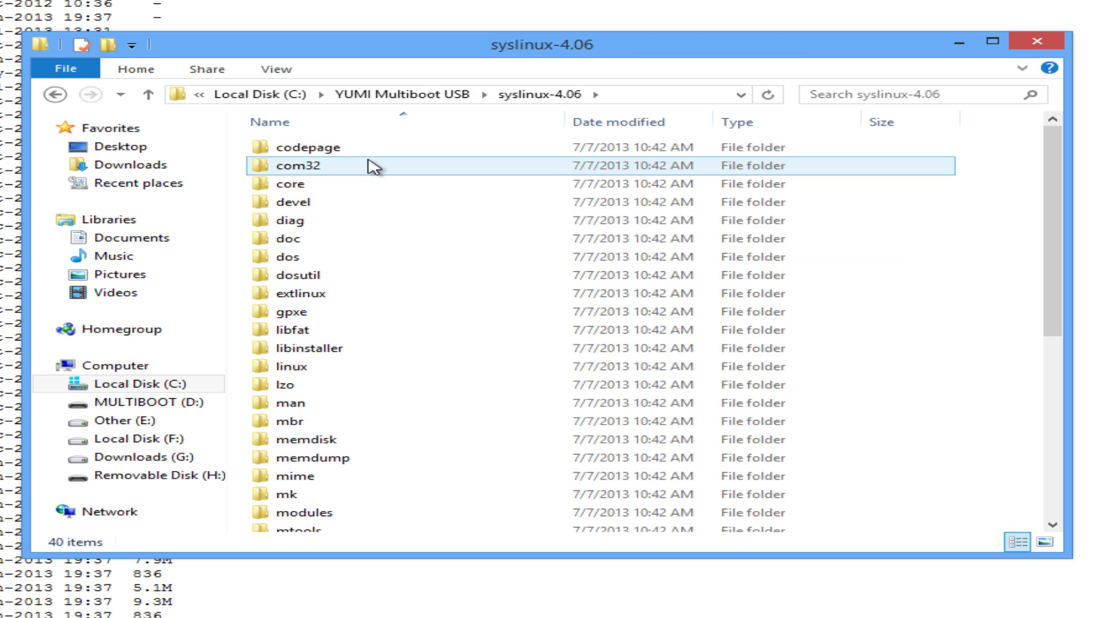
left_click(373, 448)
scroll(392, 361, "down", 6)
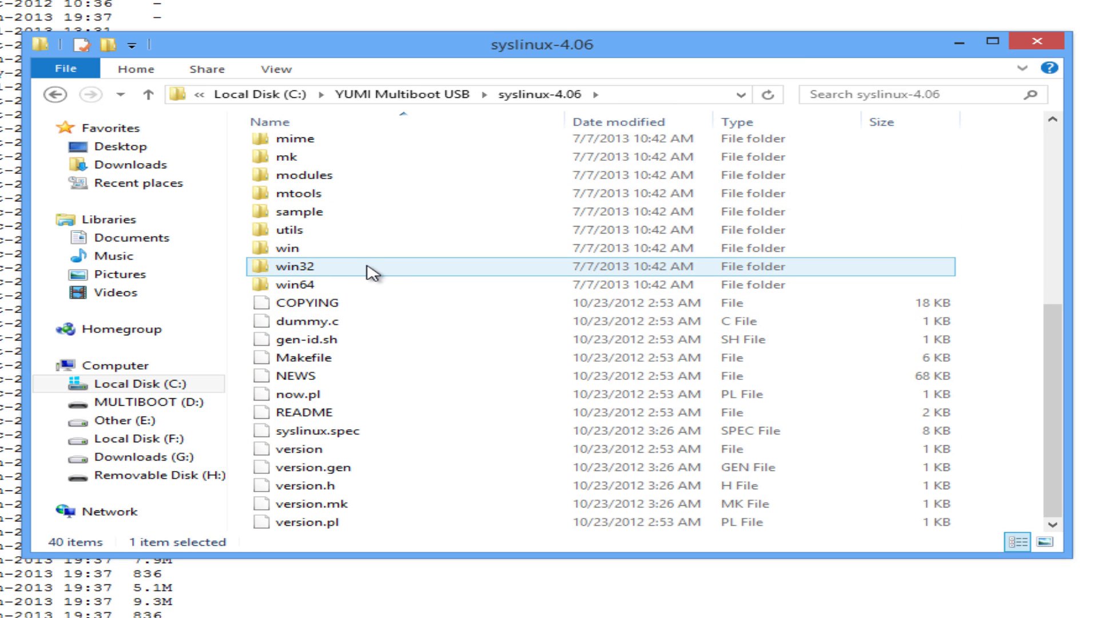
mouse_move(369, 271)
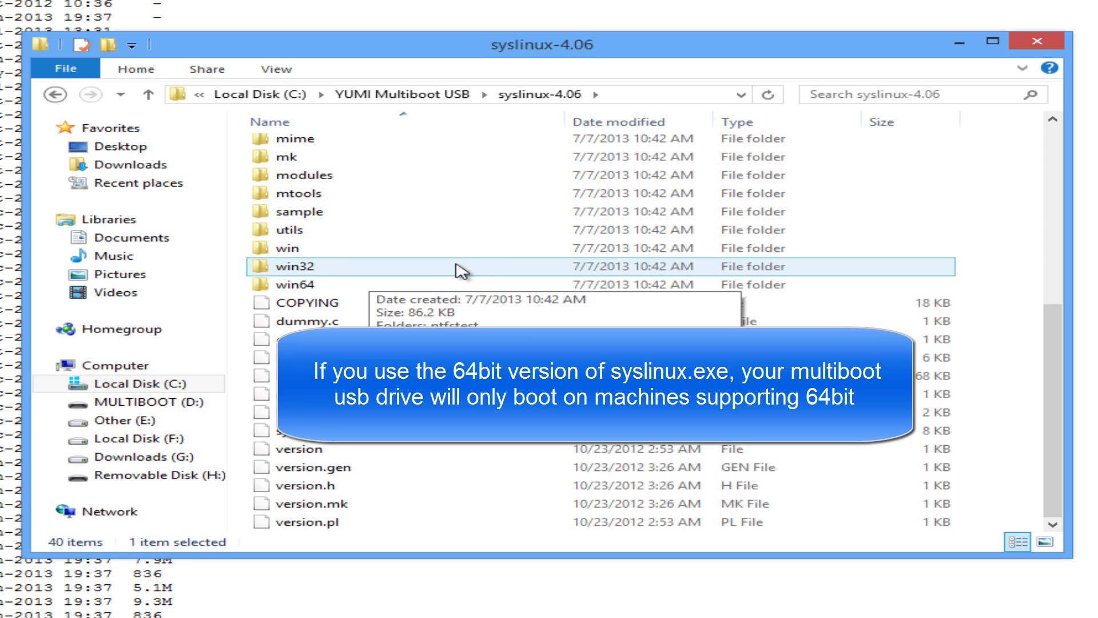
double_click(461, 270)
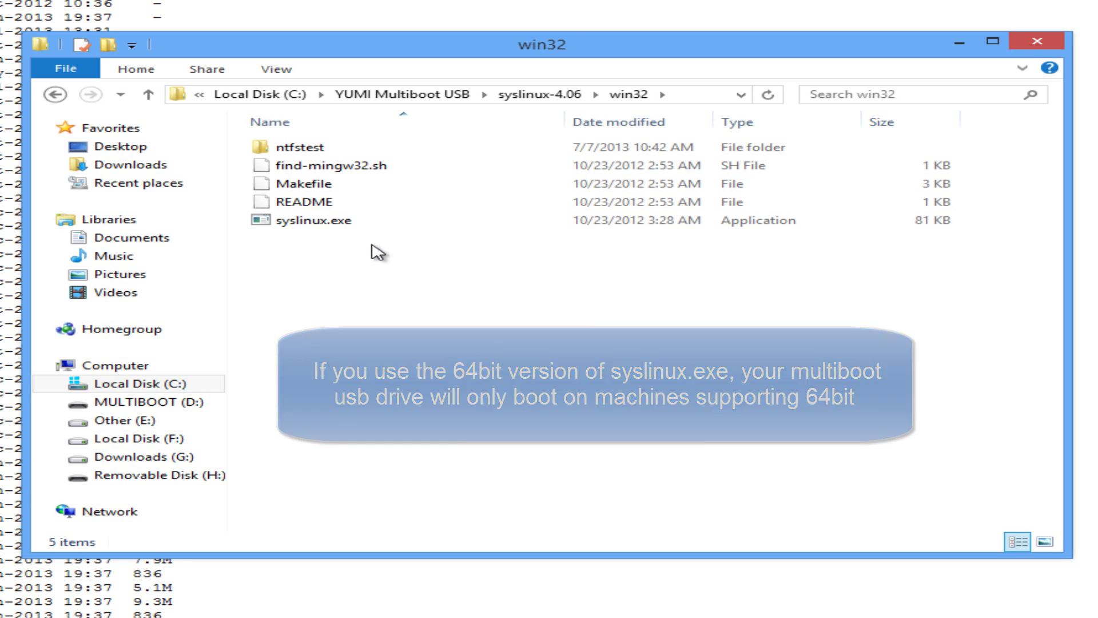
left_click(377, 224)
mouse_move(351, 226)
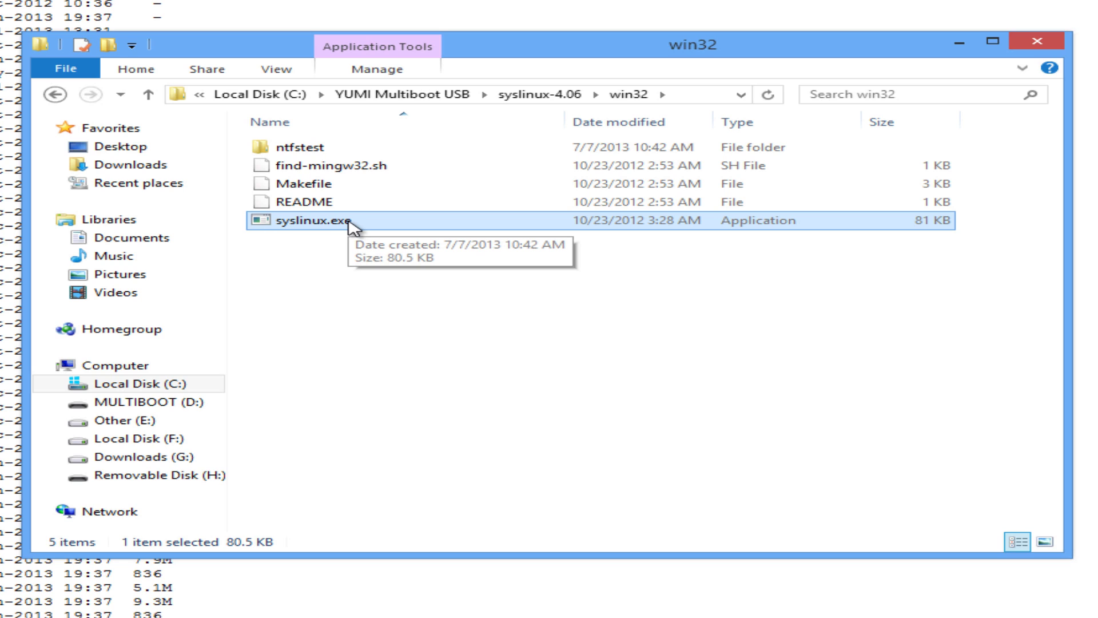
left_click(362, 261)
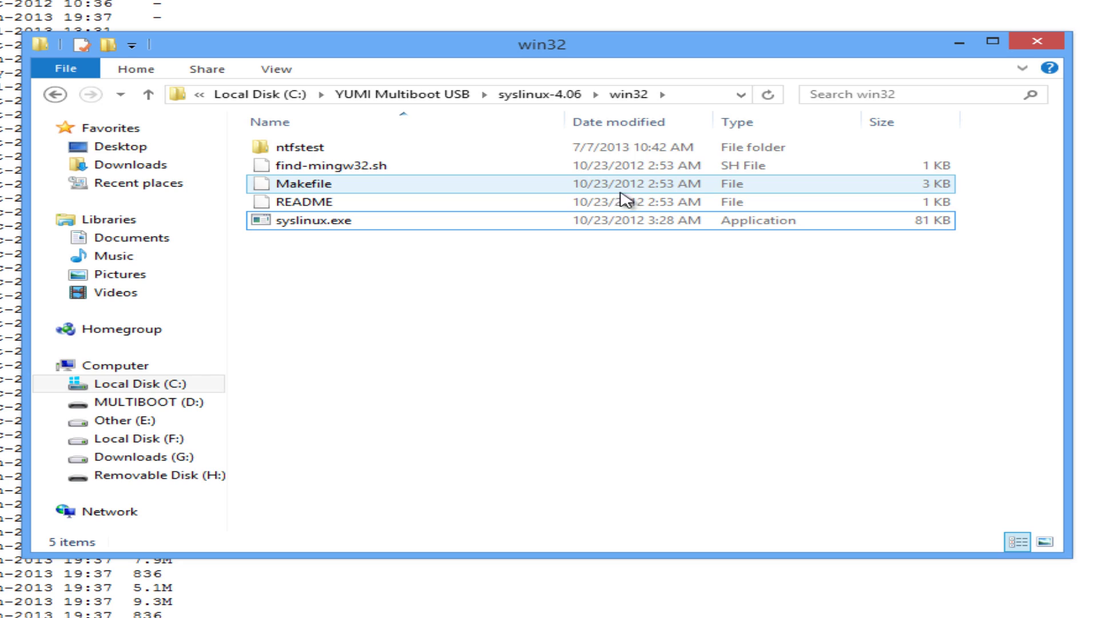
left_click(691, 94)
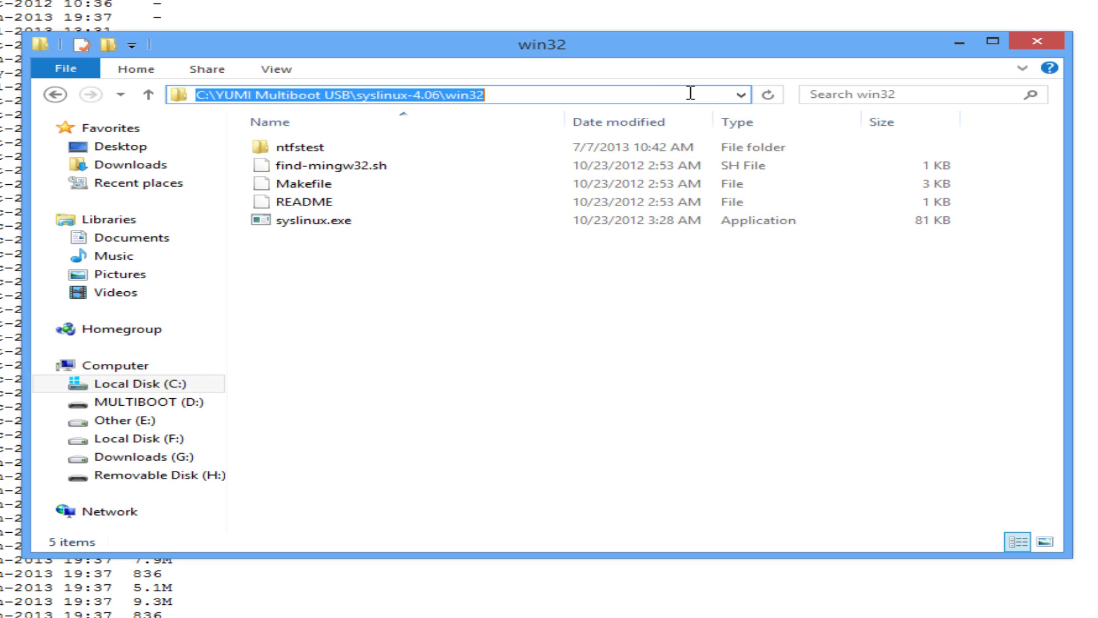
right_click(463, 98)
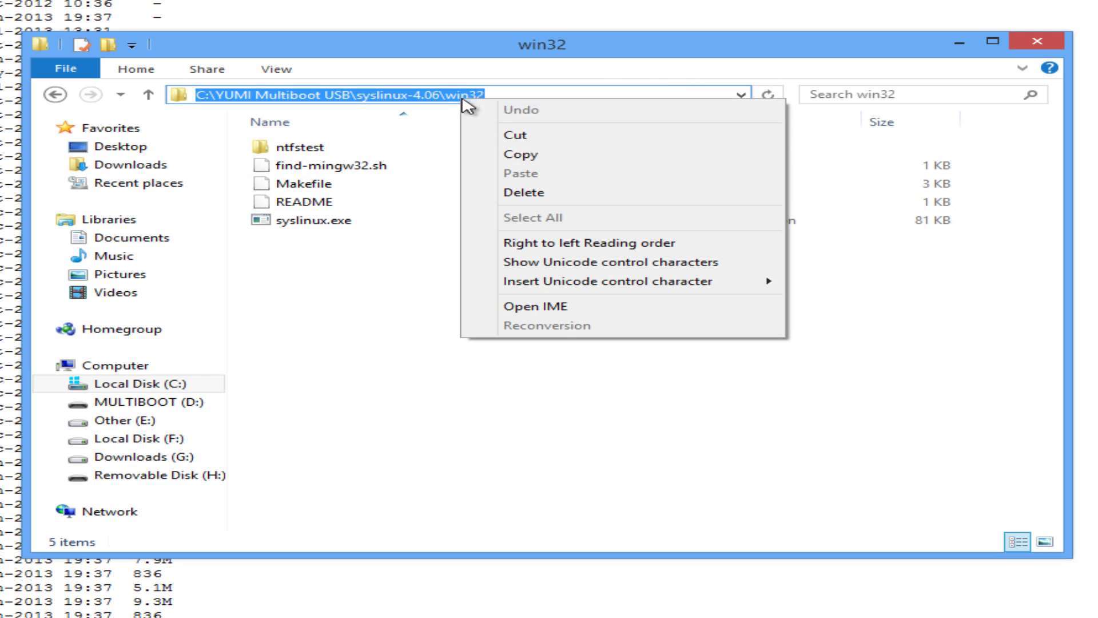
left_click(535, 155)
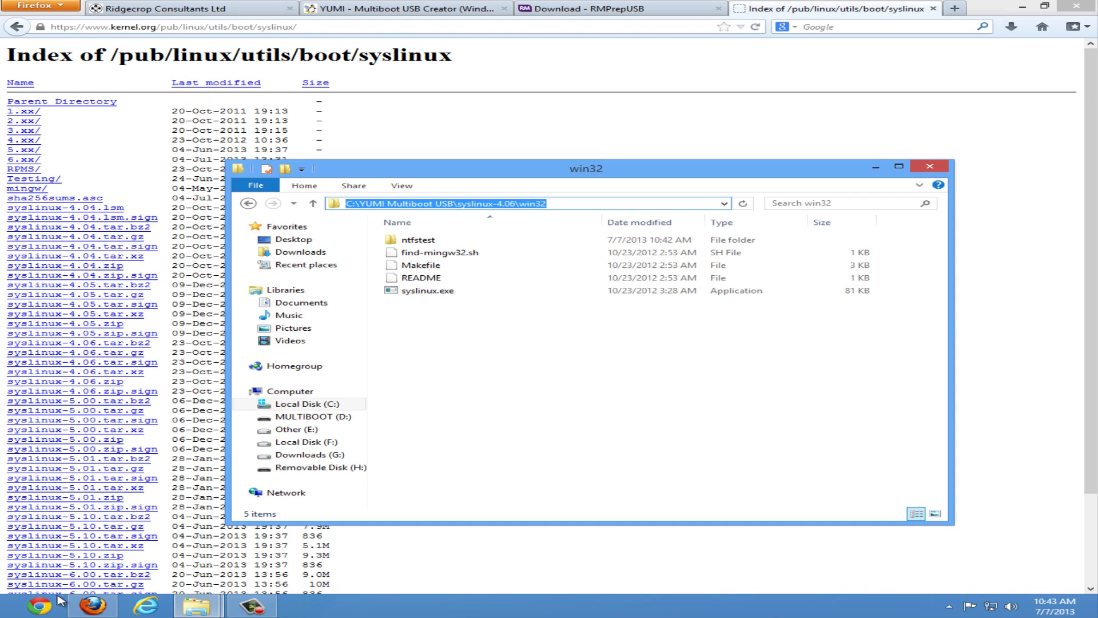
Open an administrator Command Prompt and cd into the copied win32 folder path
right_click(5, 613)
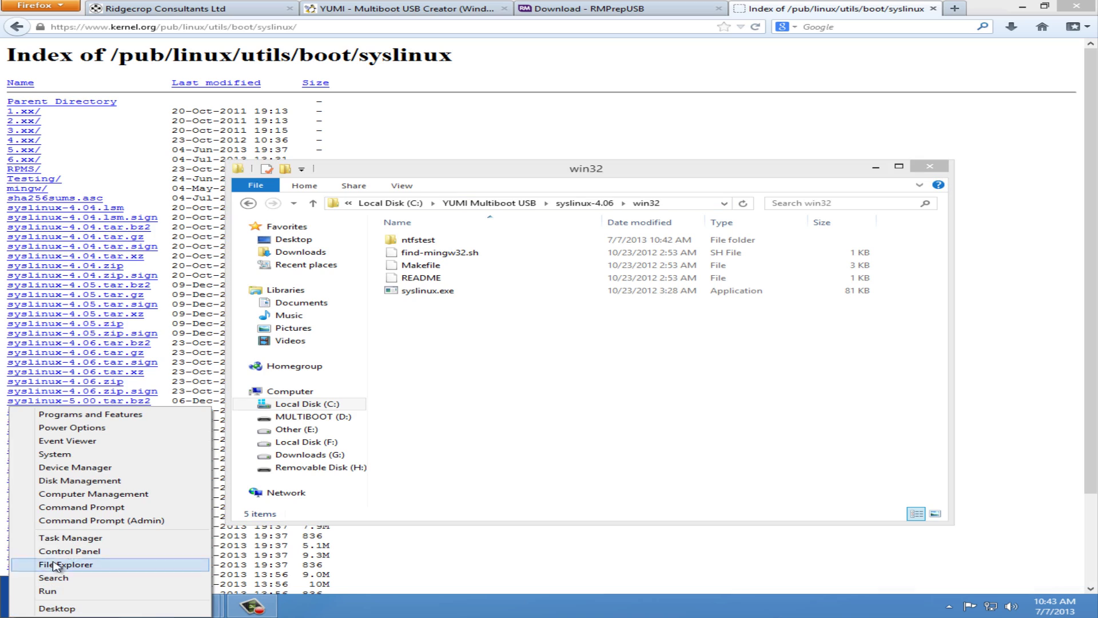
left_click(74, 520)
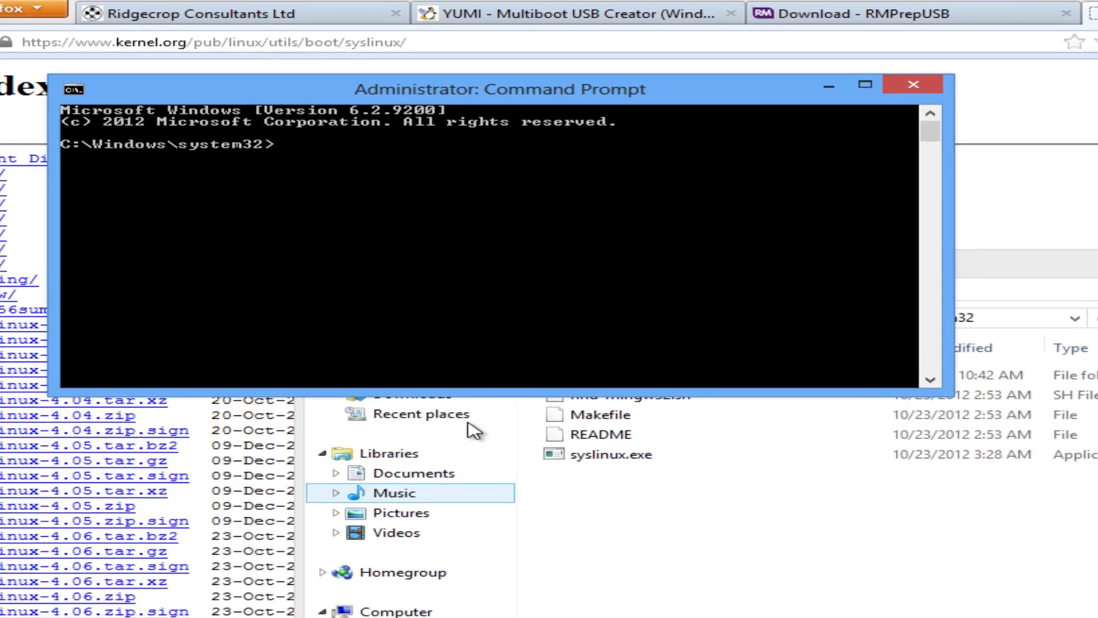
type("cd")
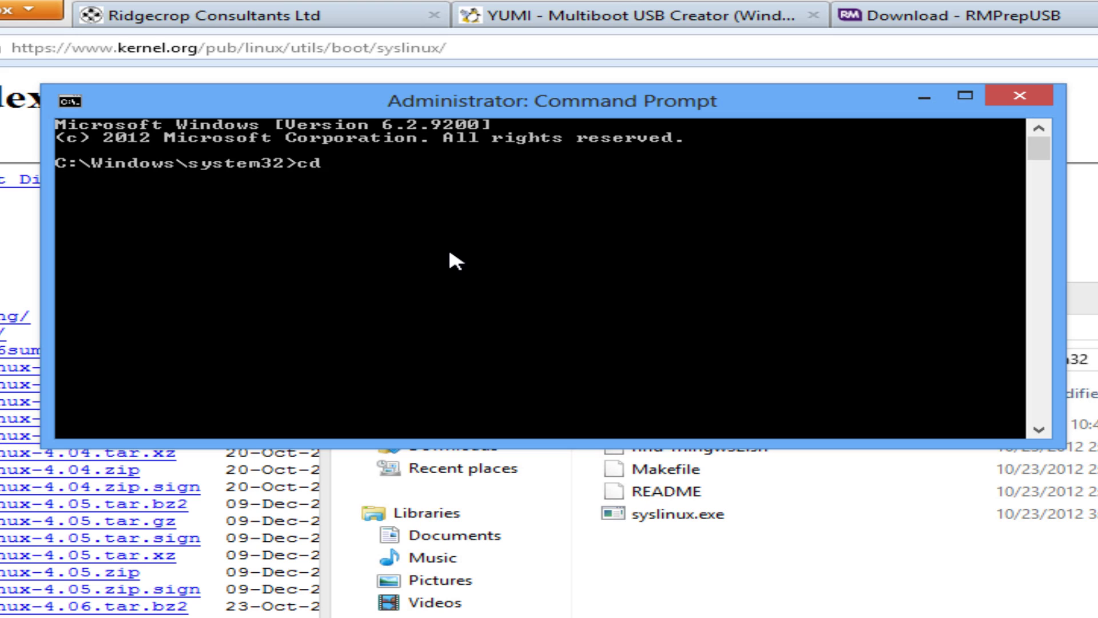
right_click(414, 248)
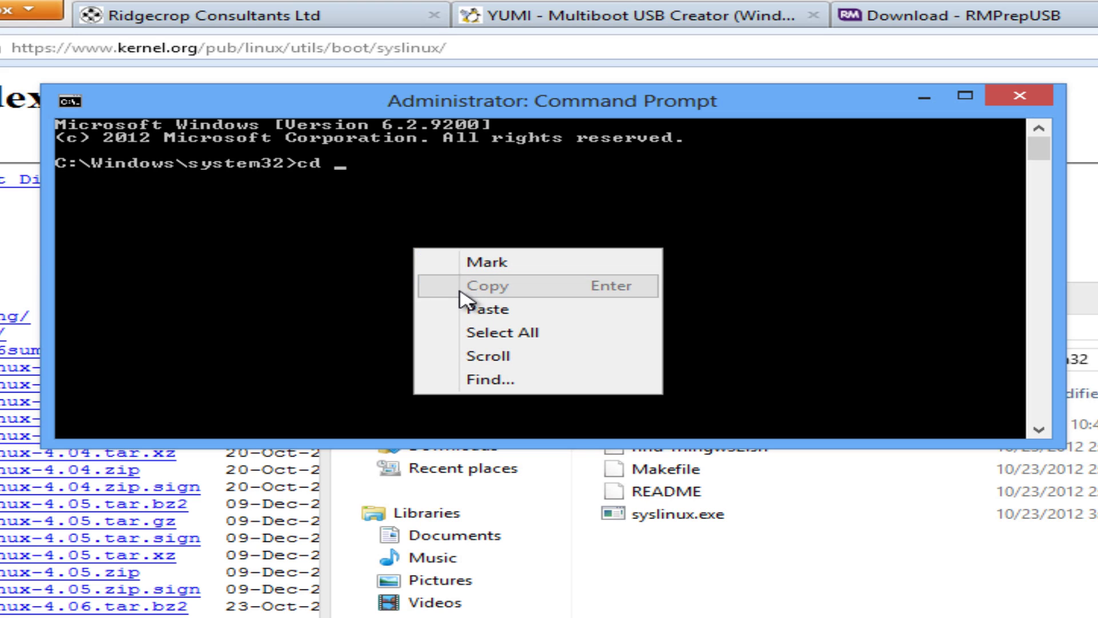
left_click(539, 309)
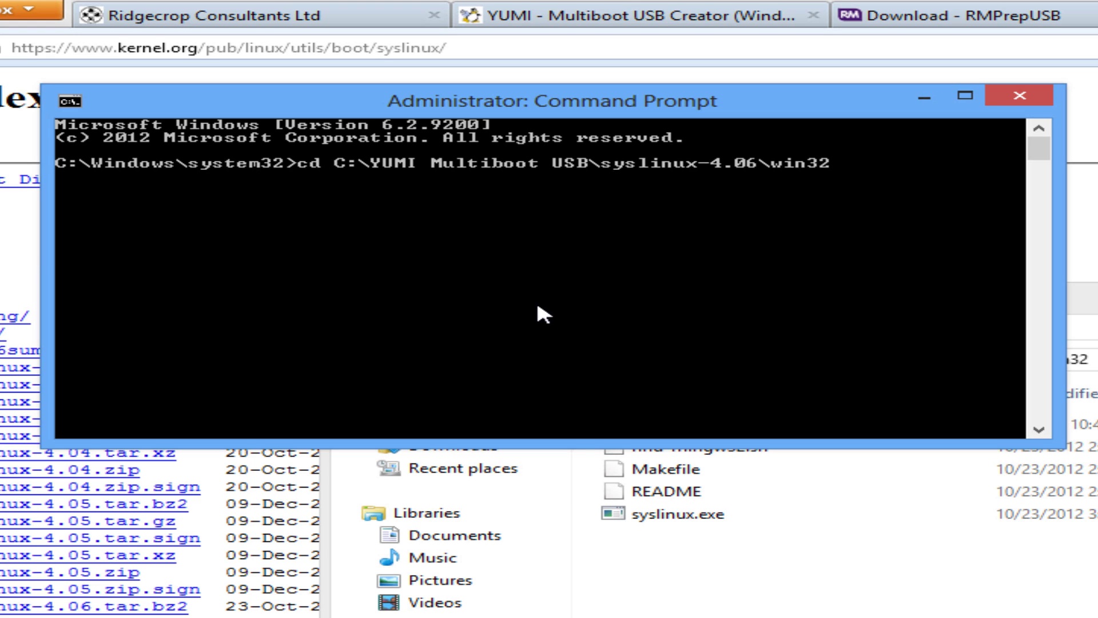
key("Return")
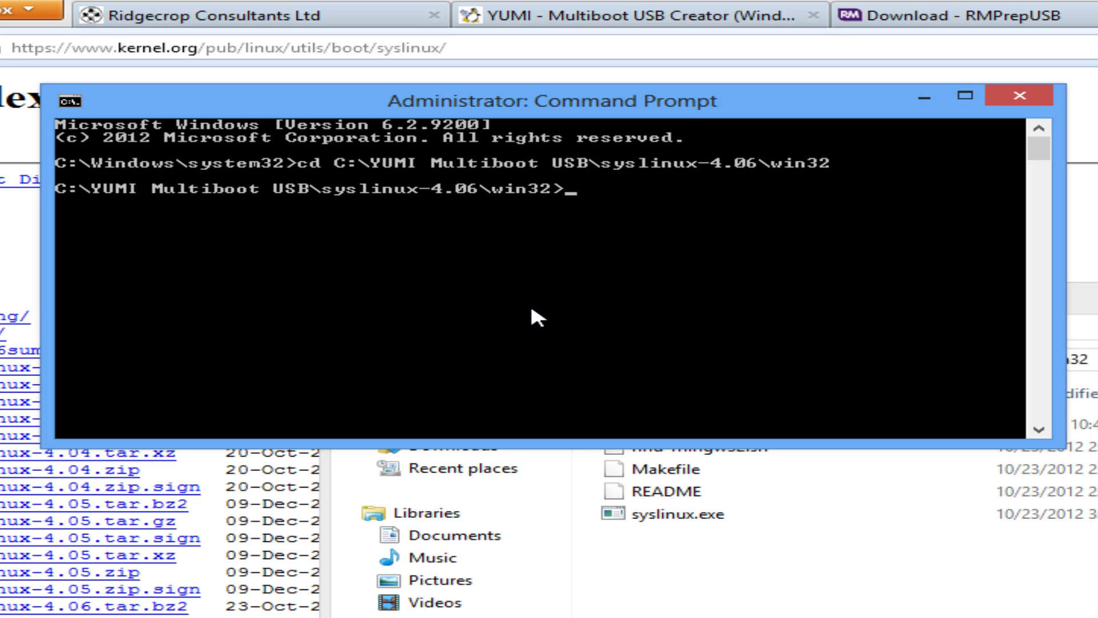
Run syslinux.exe -maf -d /multiboot H: to install syslinux onto drive H:
type("syslinux.exe -maf -d /multiboot #:")
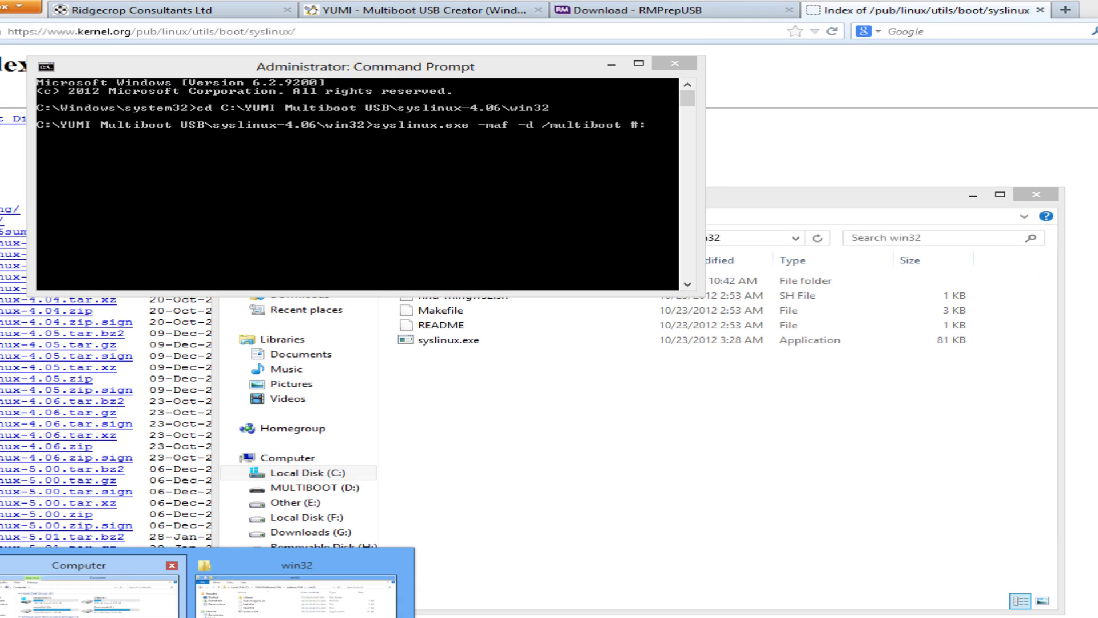
left_click(89, 589)
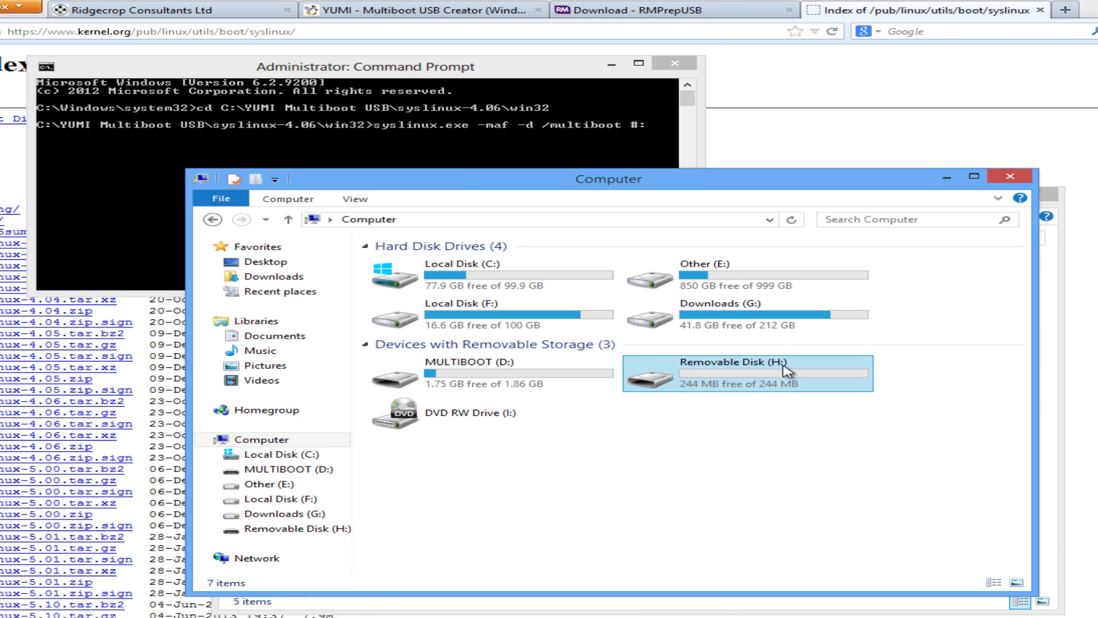
mouse_move(787, 373)
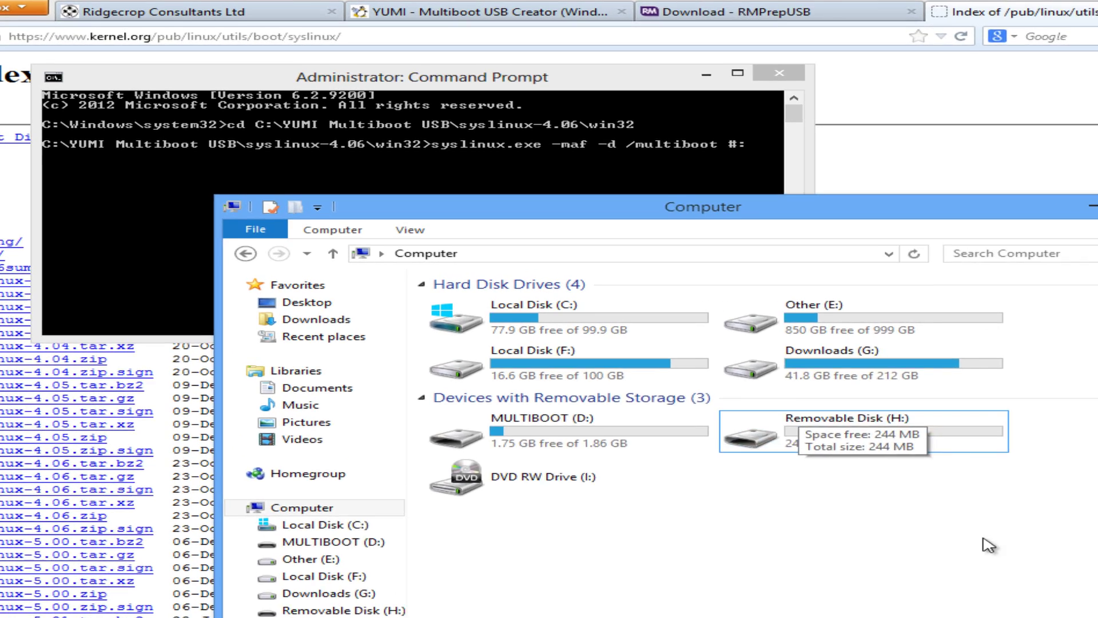
left_click(543, 144)
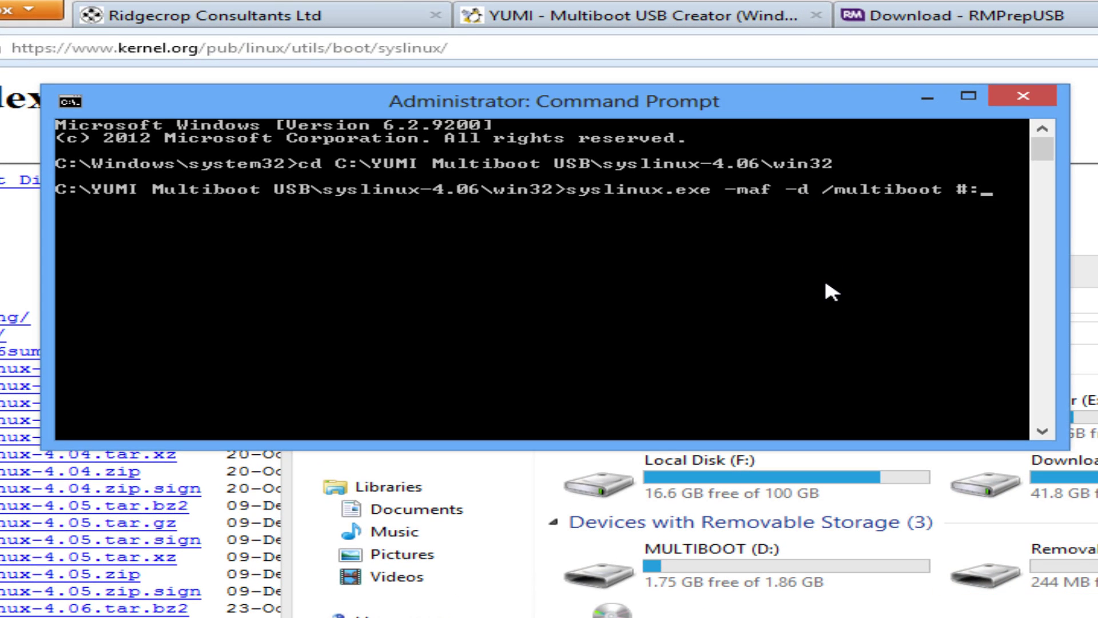
key("BackSpace")
key("BackSpace")
type("H:")
key("Return")
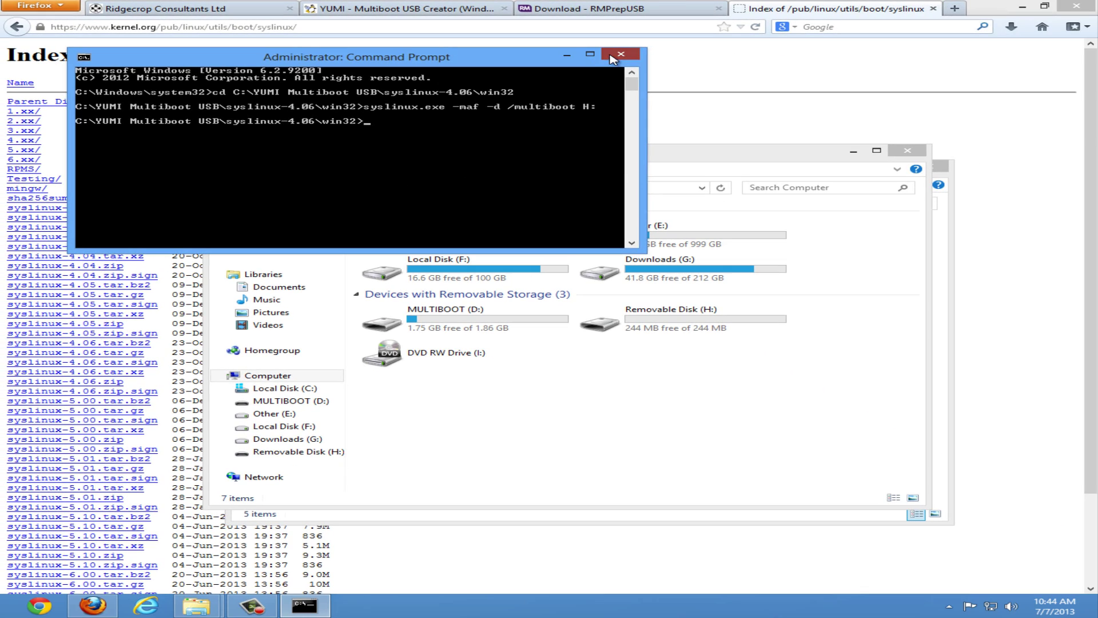
Close the command window and the win32 folder window, and minimize Firefox
left_click(612, 56)
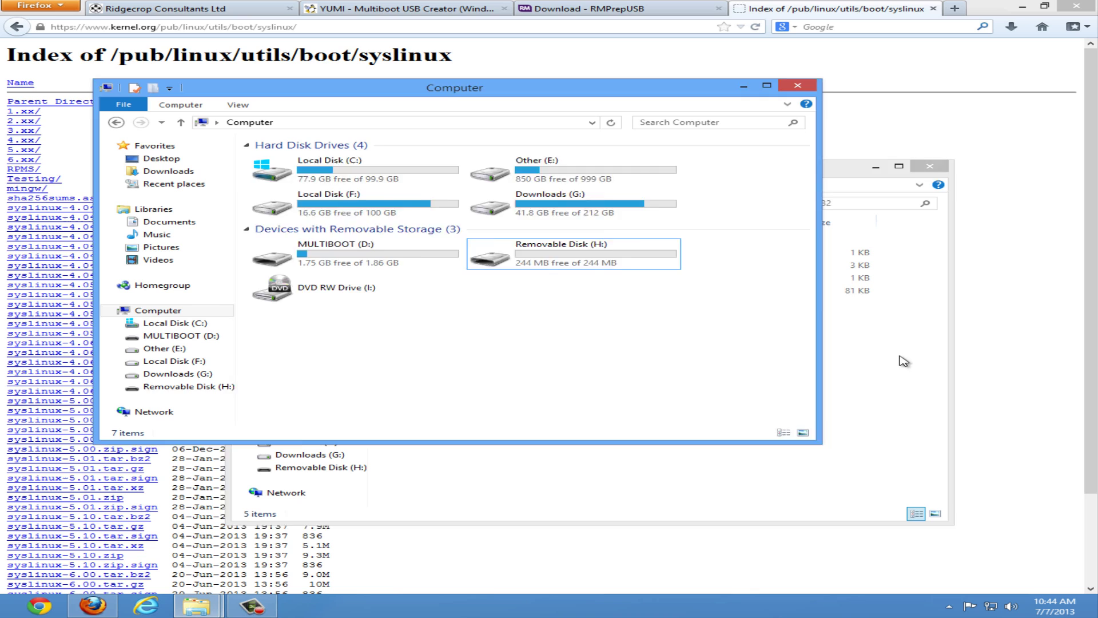
left_click(903, 360)
left_click(931, 167)
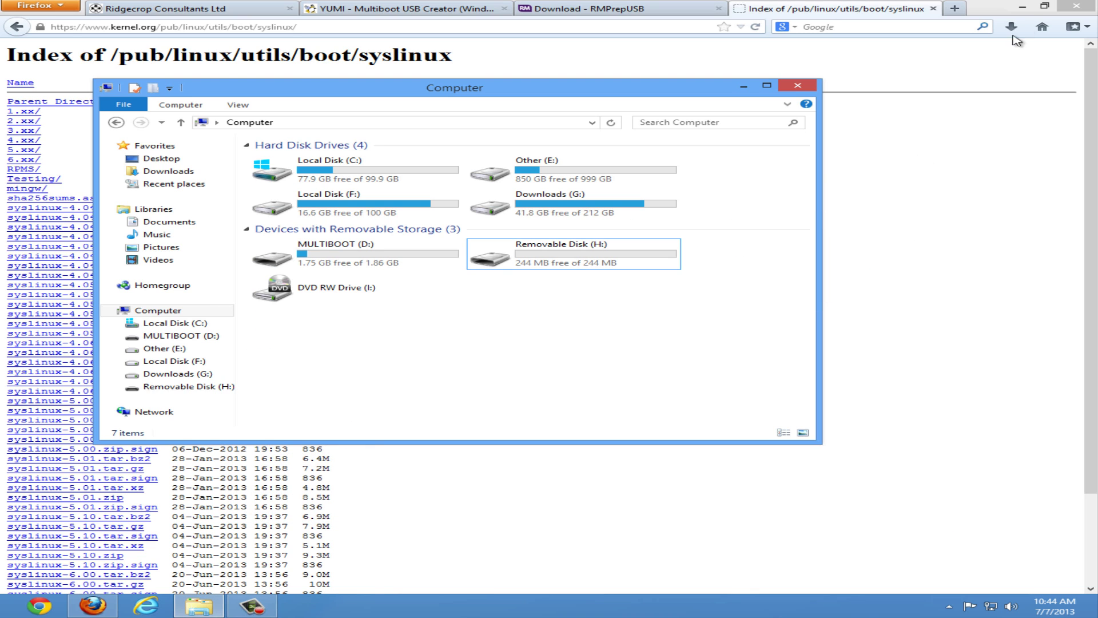
left_click(1021, 6)
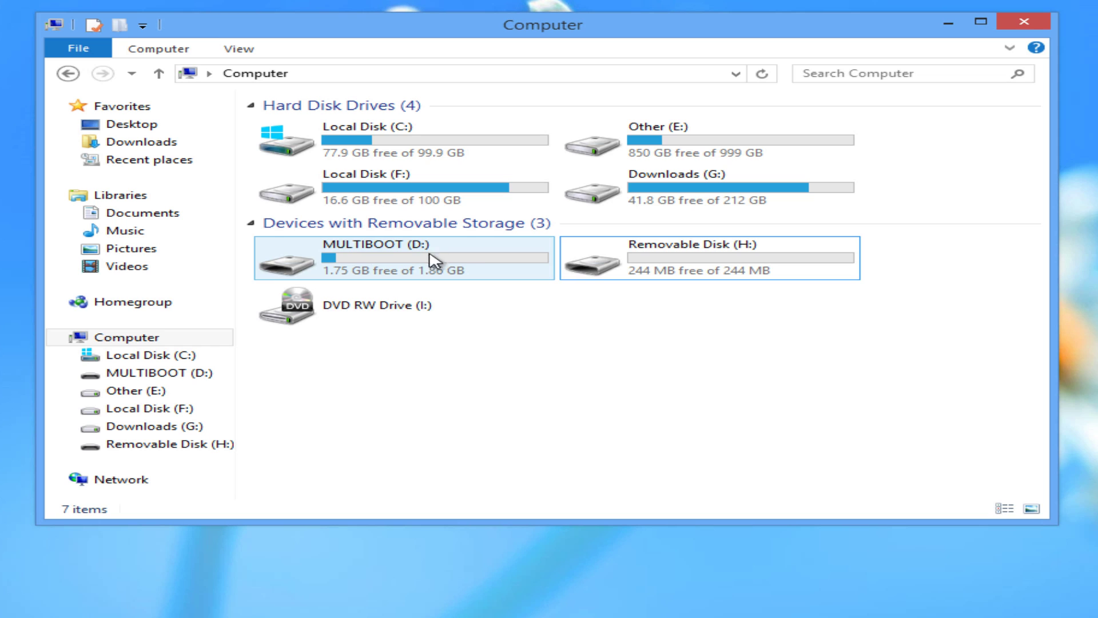
Copy .disk, multiboot, Autorun.inf and usb.ico from MULTIBOOT (D:) onto Removable Disk (H:)
double_click(458, 261)
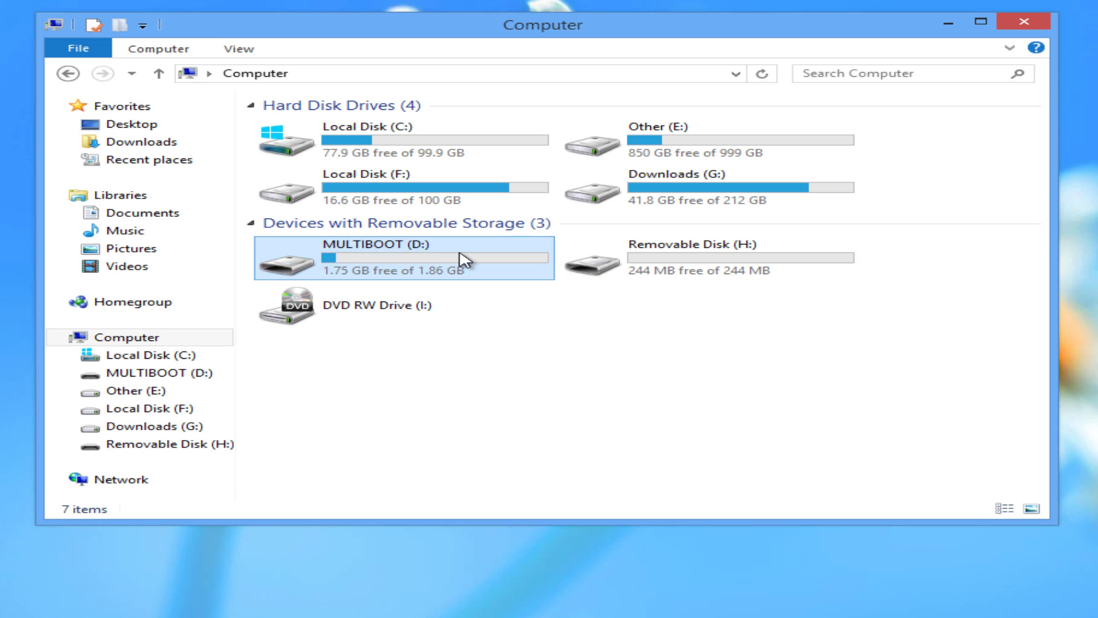
left_click_drag(703, 342, 423, 127)
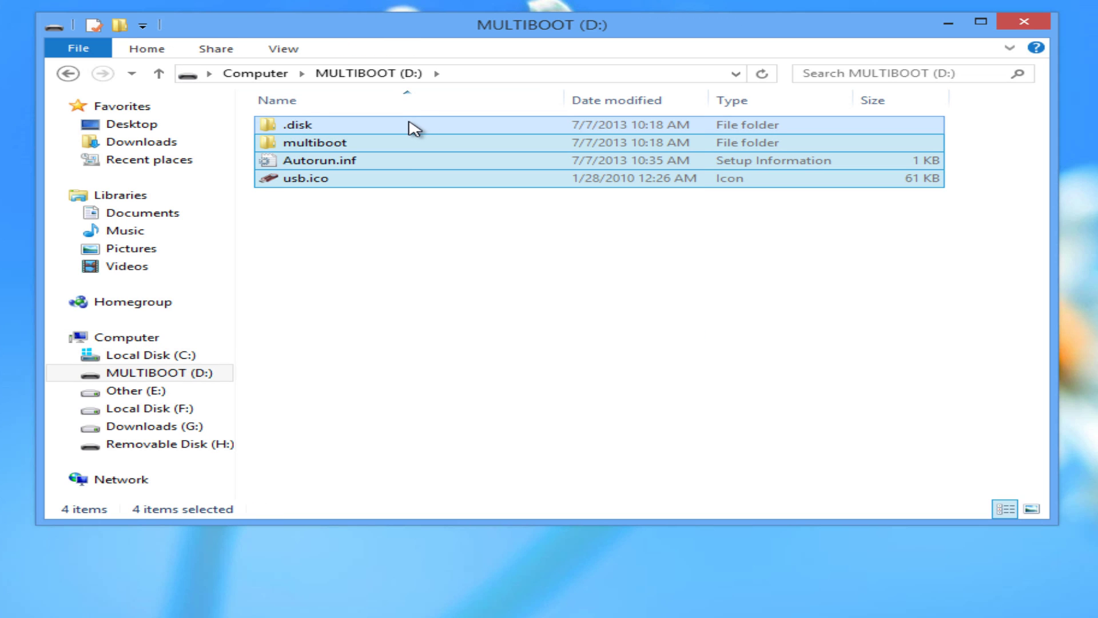
right_click(408, 122)
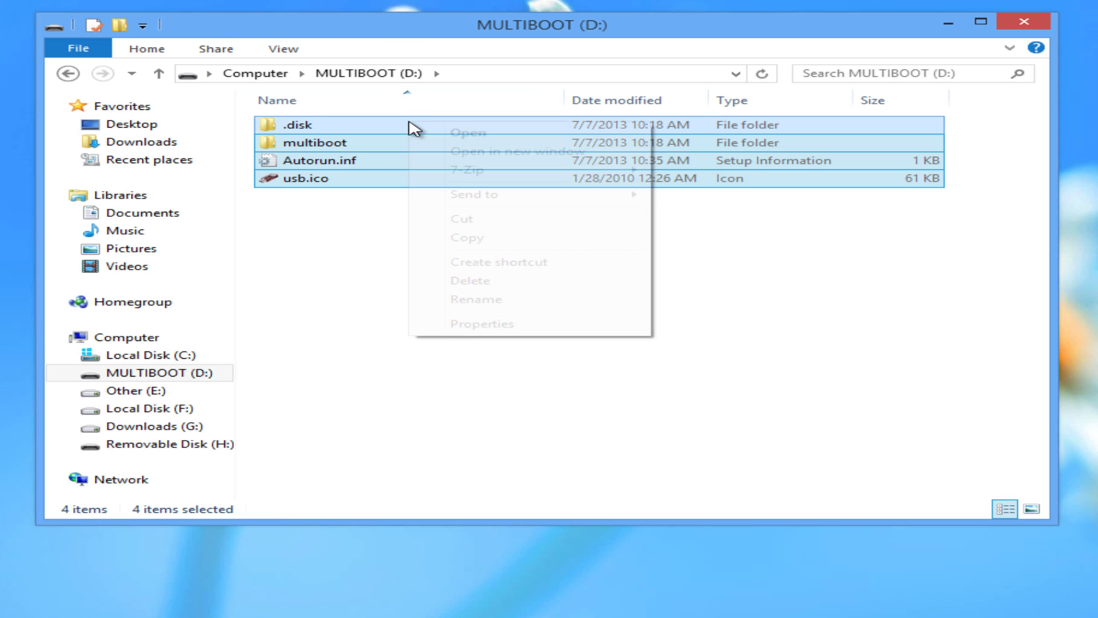
left_click(516, 238)
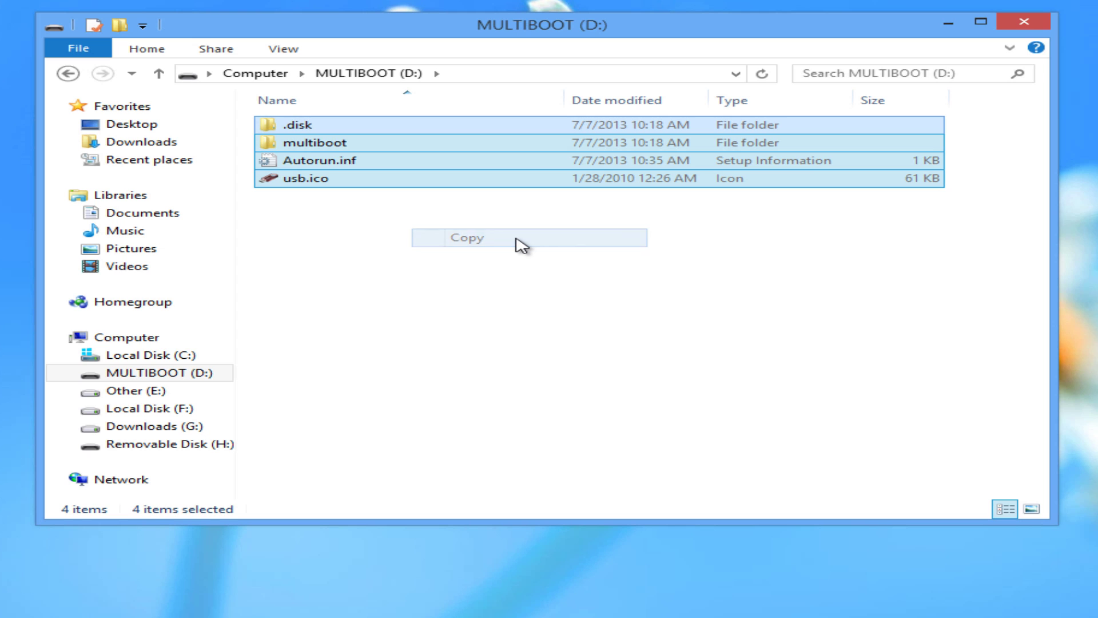
left_click(272, 79)
double_click(760, 269)
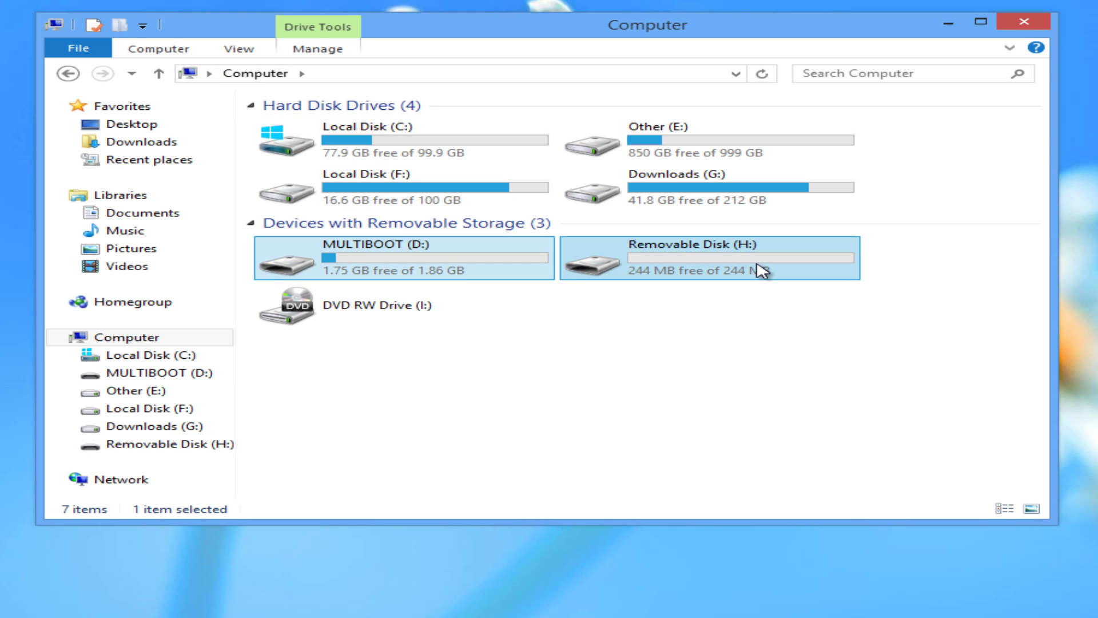
right_click(502, 204)
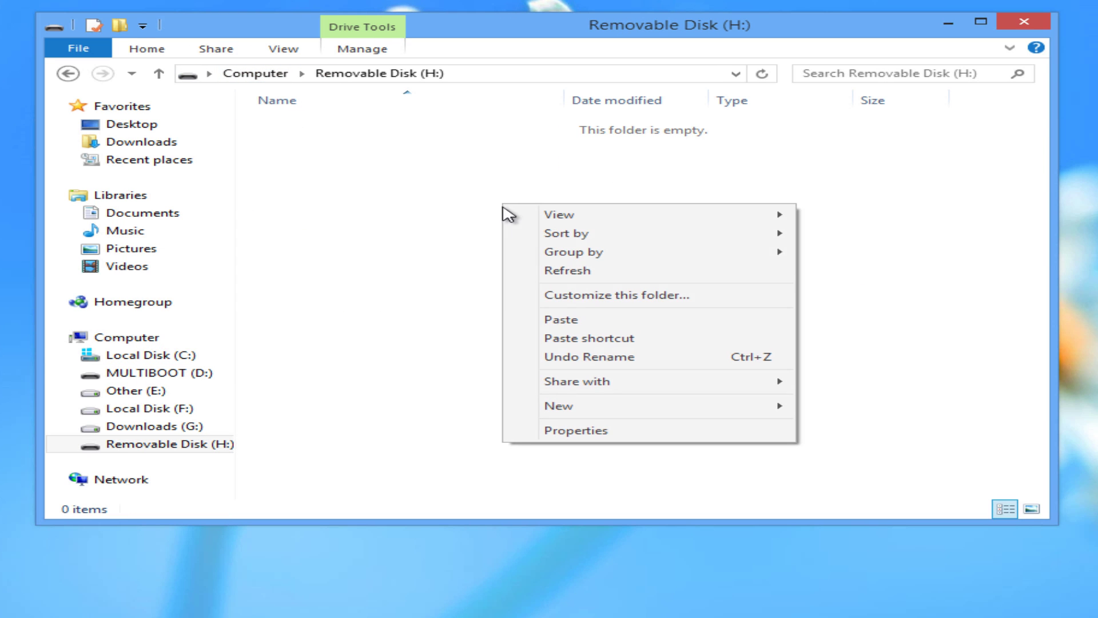
left_click(633, 325)
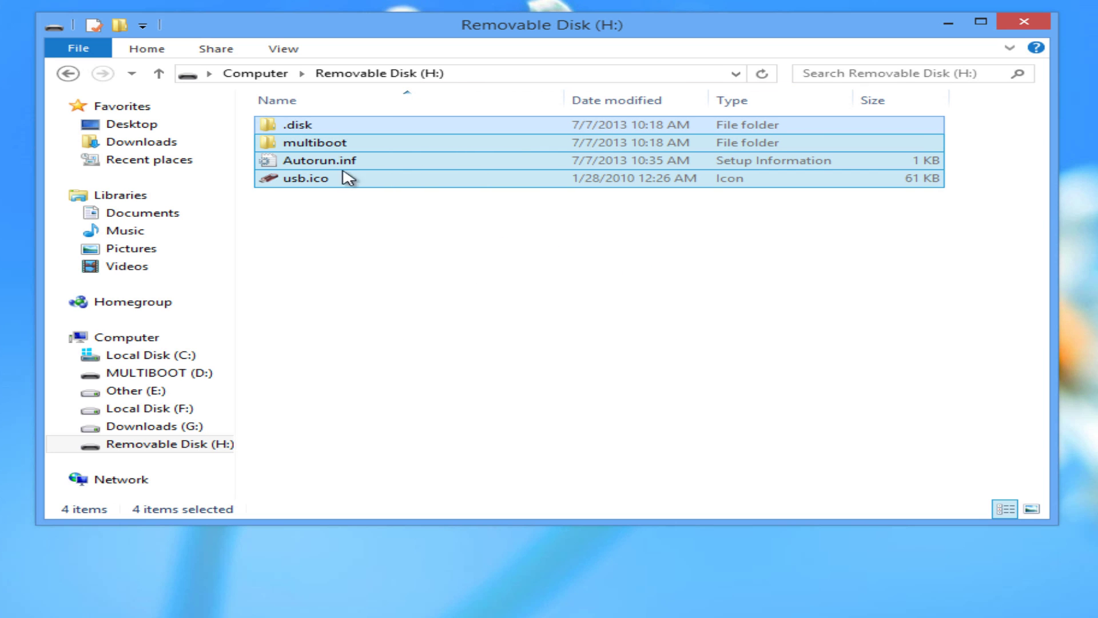
left_click(274, 79)
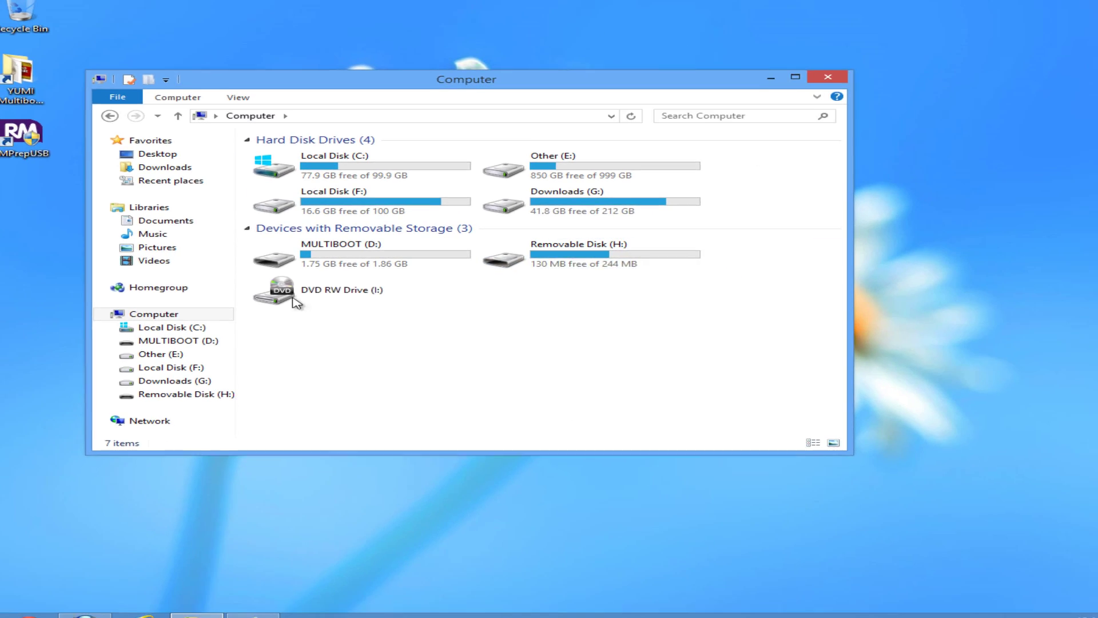
In RMPrepUSB, QEMU-boot drive H: with no emulated hard disk (0) and 1000 MB RAM
double_click(41, 145)
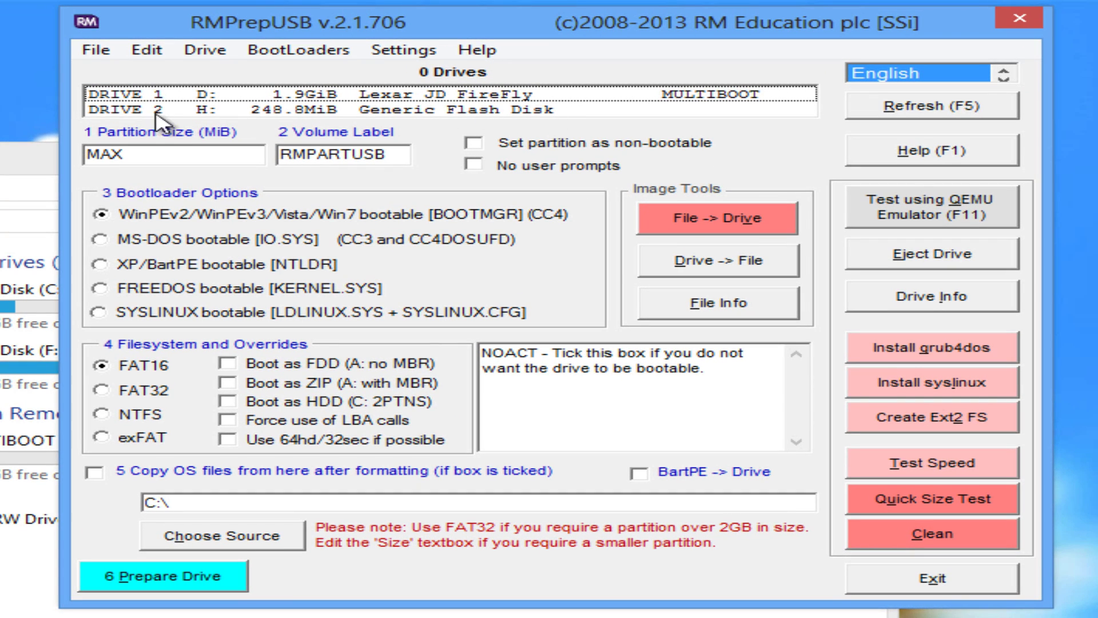
left_click(368, 111)
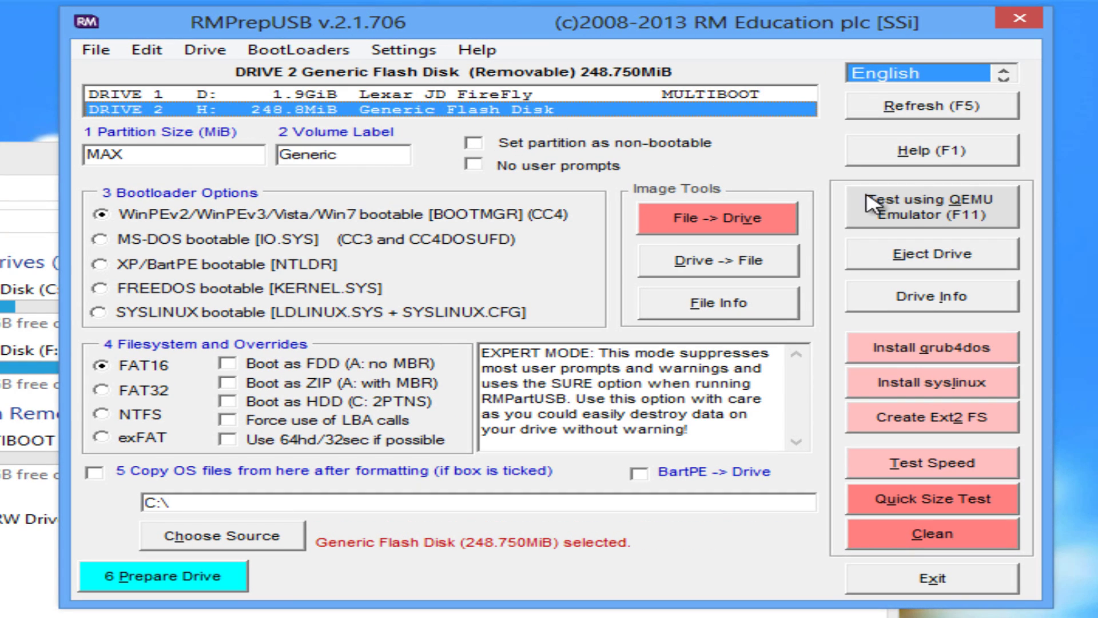
left_click(1002, 216)
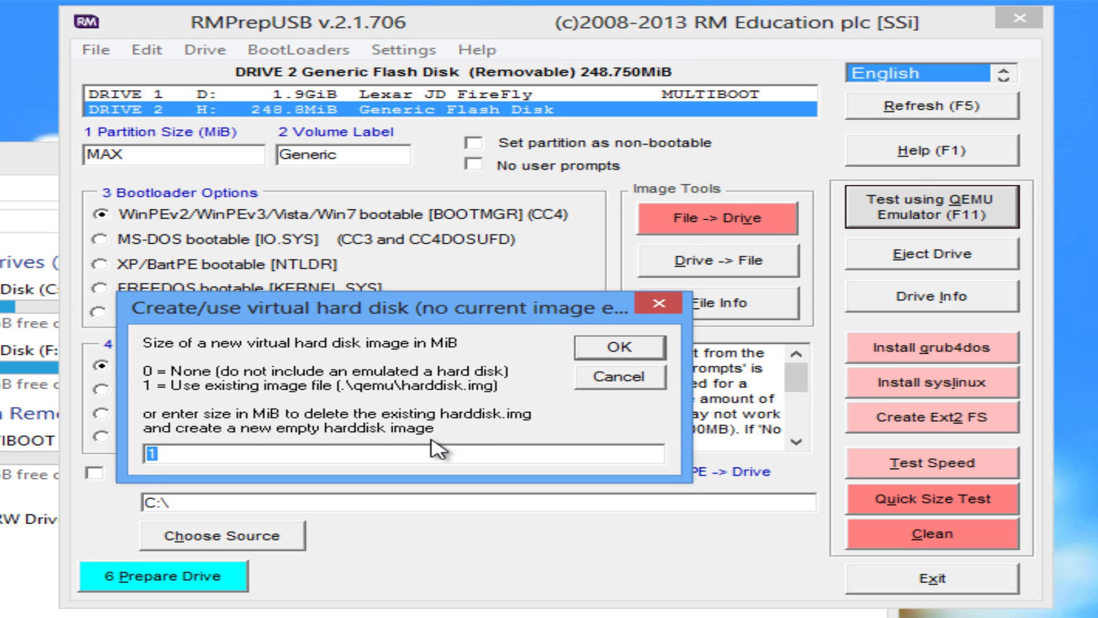
type("0")
left_click(606, 349)
type("1000")
left_click(609, 352)
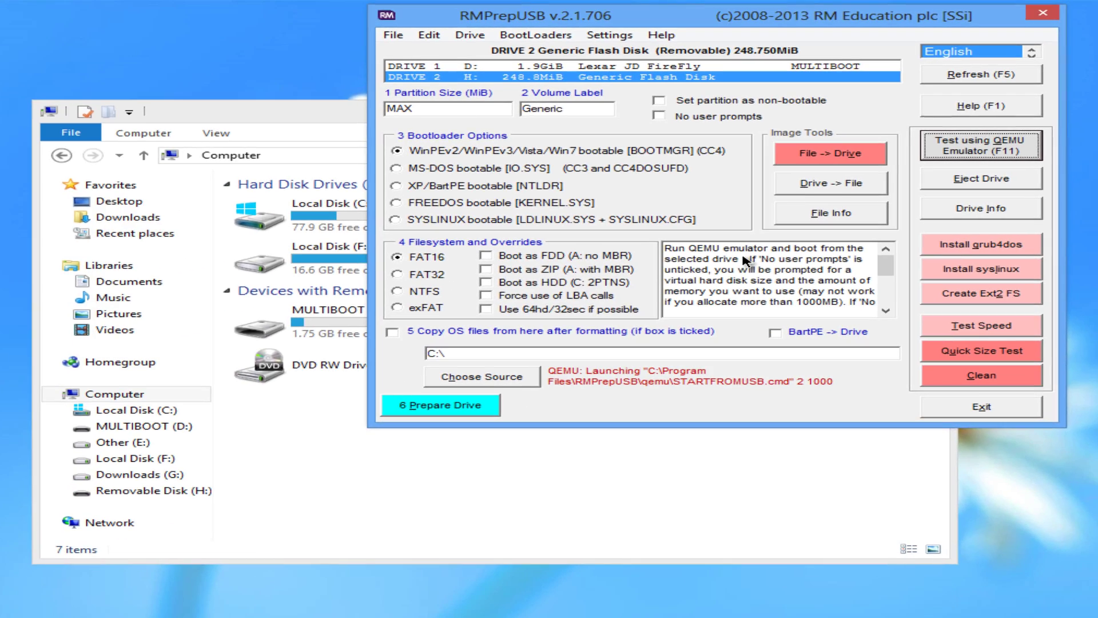
Browse the YUMI menu's Netbook and Linux Distributions submenus, then close QEMU and RMPrepUSB
key("Down")
key("Down")
key("Up")
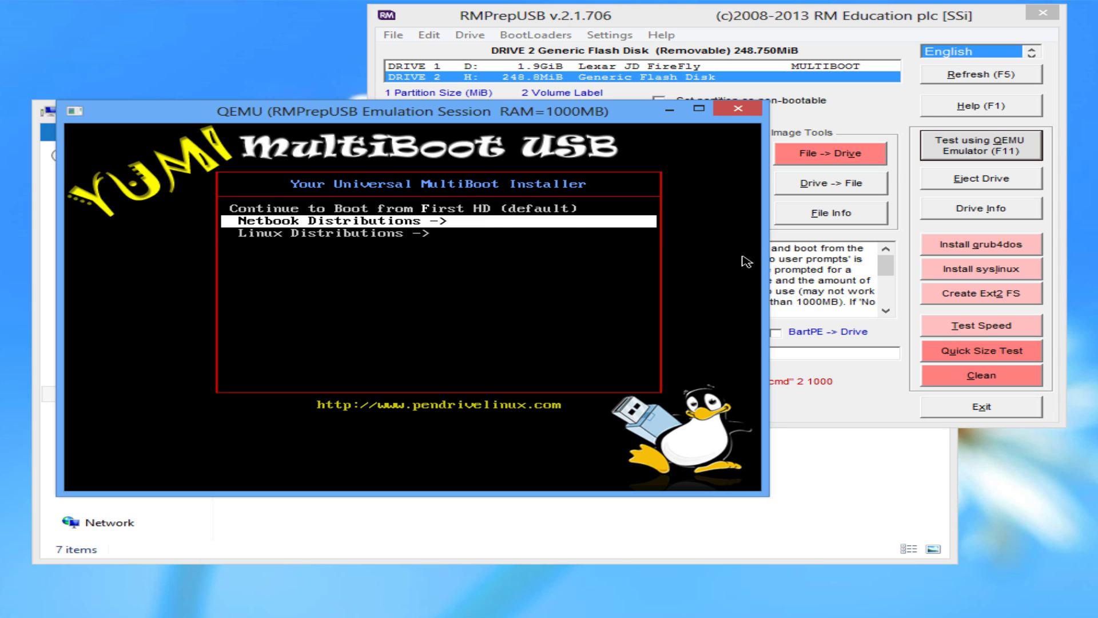
key("Up")
key("Down")
key("Down")
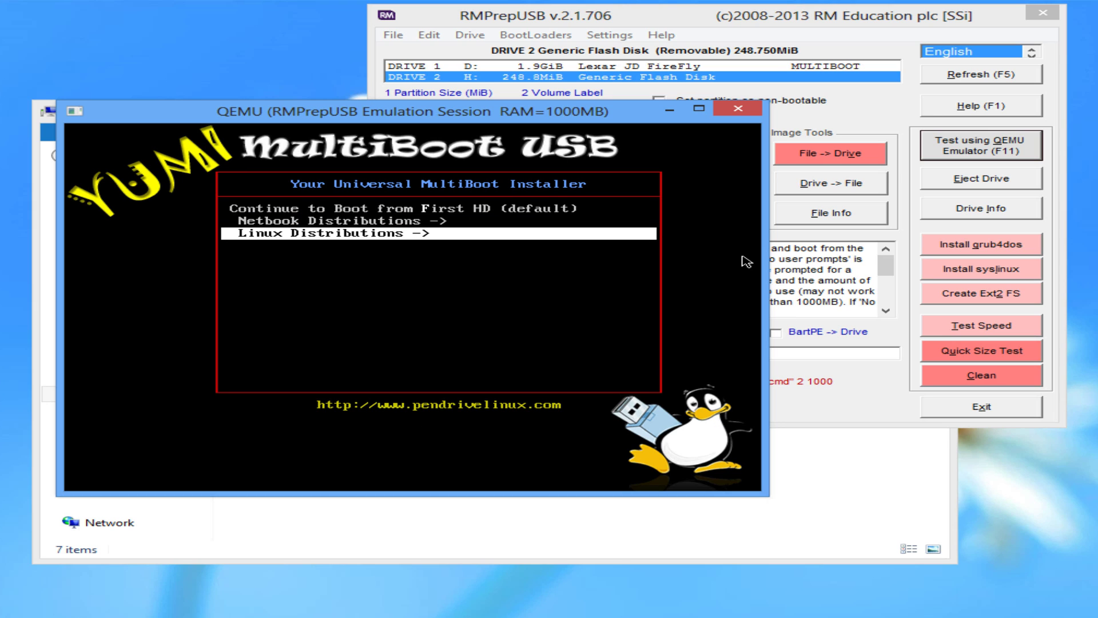
key("Down")
key("Up")
key("Return")
key("Return")
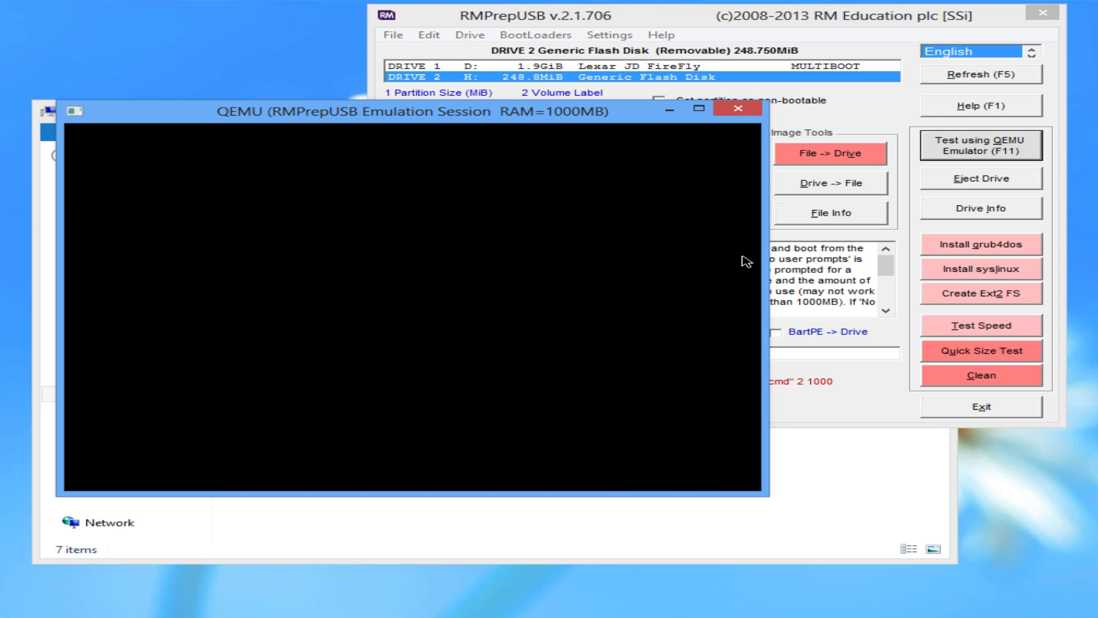
key("Down")
key("Return")
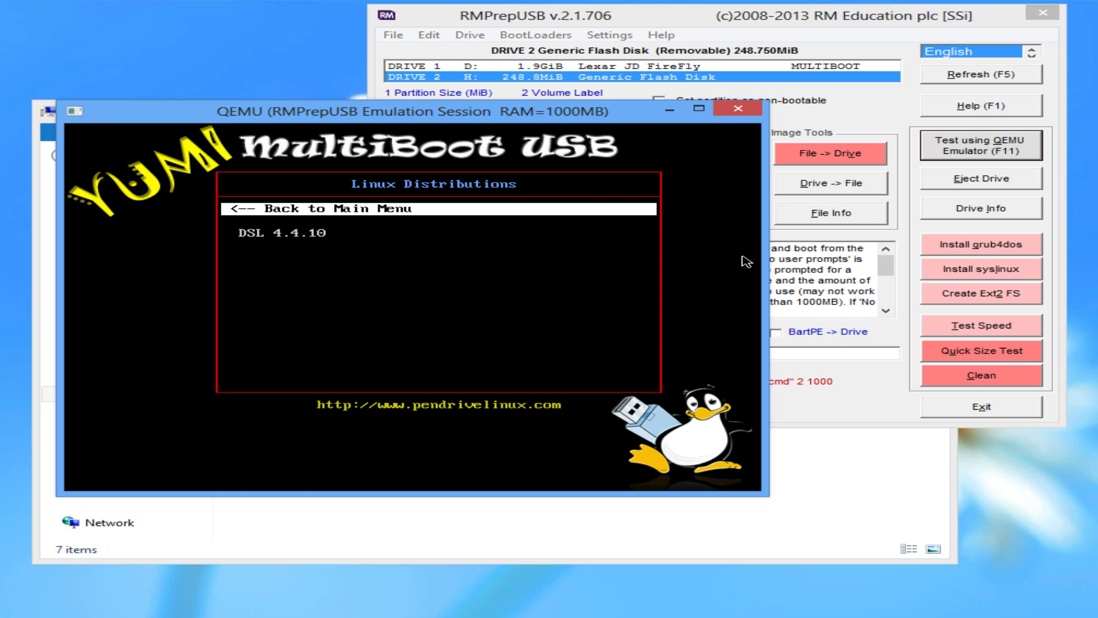
key("Return")
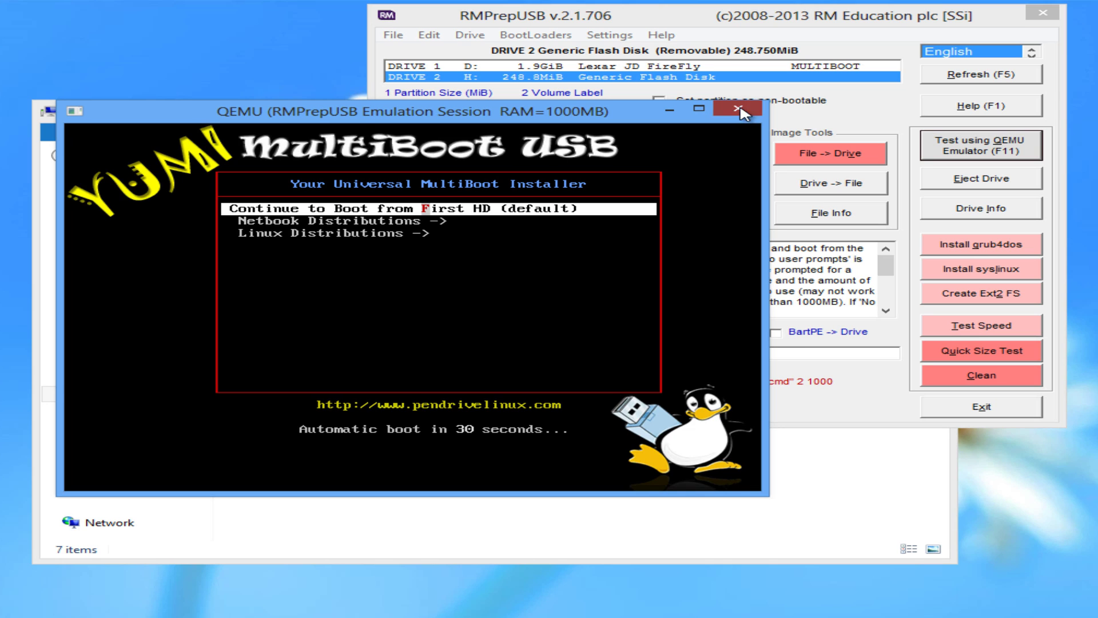
left_click(739, 108)
left_click(1043, 13)
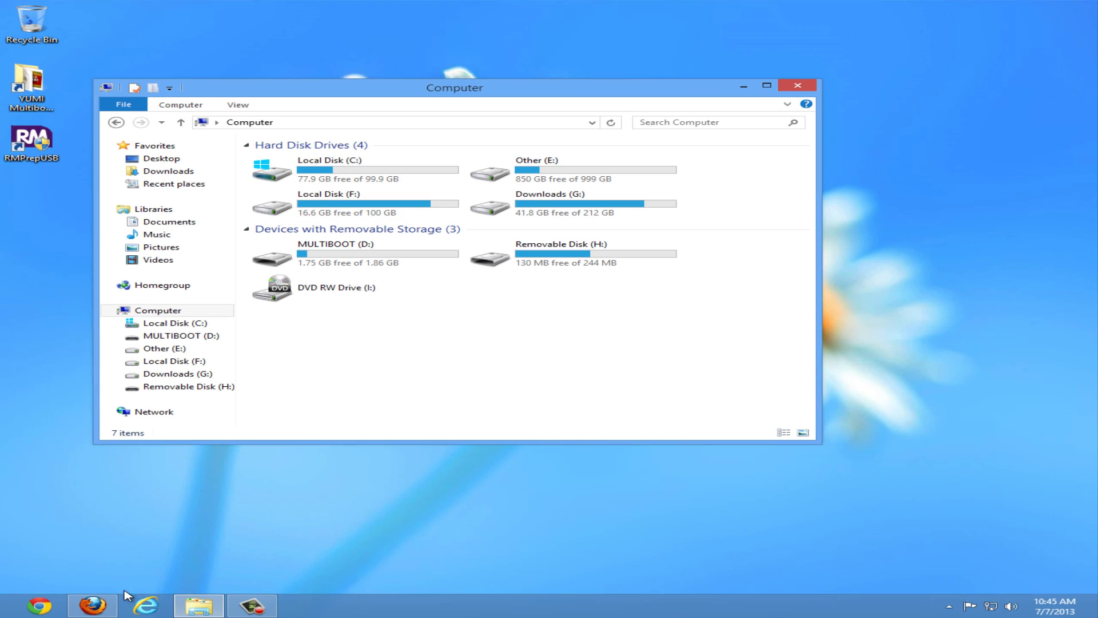
Save the Beyond Compare 3 Windows installer from Scooter Software's download page
left_click(103, 603)
left_click(955, 10)
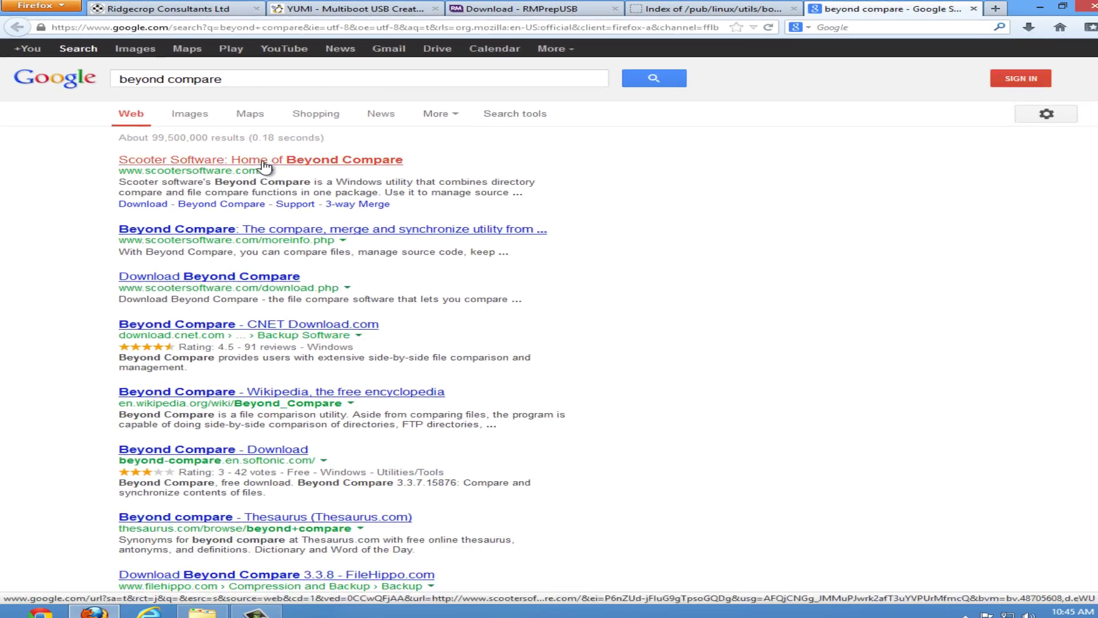
left_click(253, 238)
left_click(679, 105)
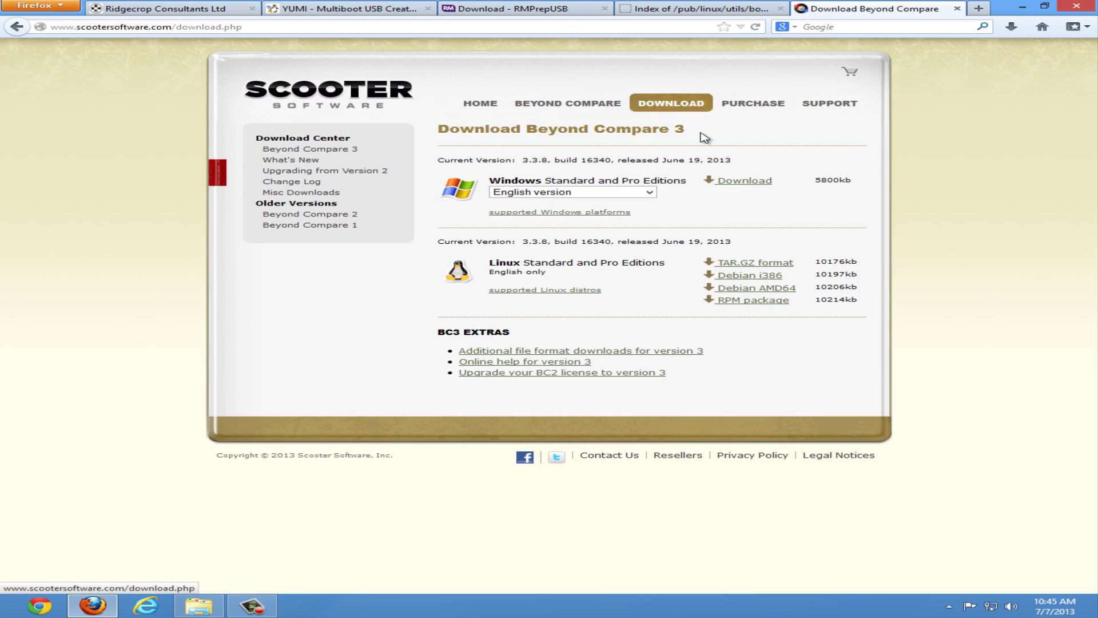
left_click(743, 180)
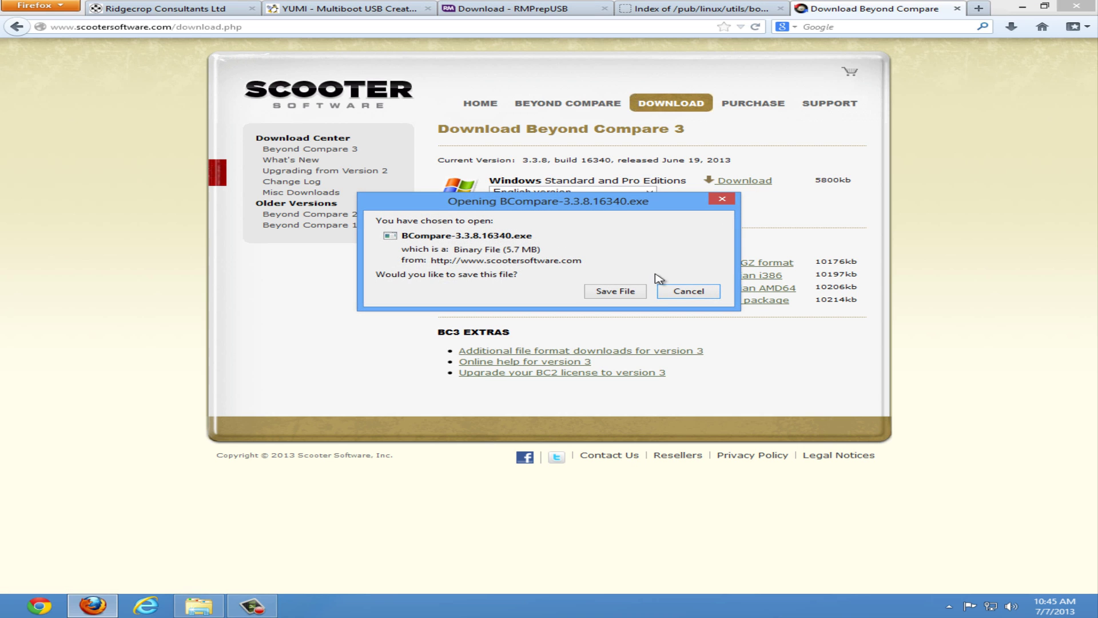
left_click(633, 291)
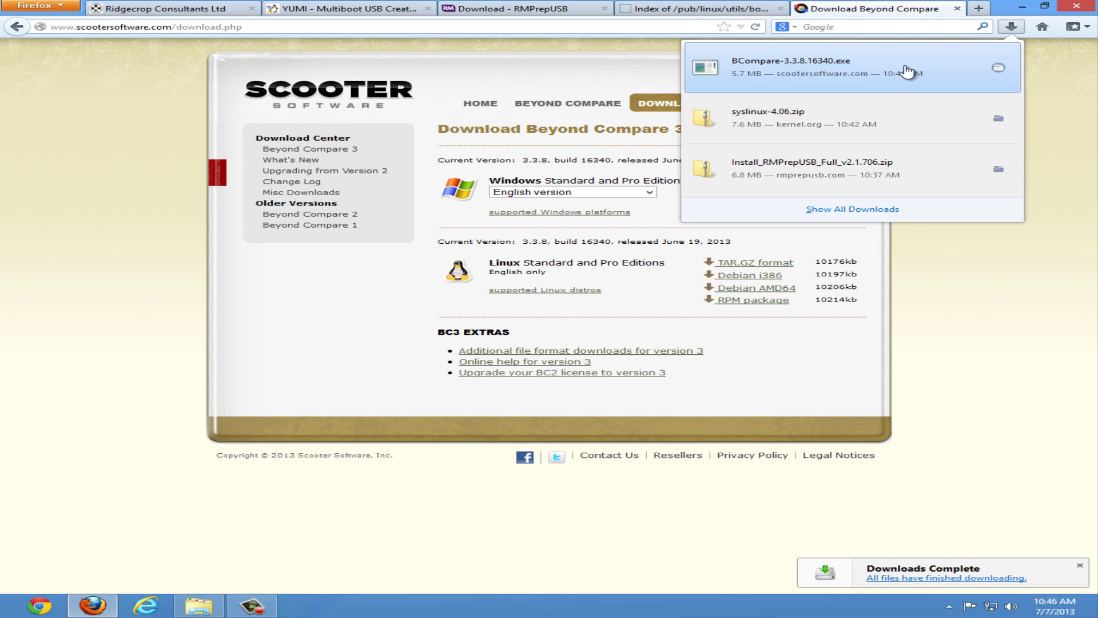
Install Beyond Compare 3 for all users into the default folder, accepting the licence and default options
left_click(902, 70)
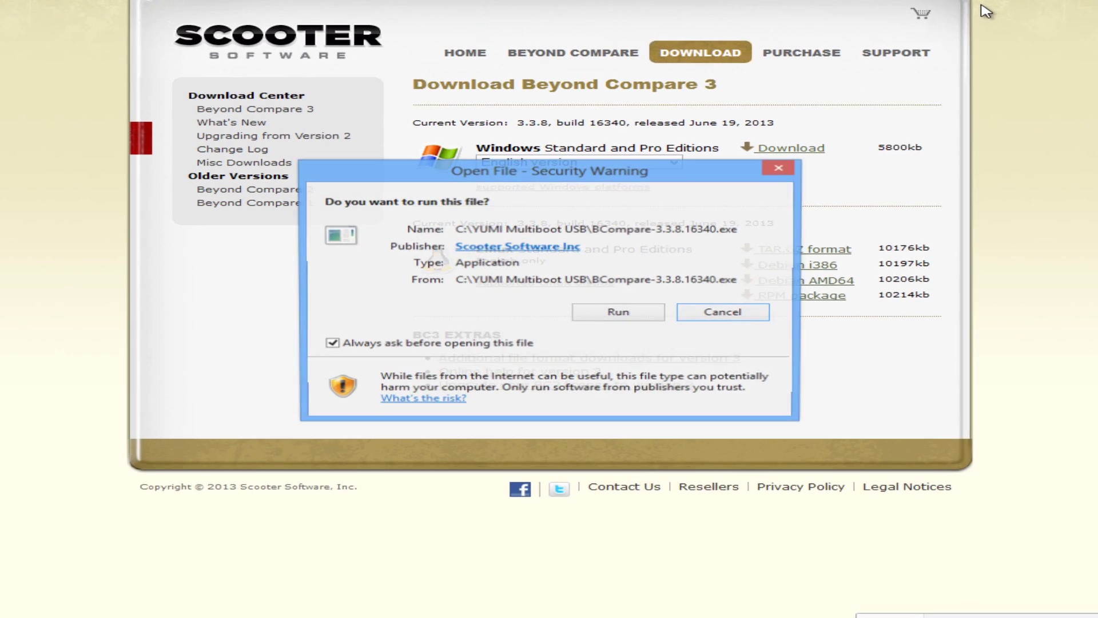
left_click(658, 314)
left_click(738, 450)
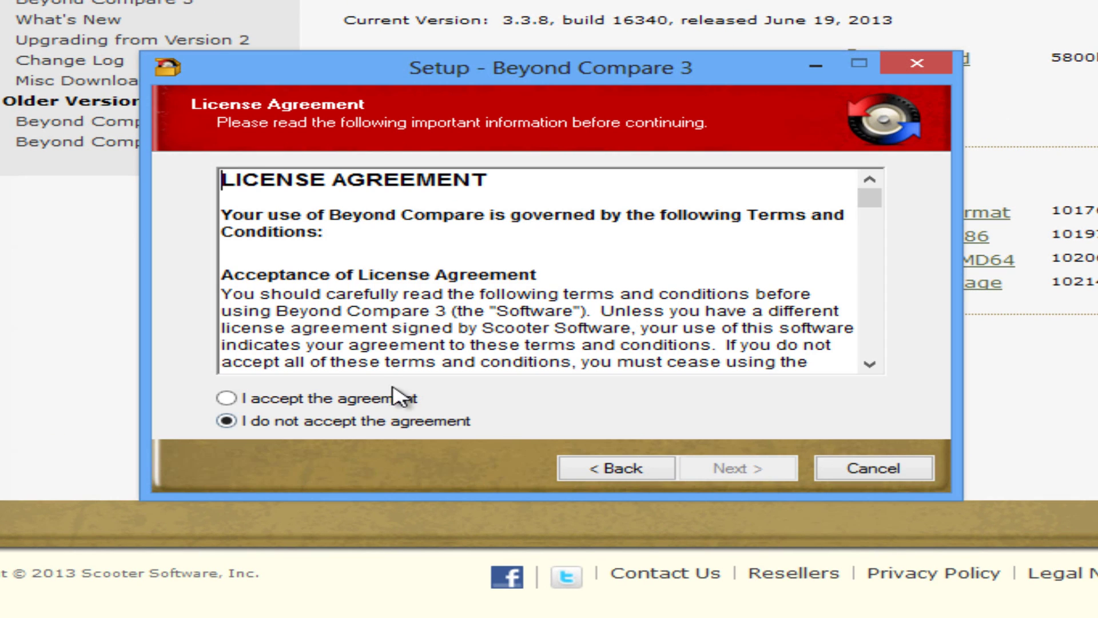
left_click(355, 401)
left_click(741, 470)
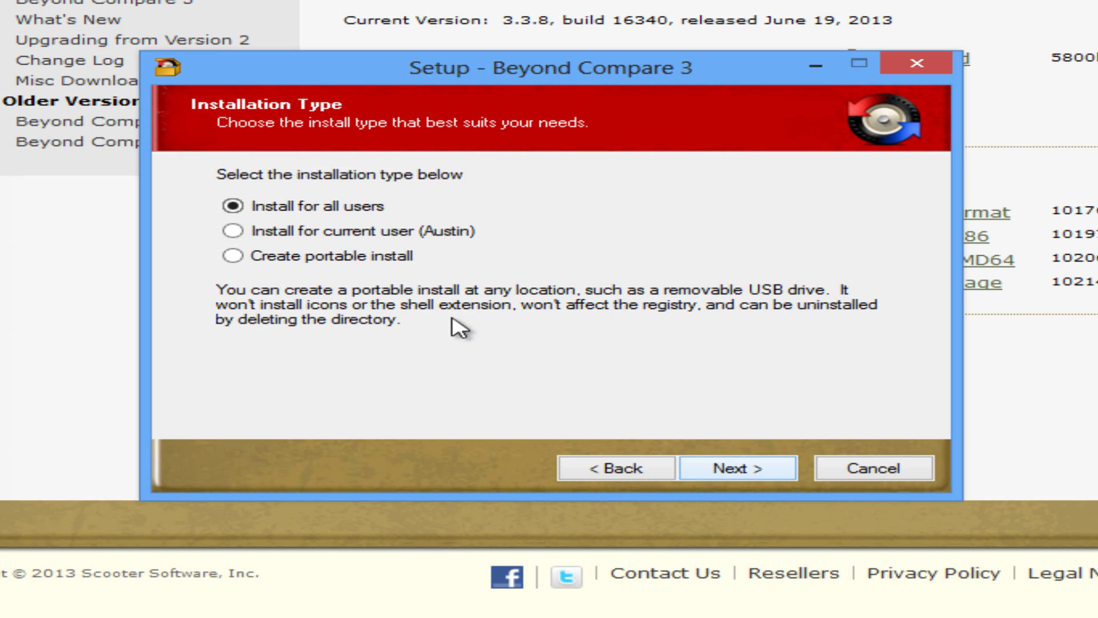
left_click(770, 469)
left_click(769, 470)
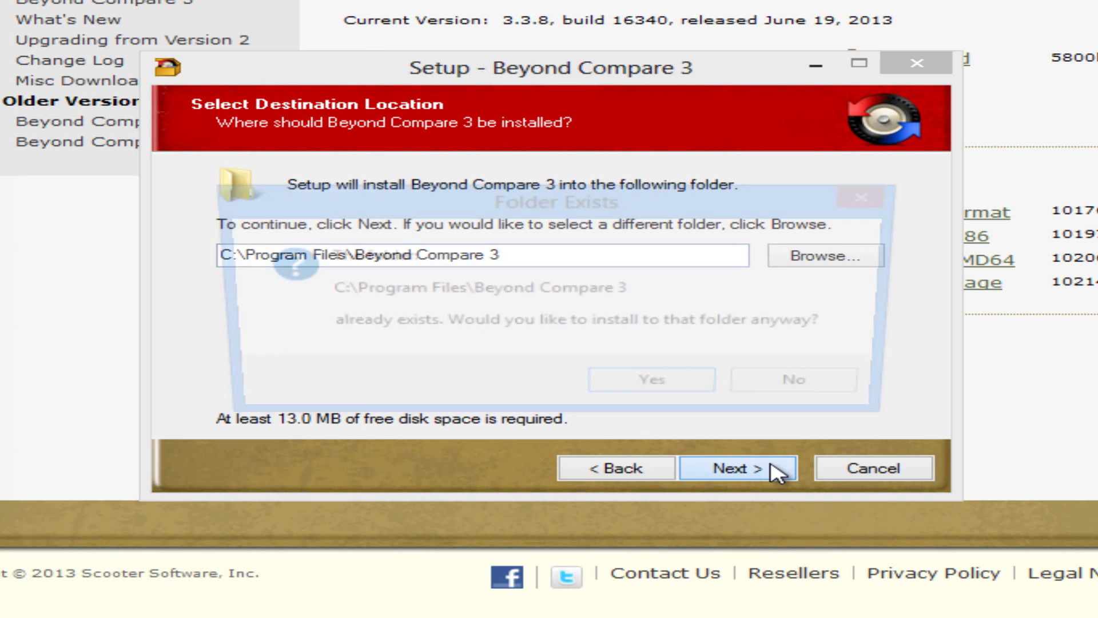
left_click(703, 395)
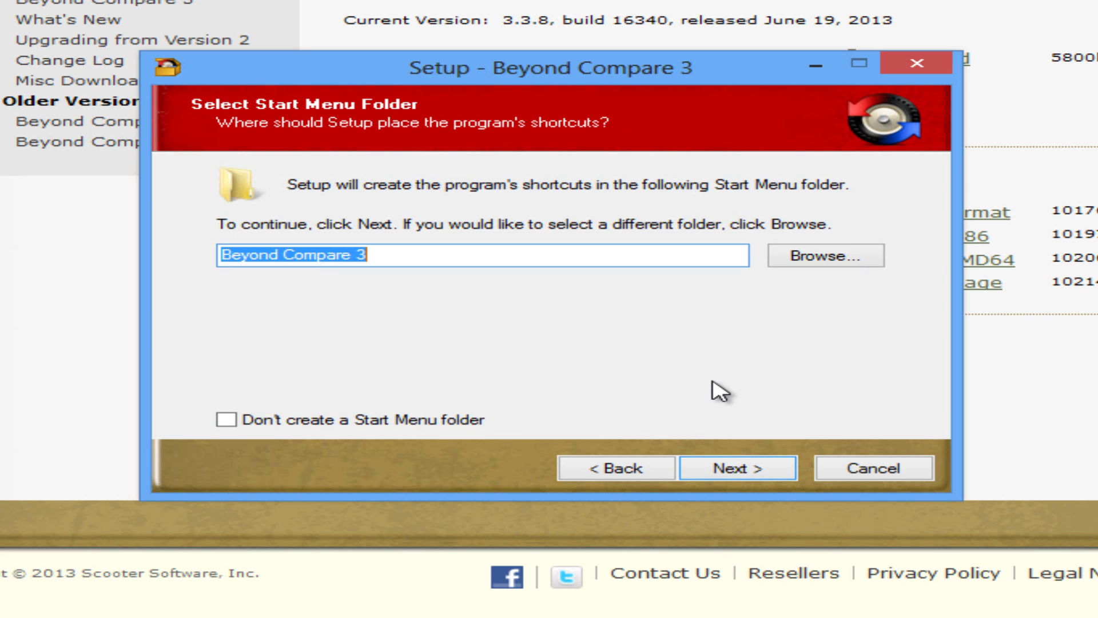
left_click(788, 471)
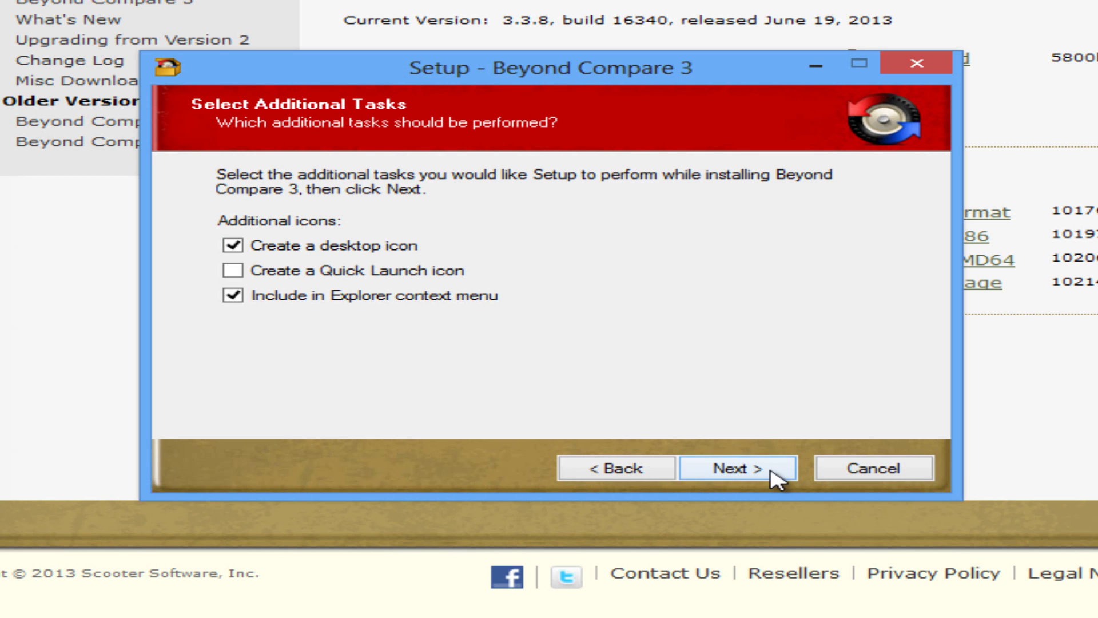
left_click(772, 477)
left_click(766, 471)
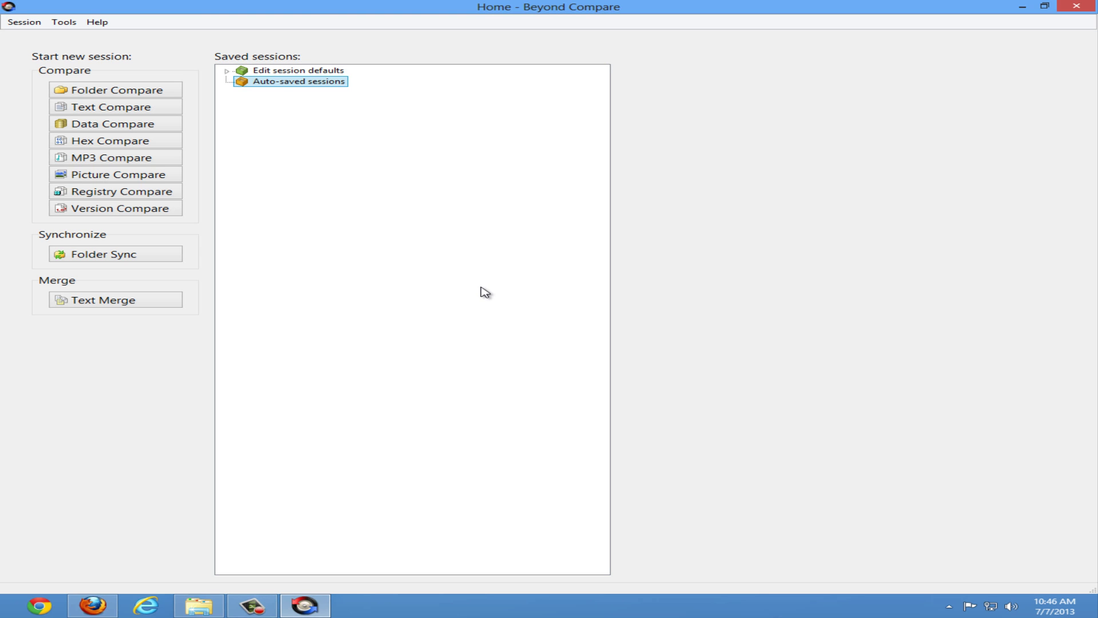
Start a Folder Compare of D:\ against H:\ and select all four left-pane items
left_click(170, 91)
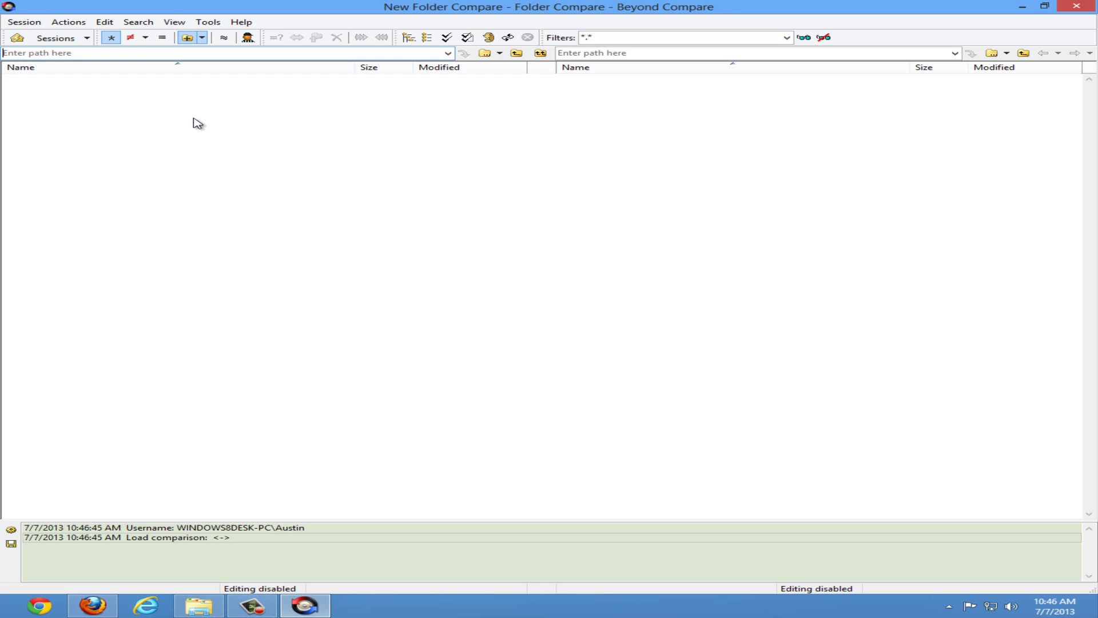
left_click(207, 606)
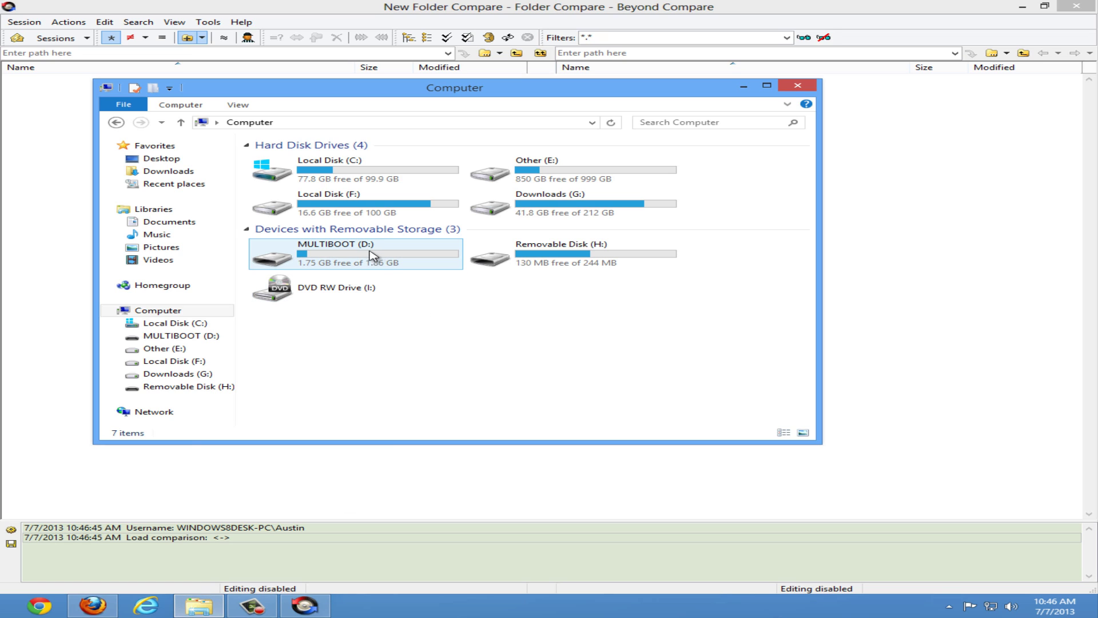
mouse_move(376, 254)
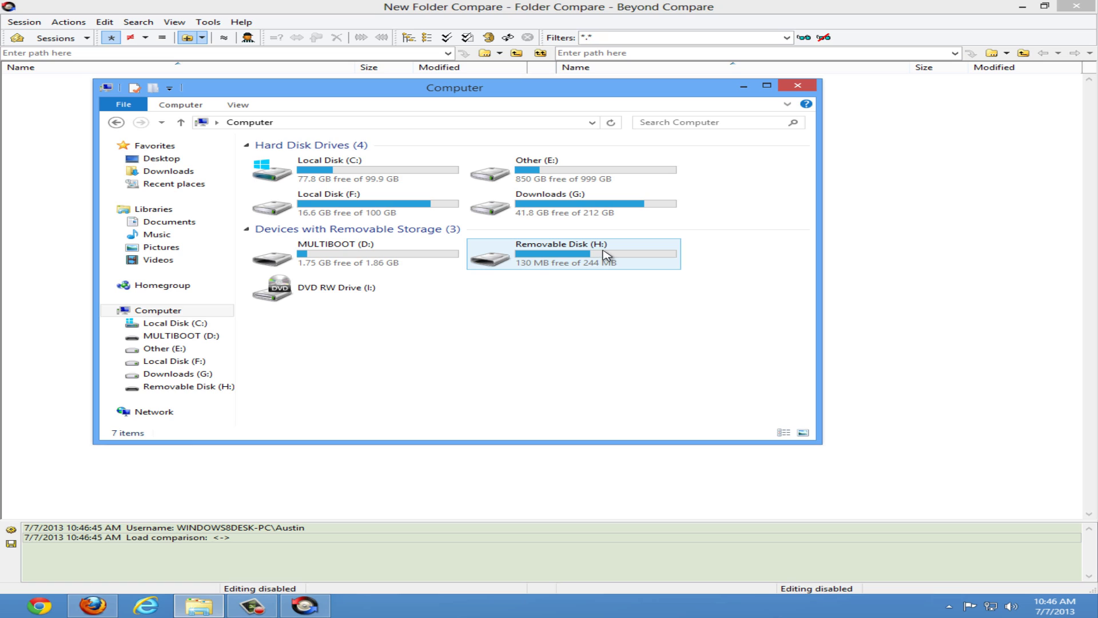
mouse_move(604, 255)
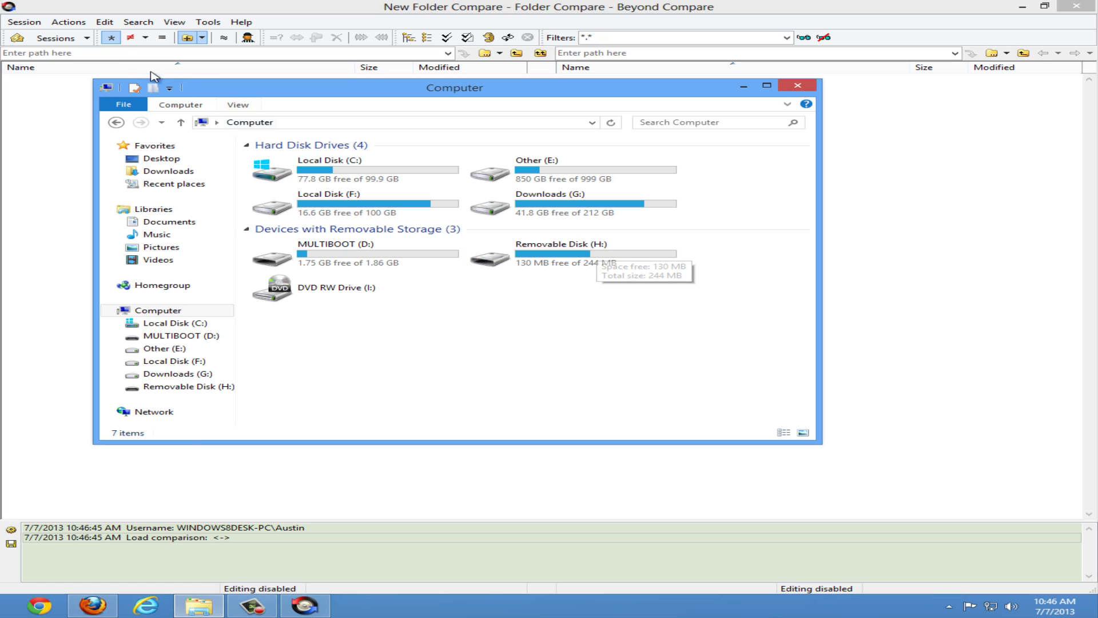
left_click(121, 53)
type("D:")
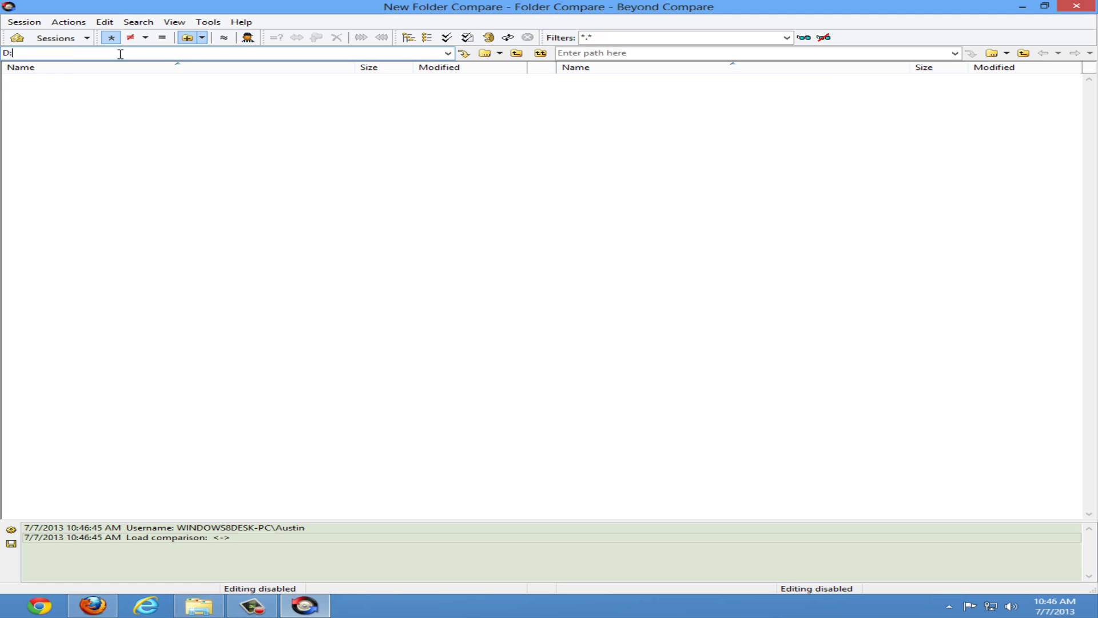
type("\\")
left_click(581, 55)
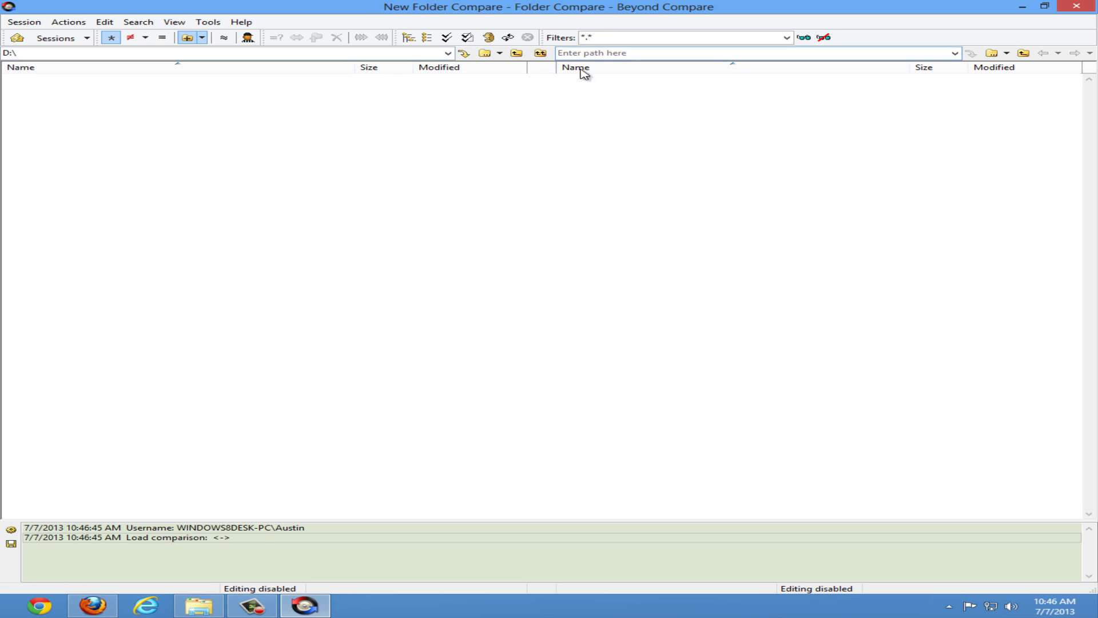
type("H:\\")
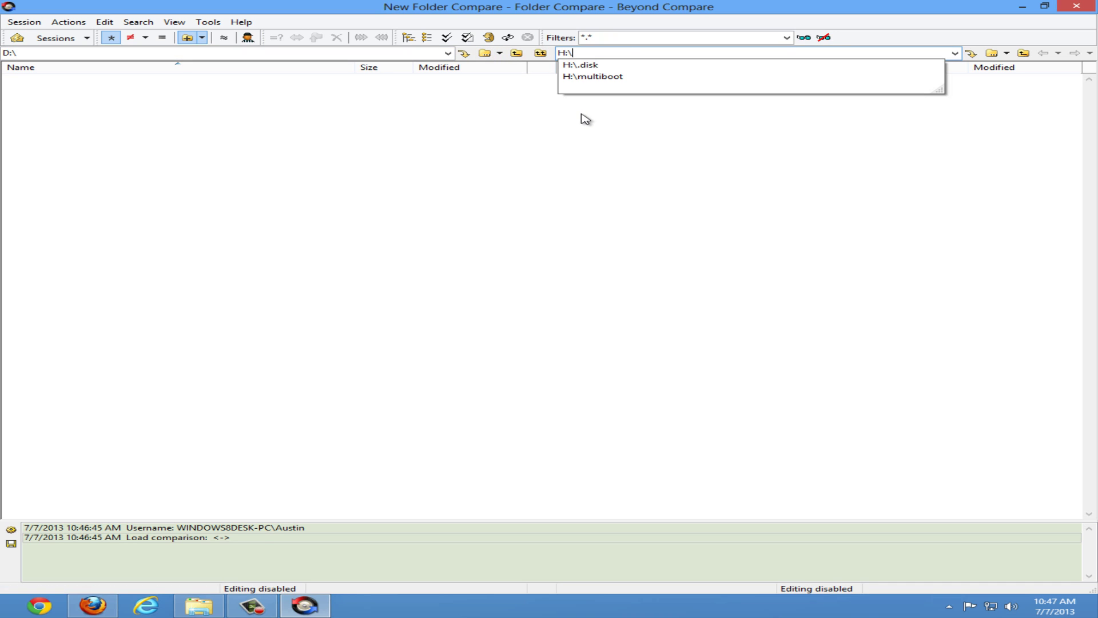
left_click(465, 53)
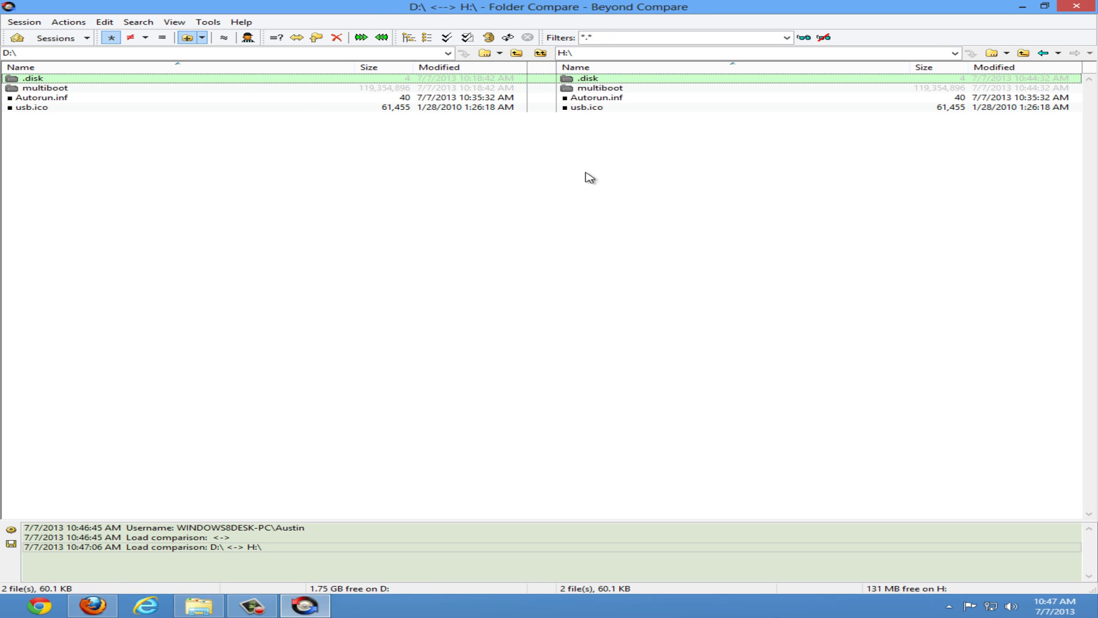
left_click(191, 108)
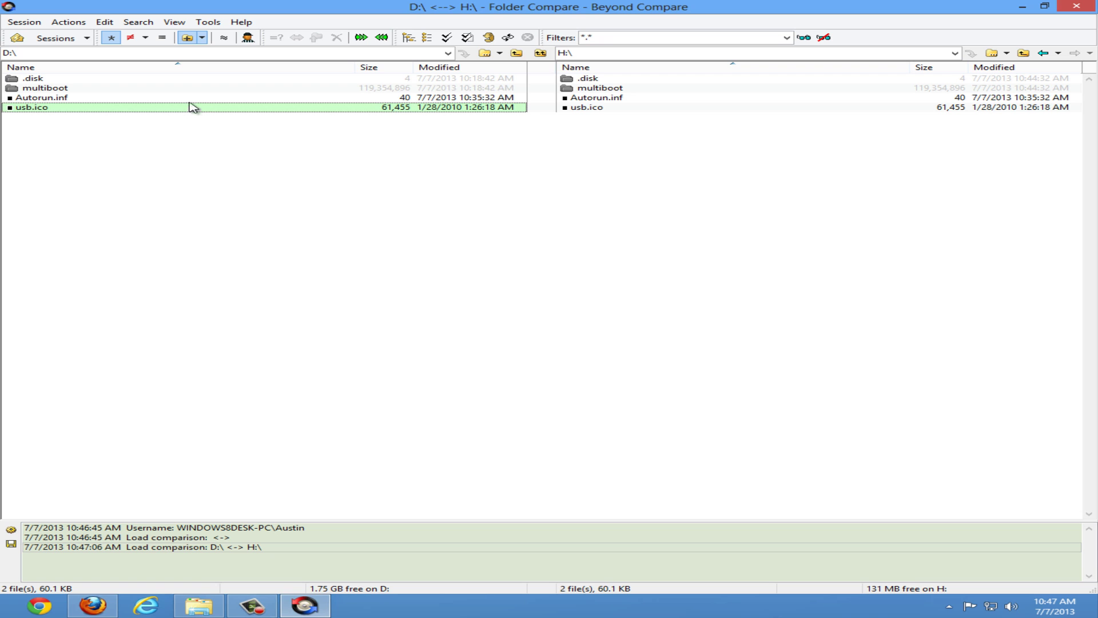
left_click(184, 79, "shift")
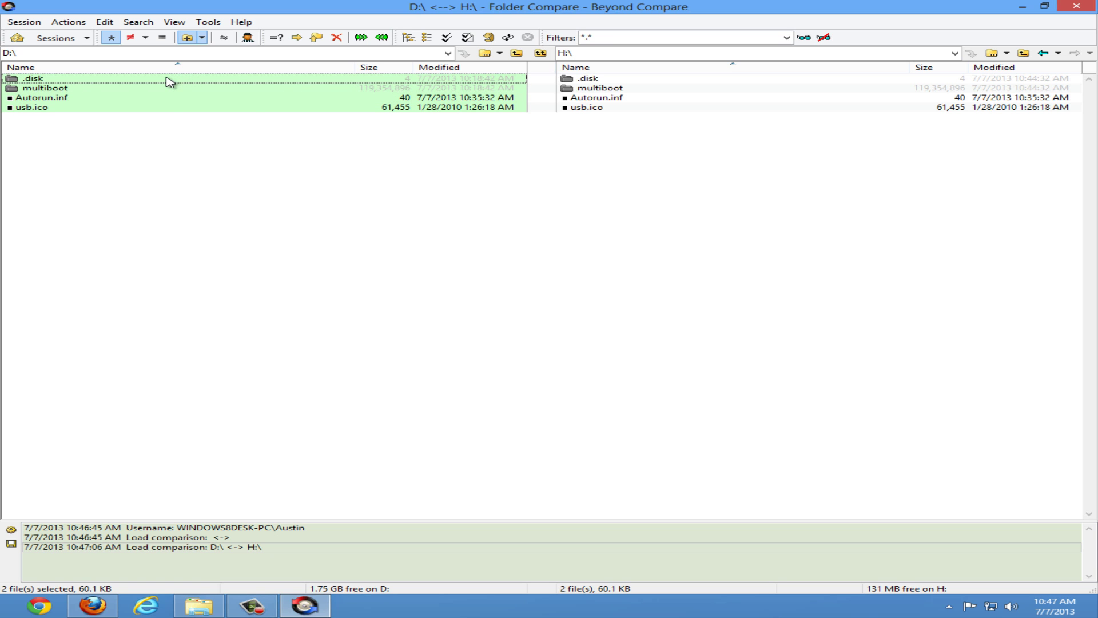
Run a CRC Compare Contents on the selected items, confirming all 35 items match
right_click(170, 82)
left_click(189, 99)
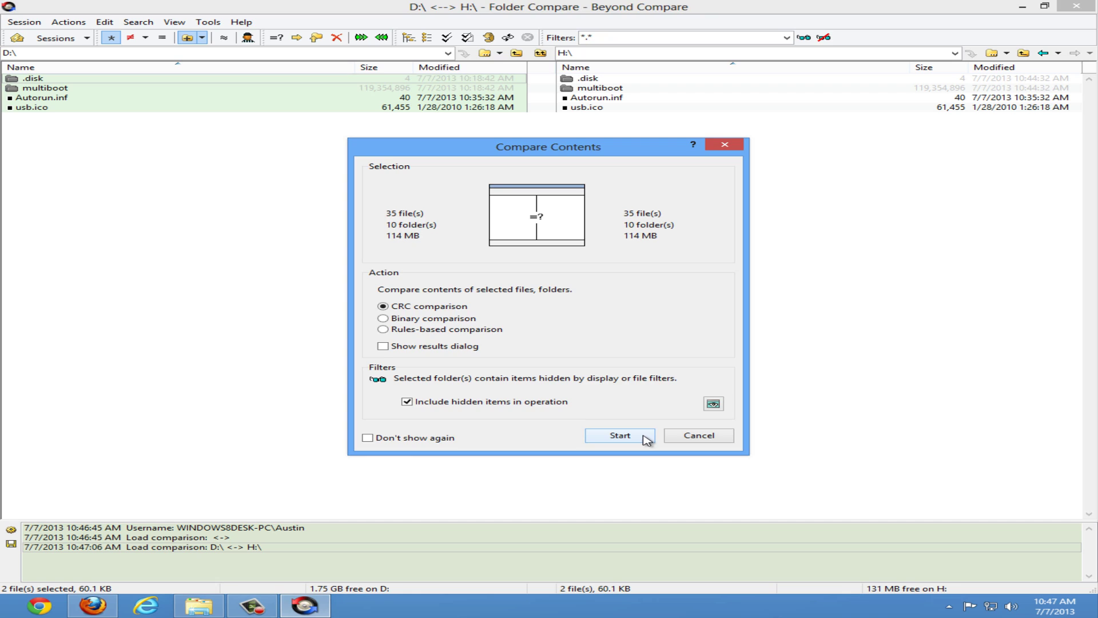
left_click(644, 437)
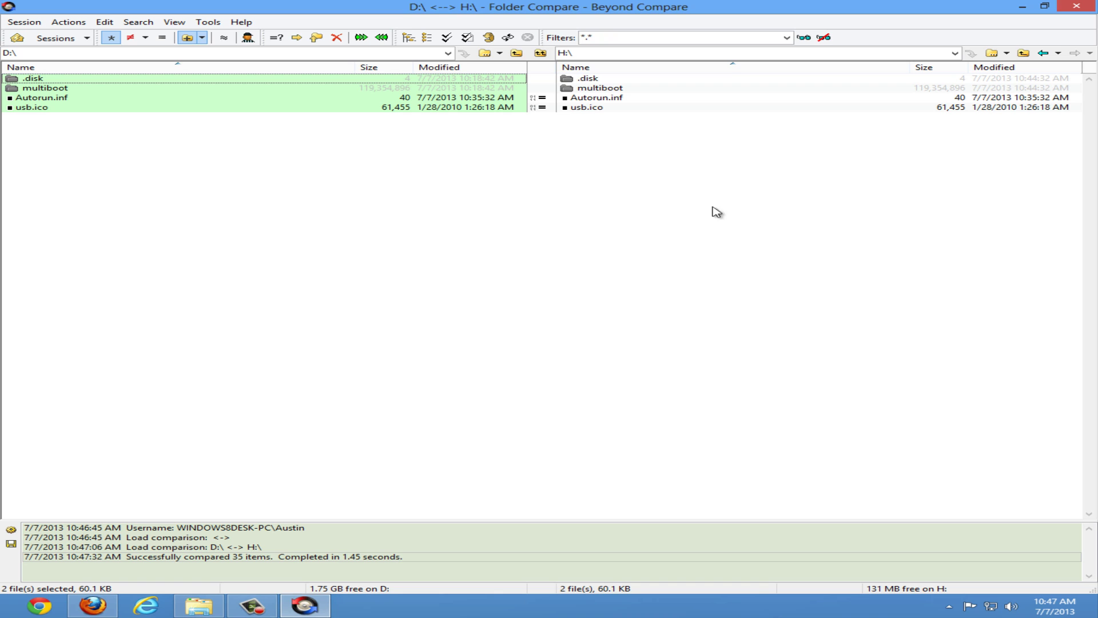
Close Beyond Compare and minimize Firefox
mouse_move(1095, 3)
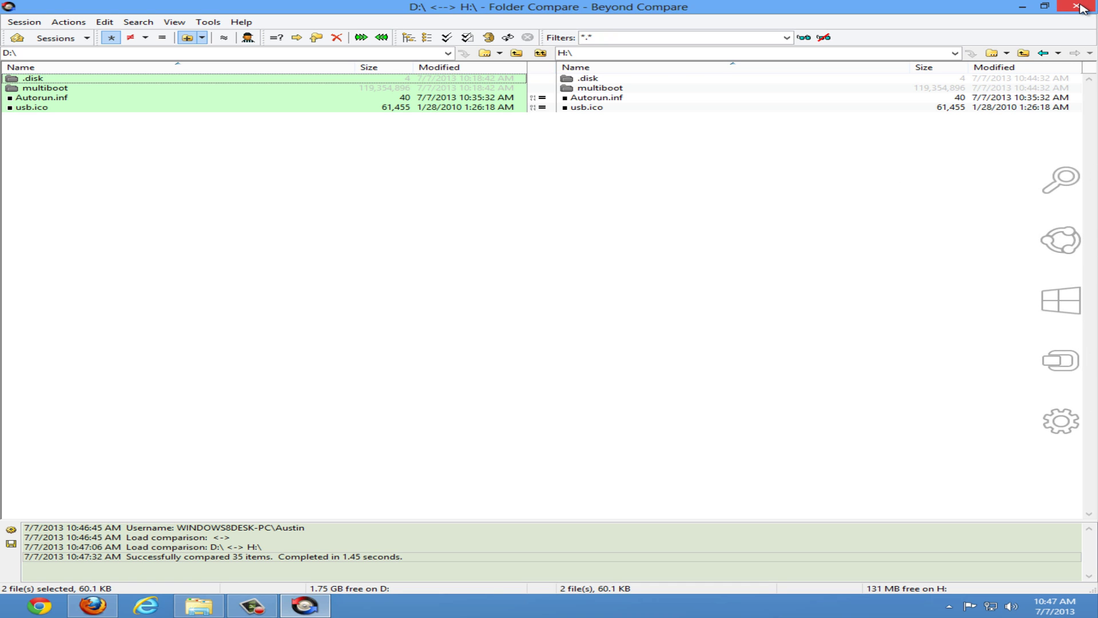
left_click(1081, 7)
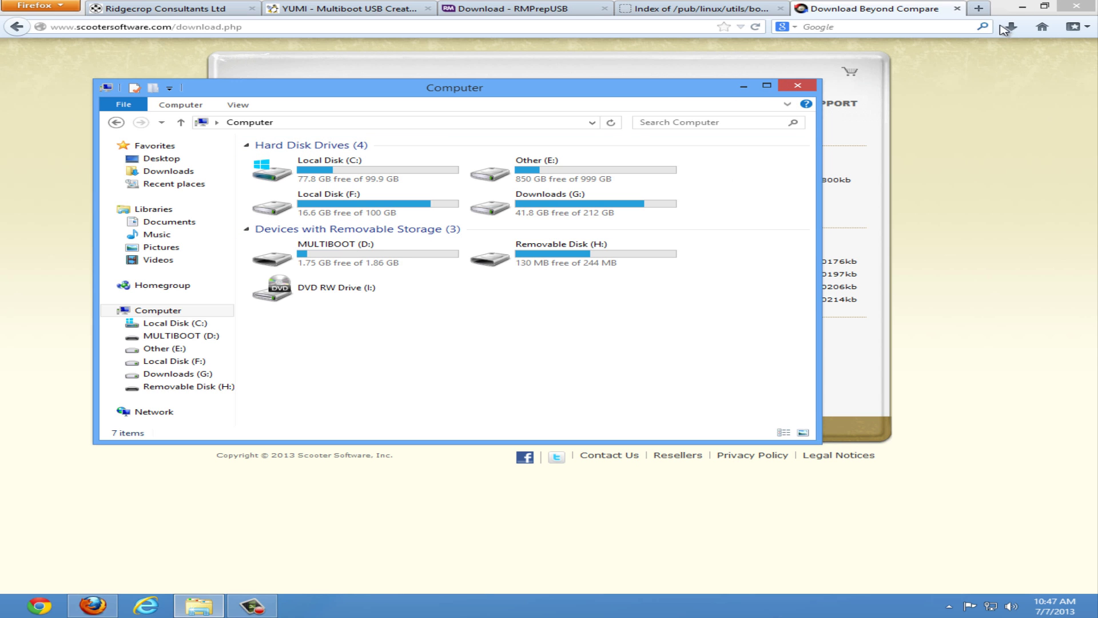
left_click(1022, 6)
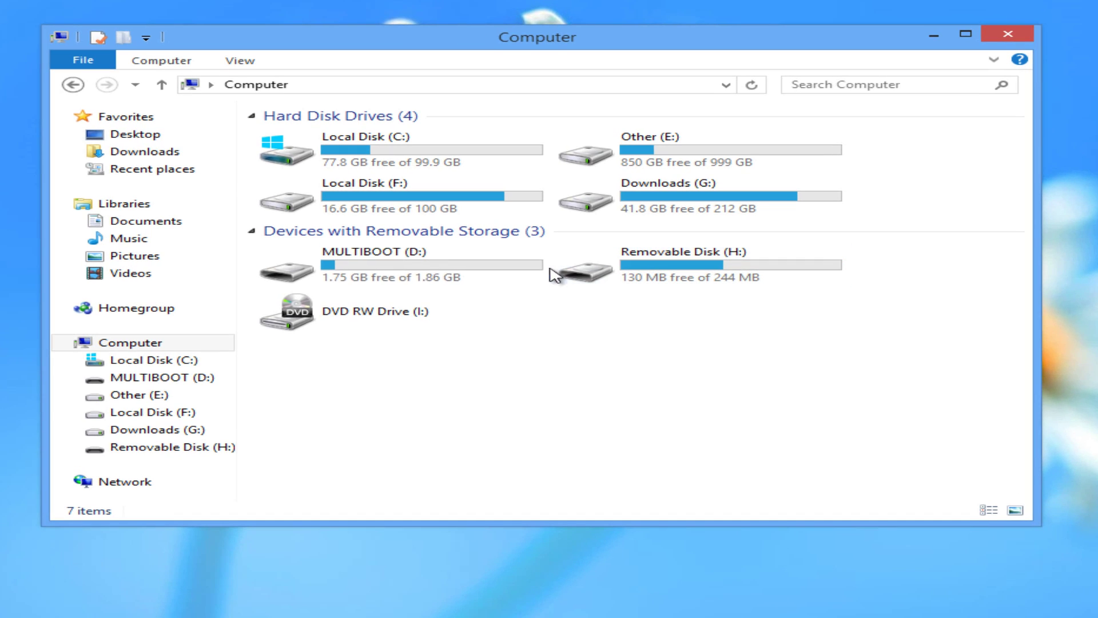
Eject MULTIBOOT (D:) and Removable Disk (H:) and dismiss the safe-to-remove notice
left_click(402, 257)
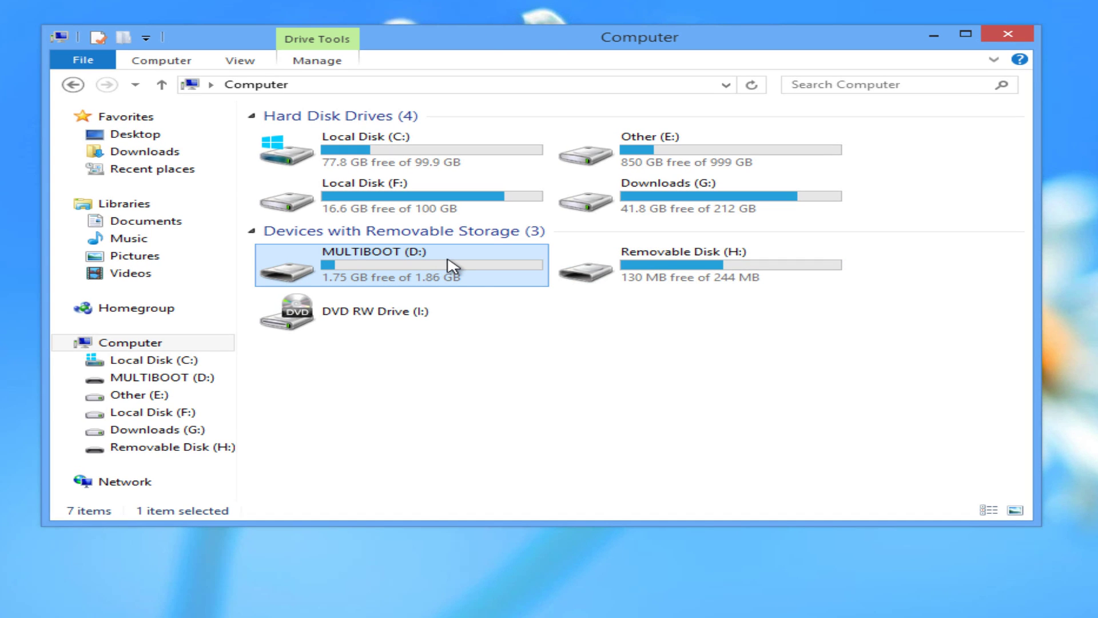
right_click(448, 260)
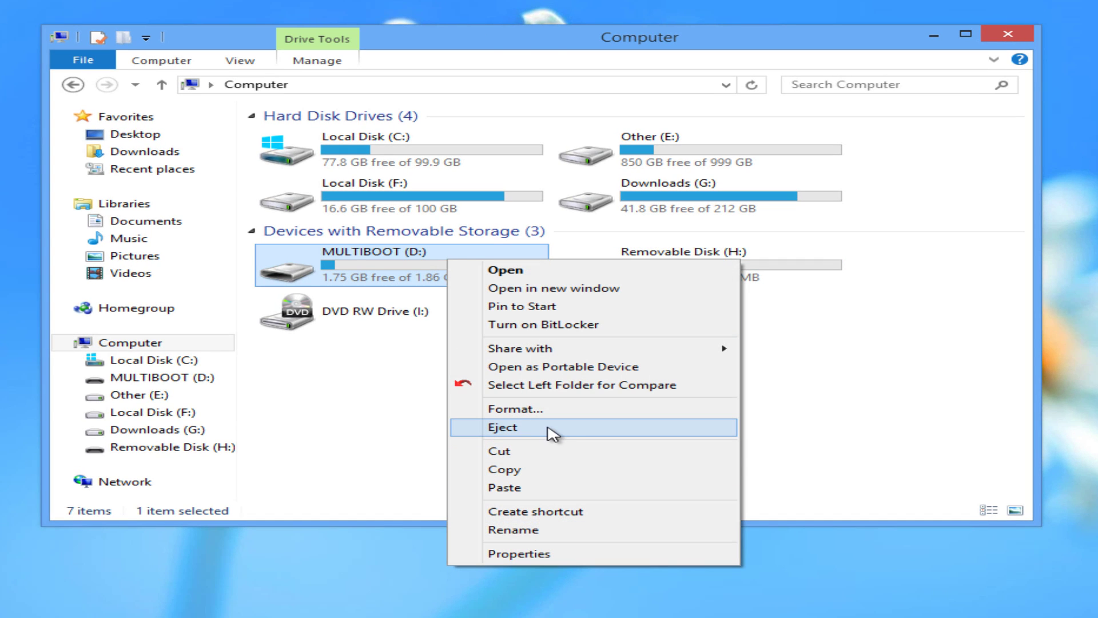
left_click(569, 431)
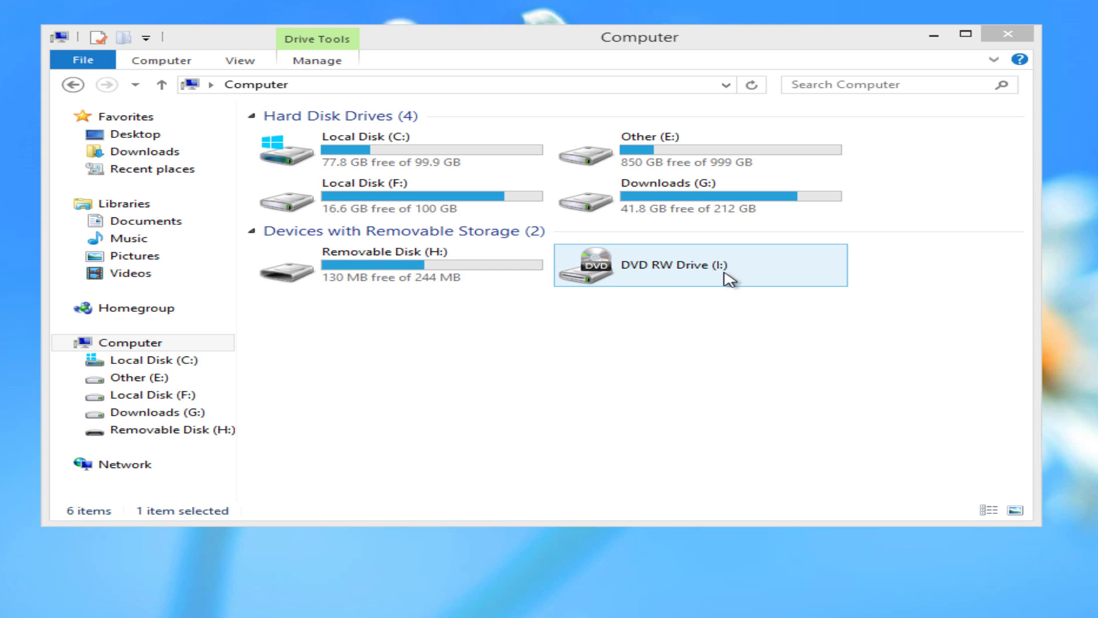
right_click(460, 269)
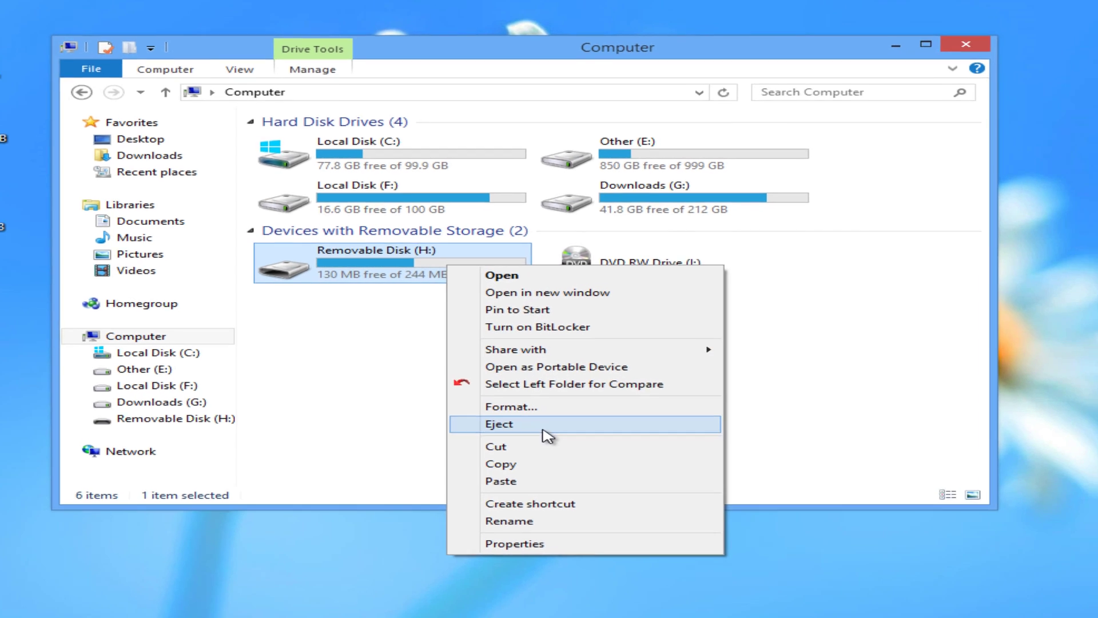
left_click(515, 436)
left_click(843, 581)
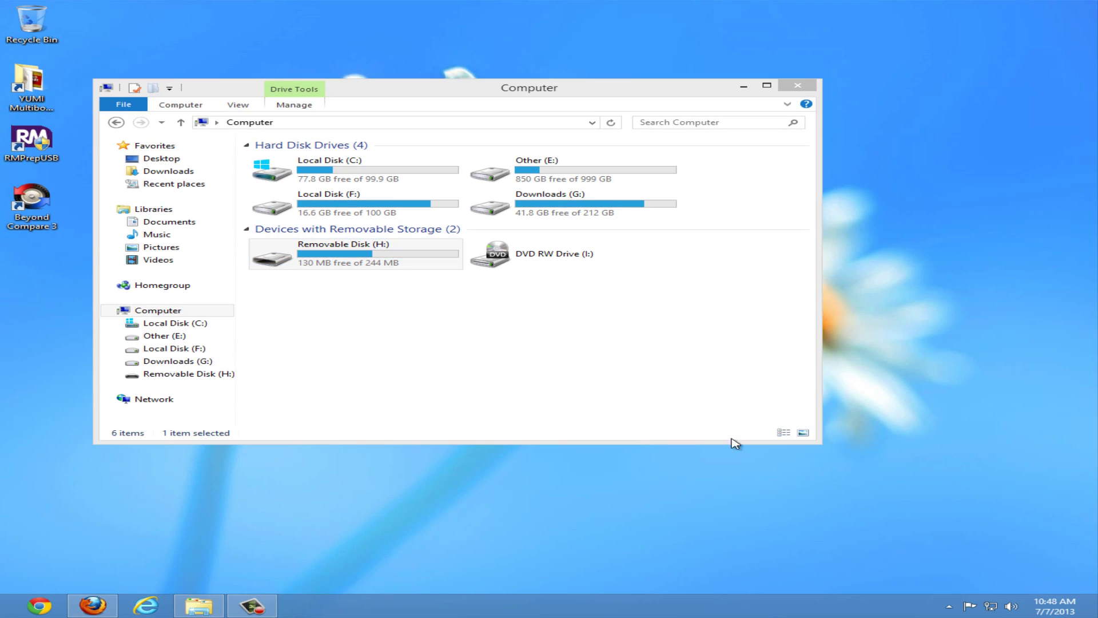